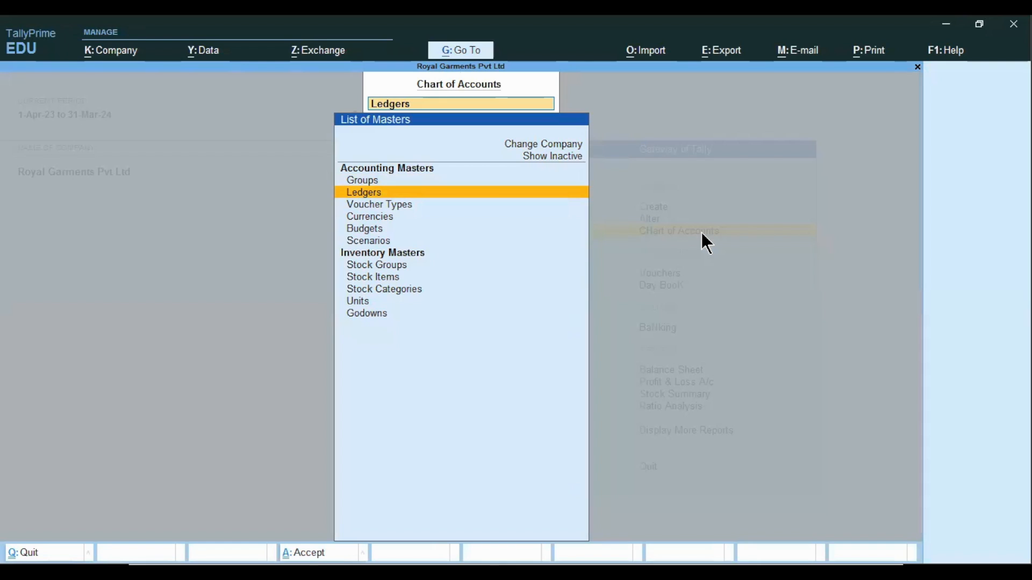
# Browse the accounting and inventory masters listed under Chart of Accounts
pyautogui.press('Down')
pyautogui.press('Down')
pyautogui.press('Down')
pyautogui.press('Down')
pyautogui.press('Down')
pyautogui.press('Down')
pyautogui.press('Down')
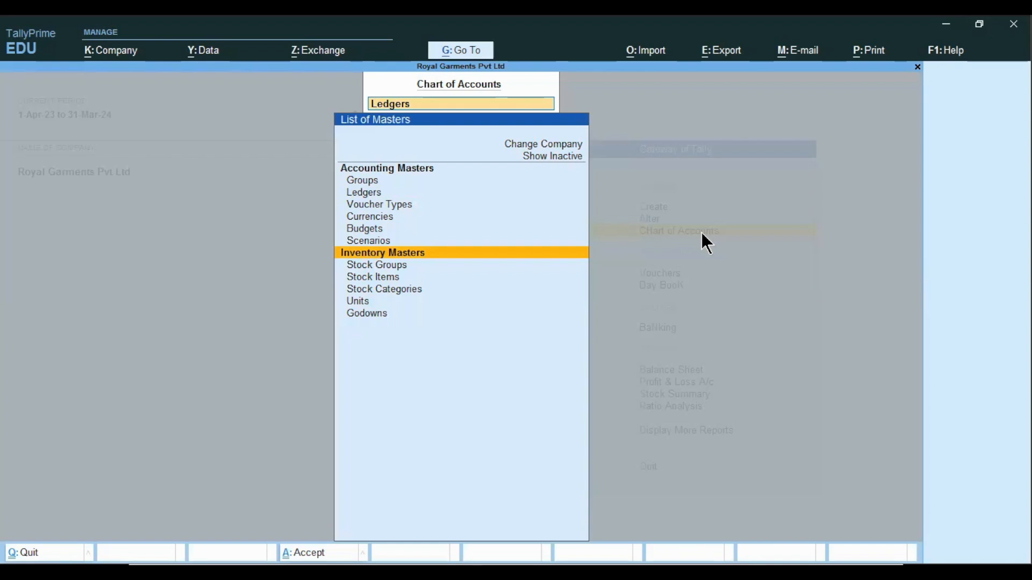
pyautogui.press('Up')
pyautogui.press('Up')
pyautogui.press('Up')
pyautogui.press('Up')
pyautogui.press('Up')
pyautogui.press('Up')
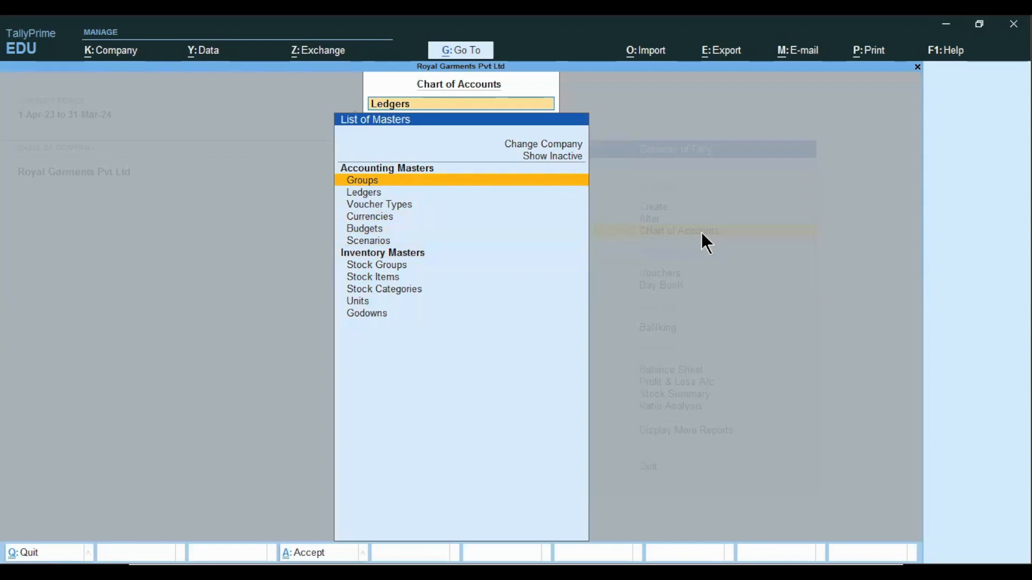
# Open the list of account groups from Chart of Accounts
pyautogui.press('Down')
pyautogui.press('Up')
pyautogui.press('Down')
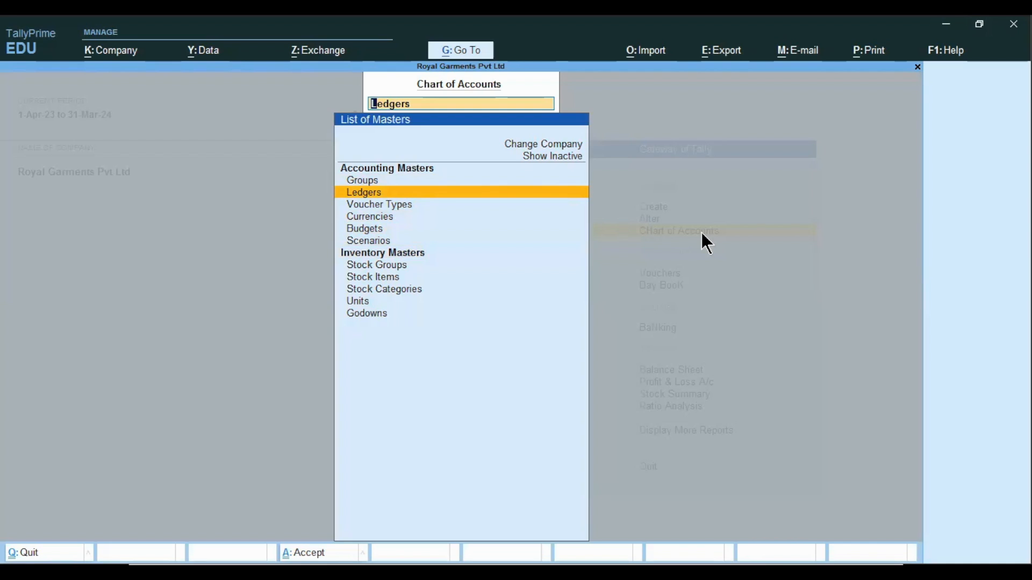
pyautogui.press('Up')
pyautogui.press('Return')
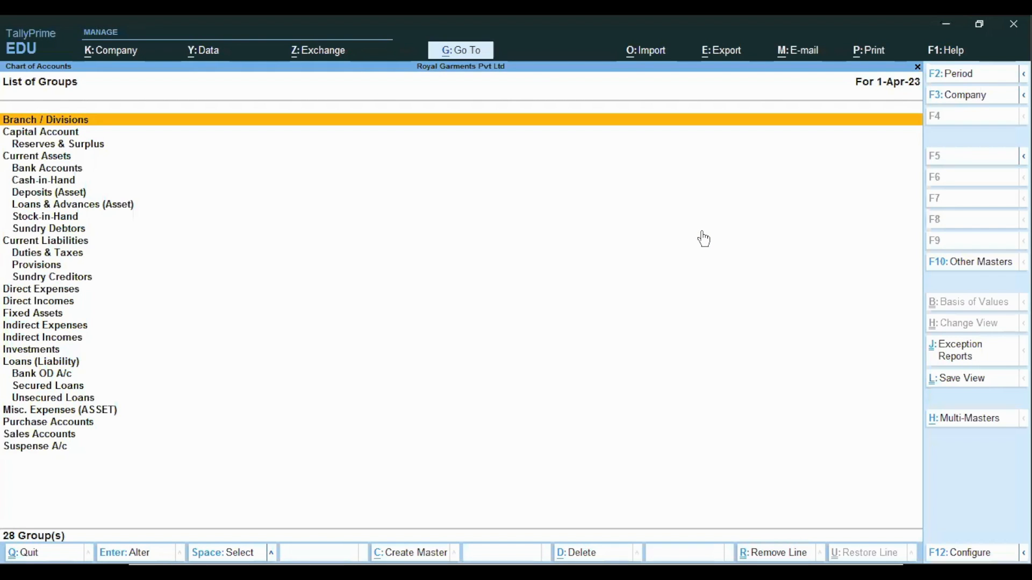
# Switch to the list of ledgers in Chart of Accounts, then return to the Gateway of Tally
pyautogui.press('Escape')
pyautogui.press('Down')
pyautogui.press('Return')
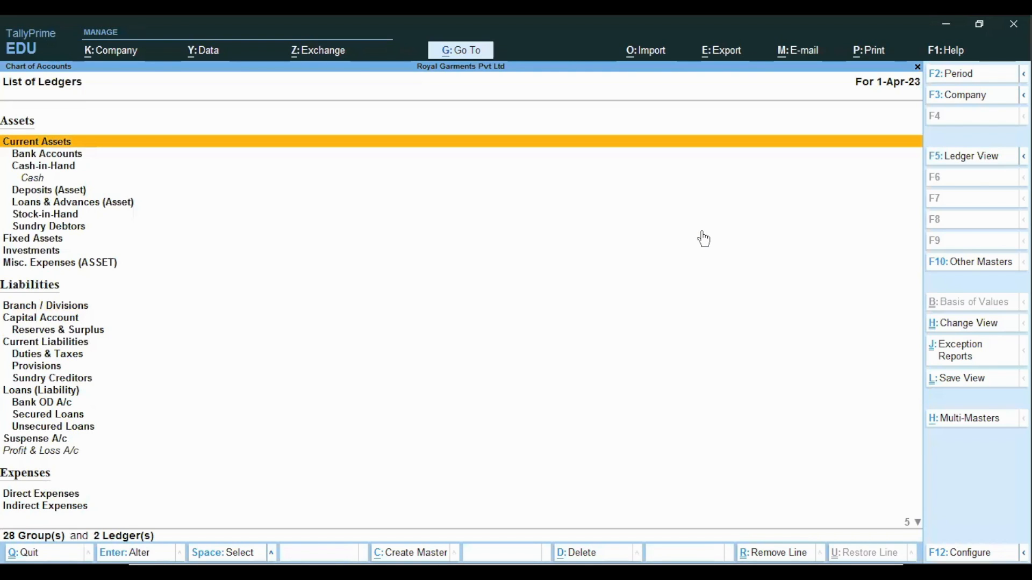
pyautogui.press('Escape')
pyautogui.press('Escape')
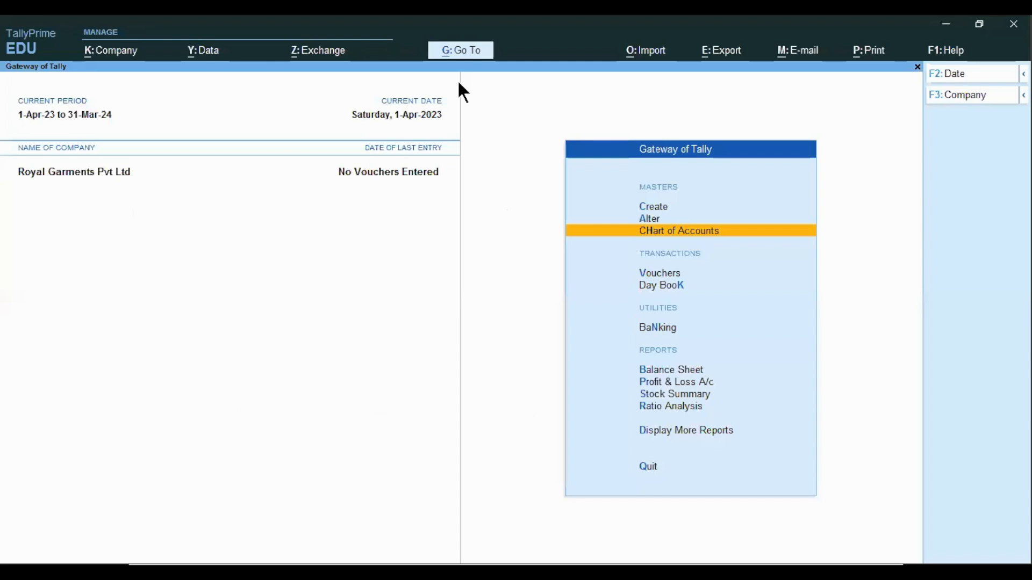
# Search Go To for Chart of Accounts, open its list of groups, then return to the Gateway of Tally
pyautogui.hotkey('alt', 'g')
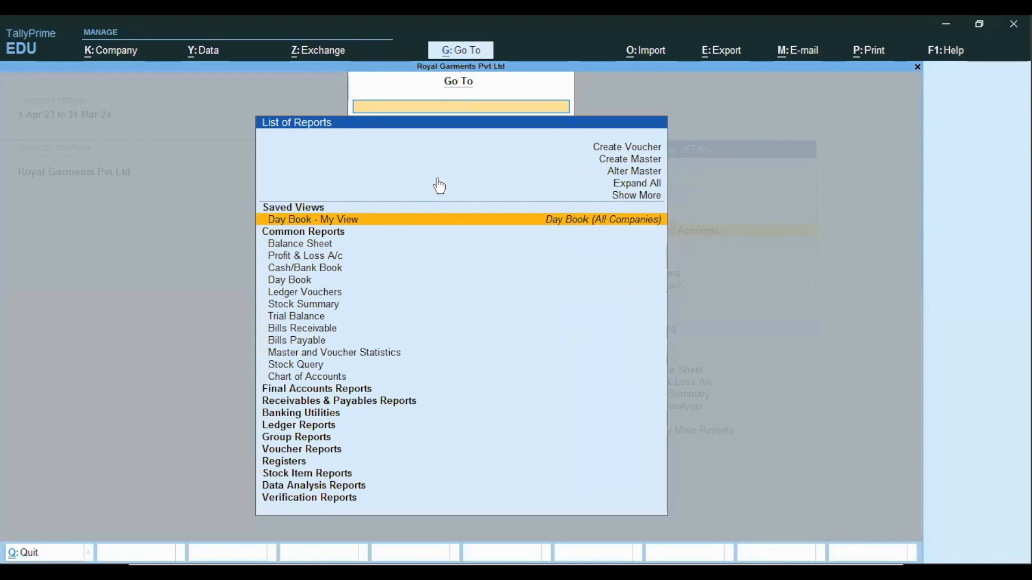
pyautogui.write('Chartof')
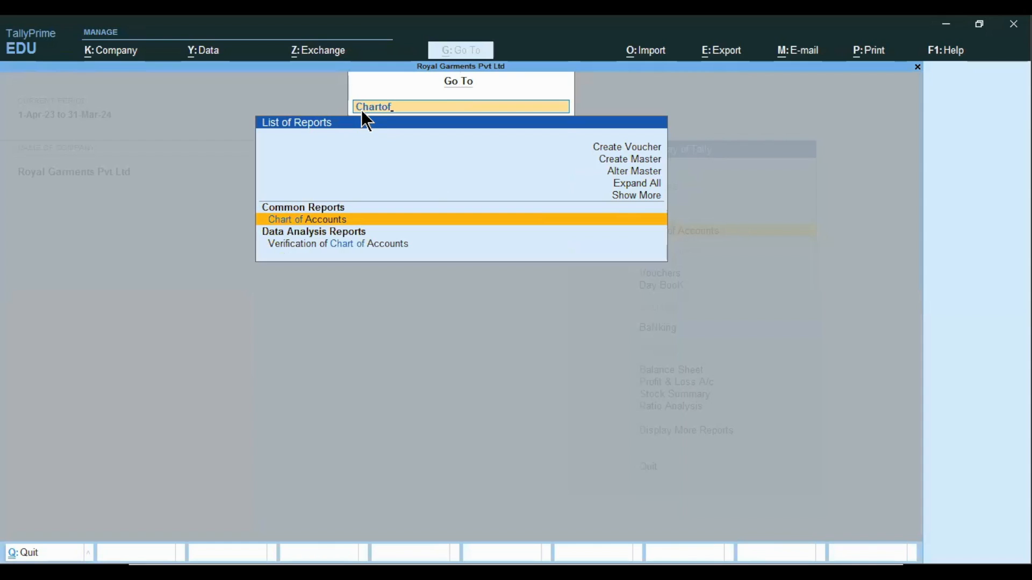
pyautogui.click(299, 222)
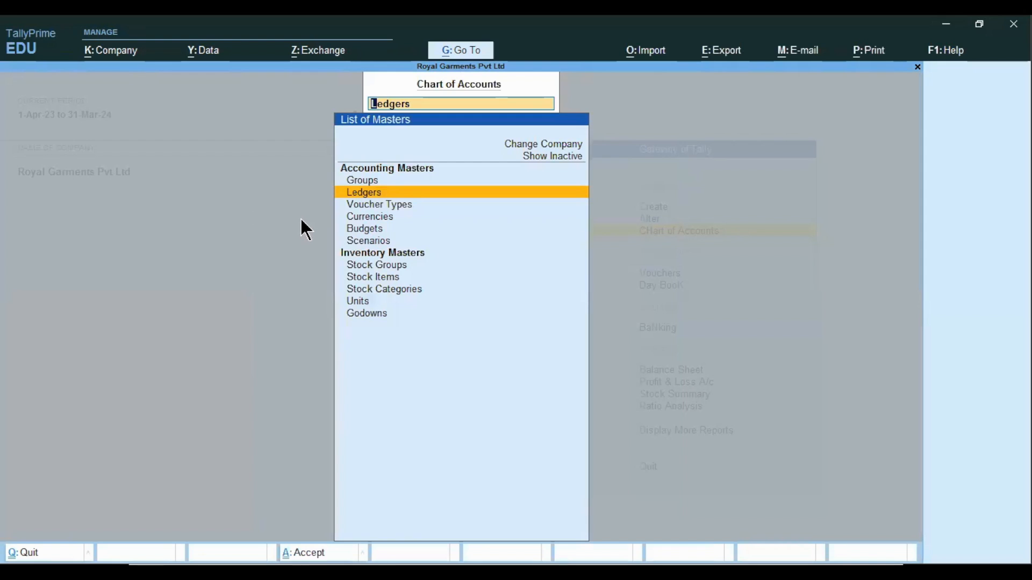
pyautogui.press('Up')
pyautogui.press('Down')
pyautogui.press('Up')
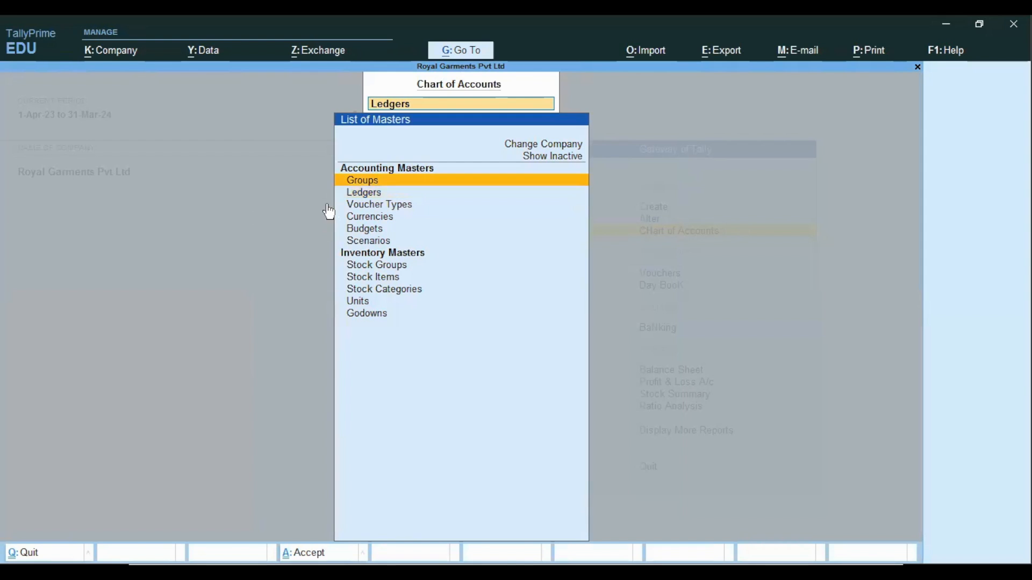
pyautogui.press('Return')
pyautogui.press('Escape')
pyautogui.press('Escape')
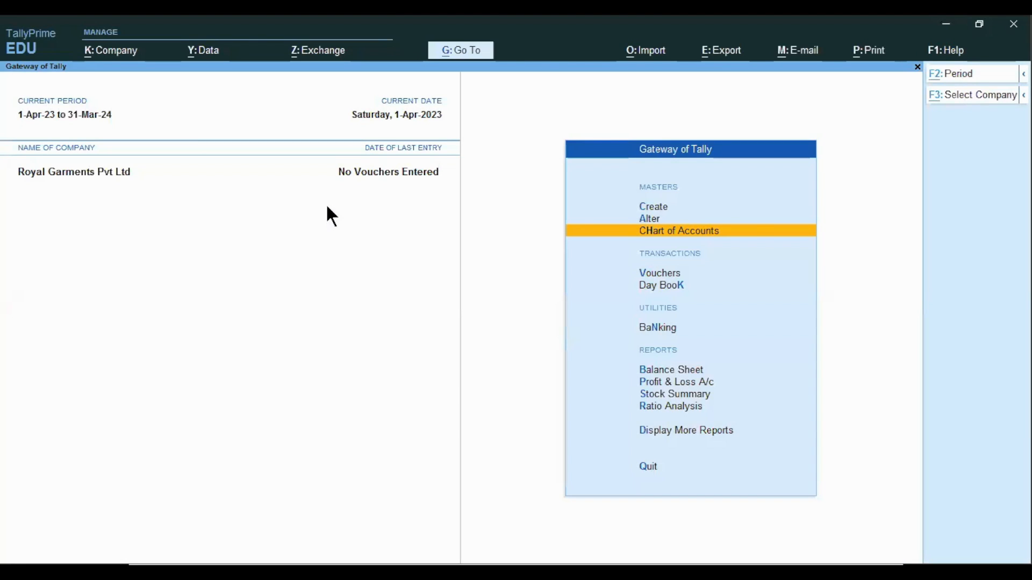
# Switch to the presentation, advance to the Accounts Group slide, and return to TallyPrime
pyautogui.hotkey('alt', 'Tab')
pyautogui.press('Right')
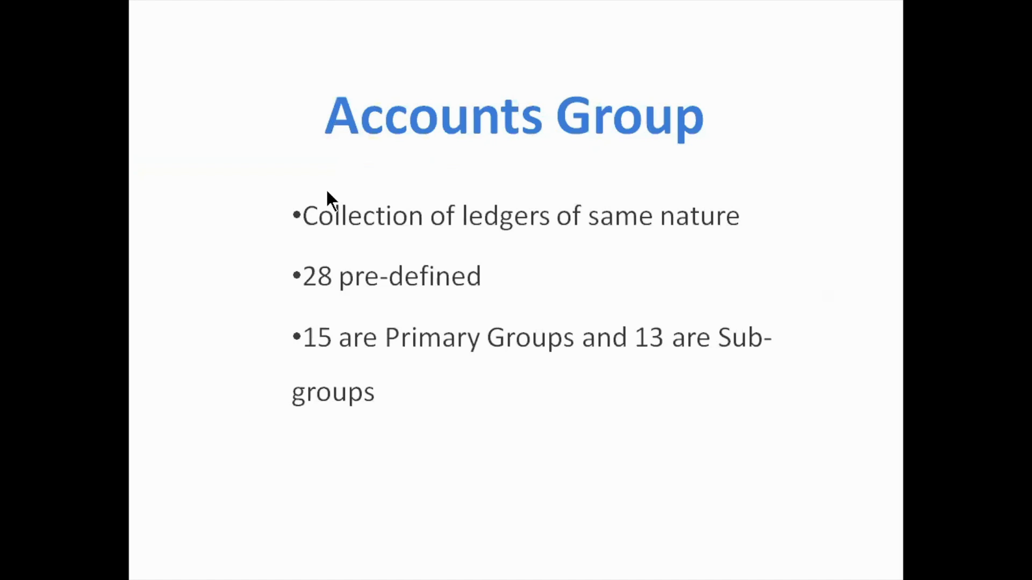
pyautogui.hotkey('alt', 'Tab')
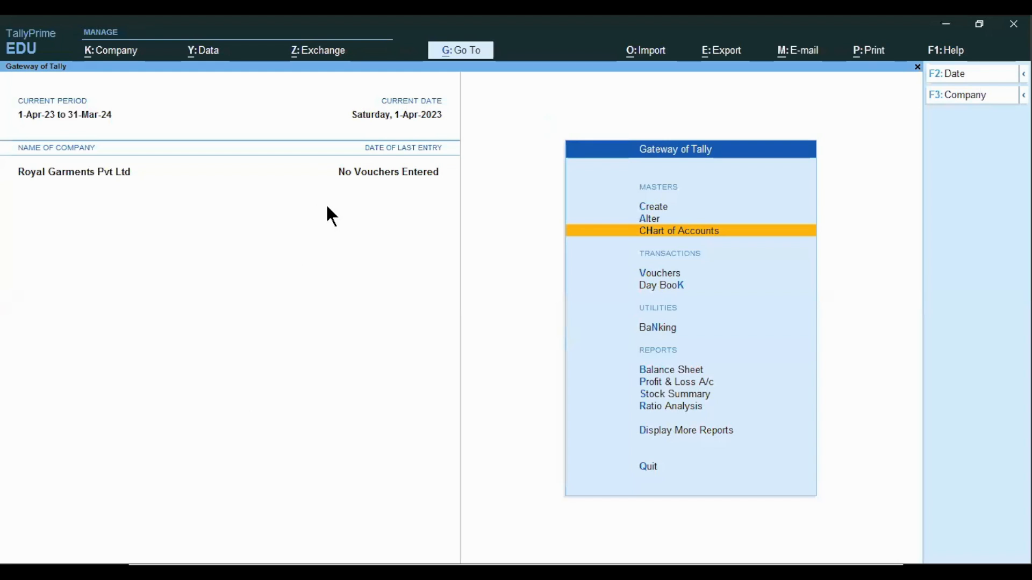
# Open the Chart of Accounts list of groups and step through the sub-groups under Current Assets, then exit
pyautogui.press('Return')
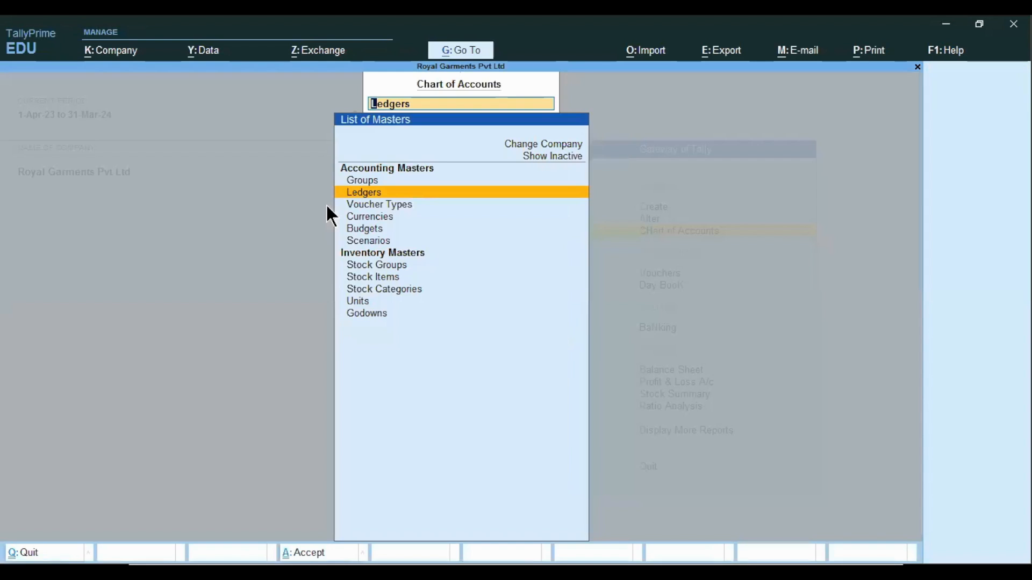
pyautogui.press('Up')
pyautogui.press('Return')
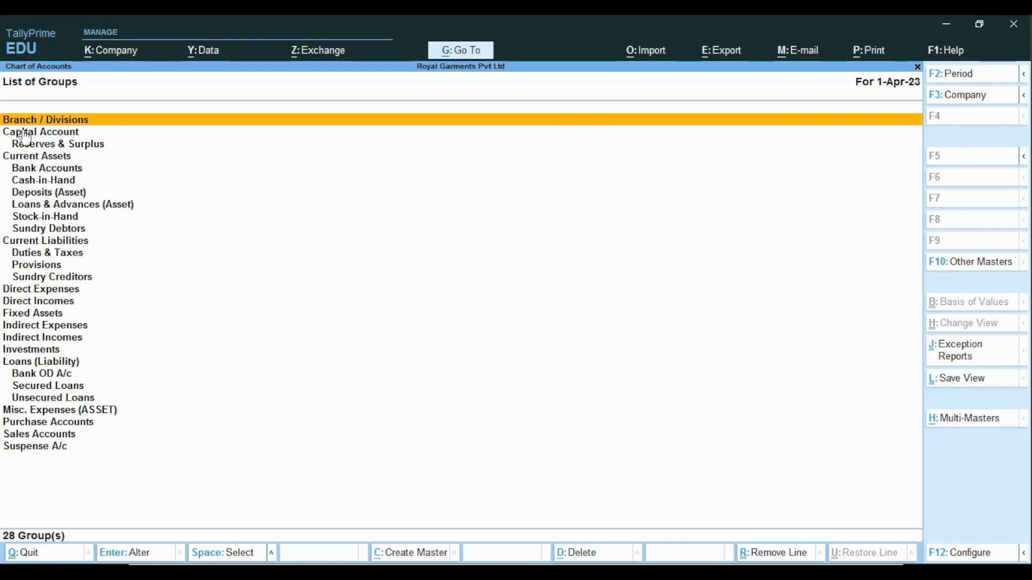
pyautogui.click(39, 162)
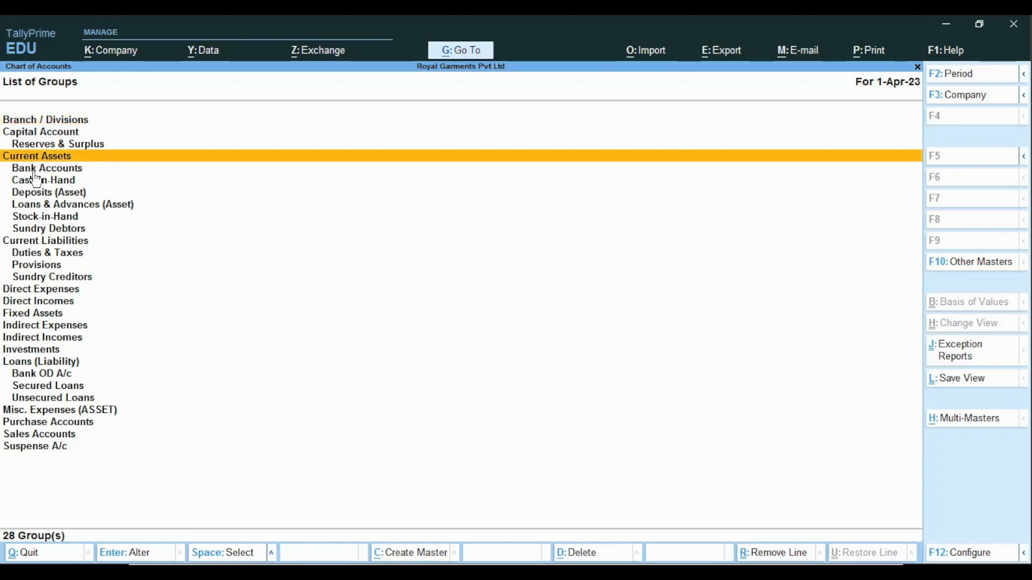
pyautogui.press('Down')
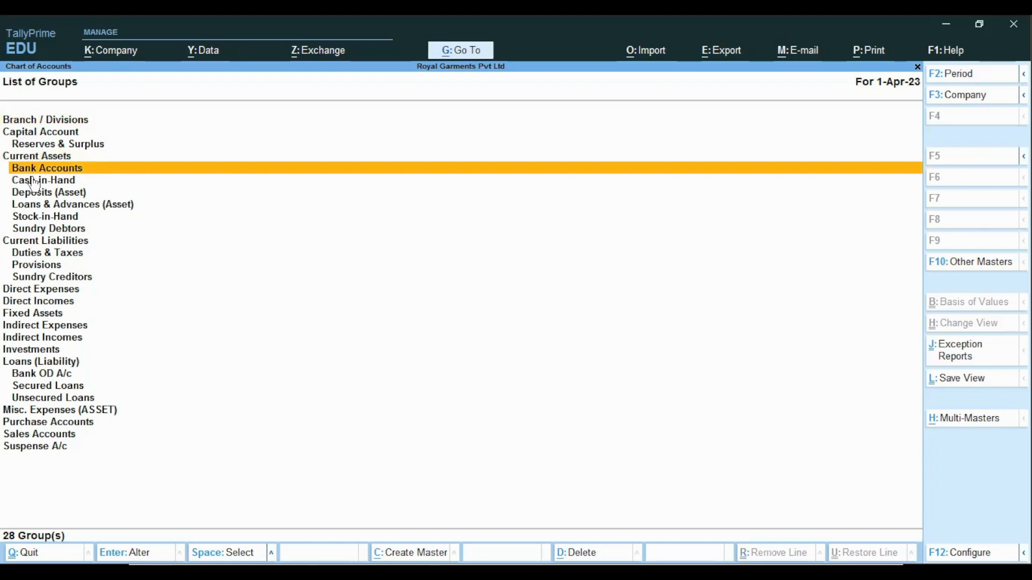
pyautogui.press('Down')
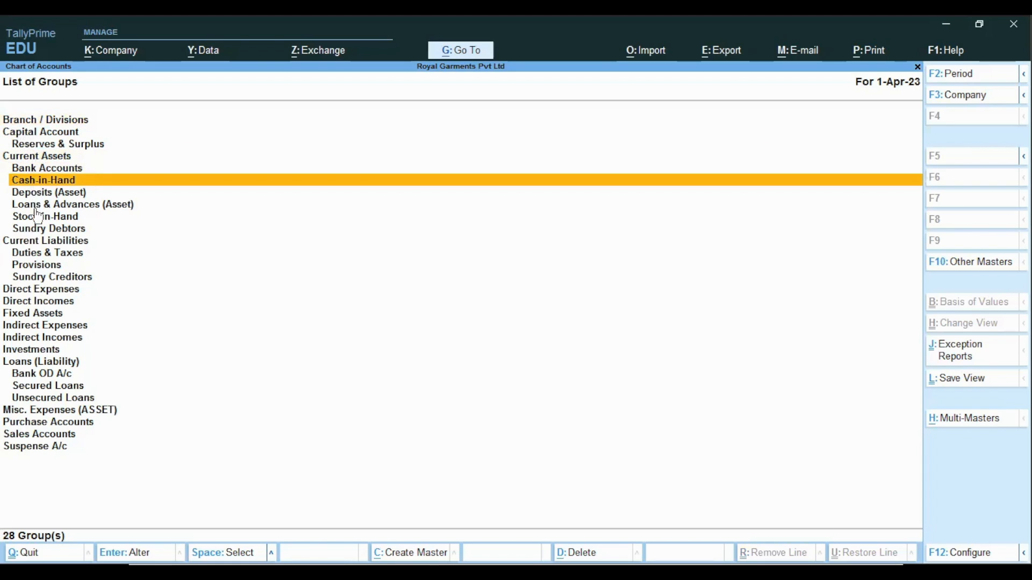
pyautogui.click(37, 209)
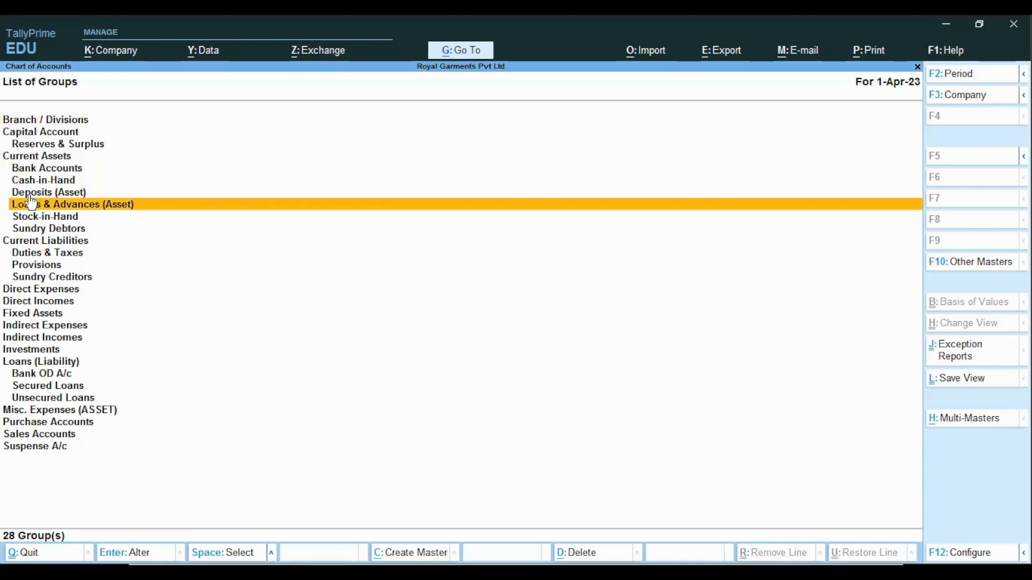
pyautogui.click(9, 160)
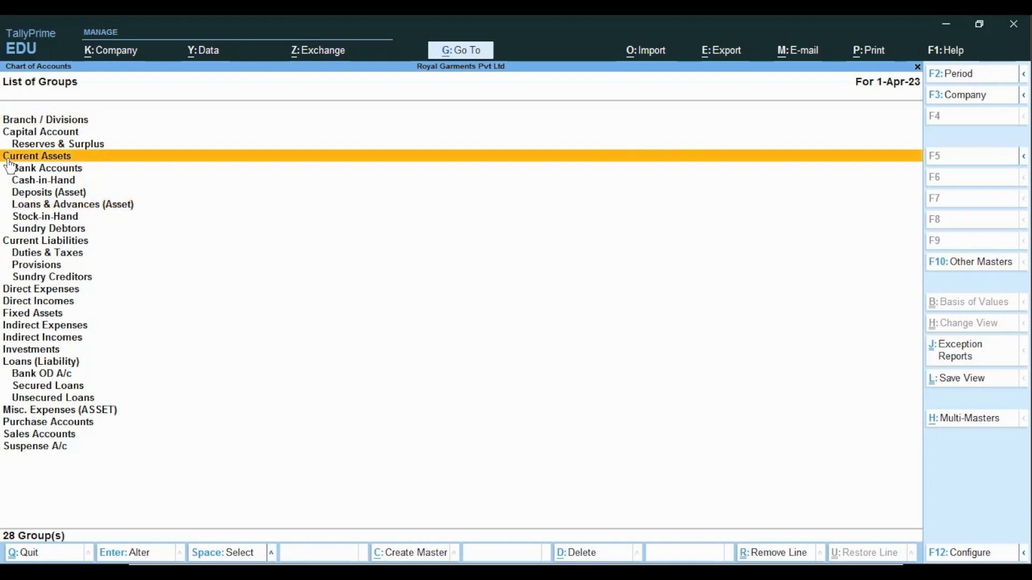
pyautogui.press('Escape')
pyautogui.press('Escape')
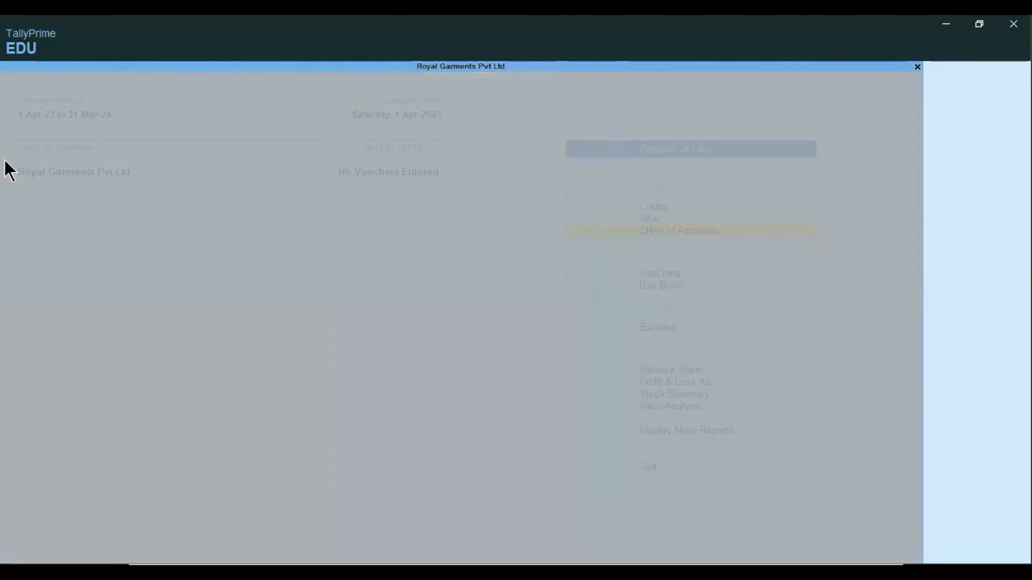
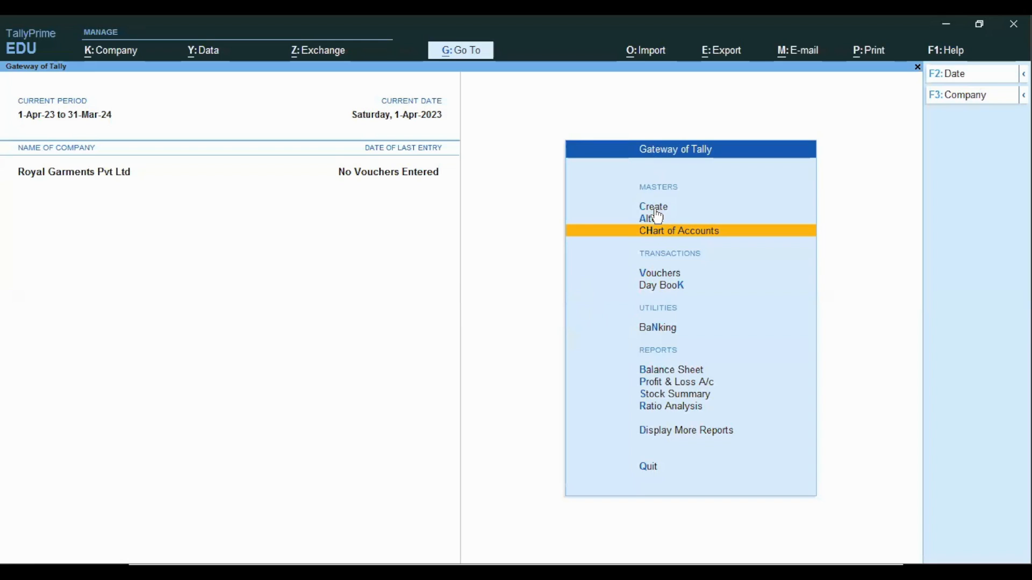
# Start creating a new accounting group and name it Outstanding Expenses
pyautogui.press('Up')
pyautogui.press('Up')
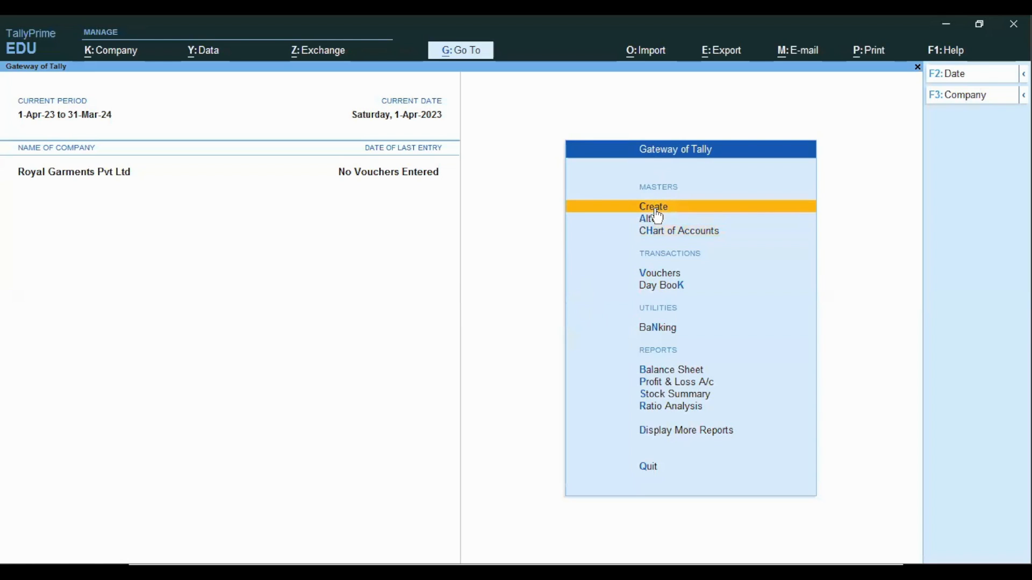
pyautogui.press('Return')
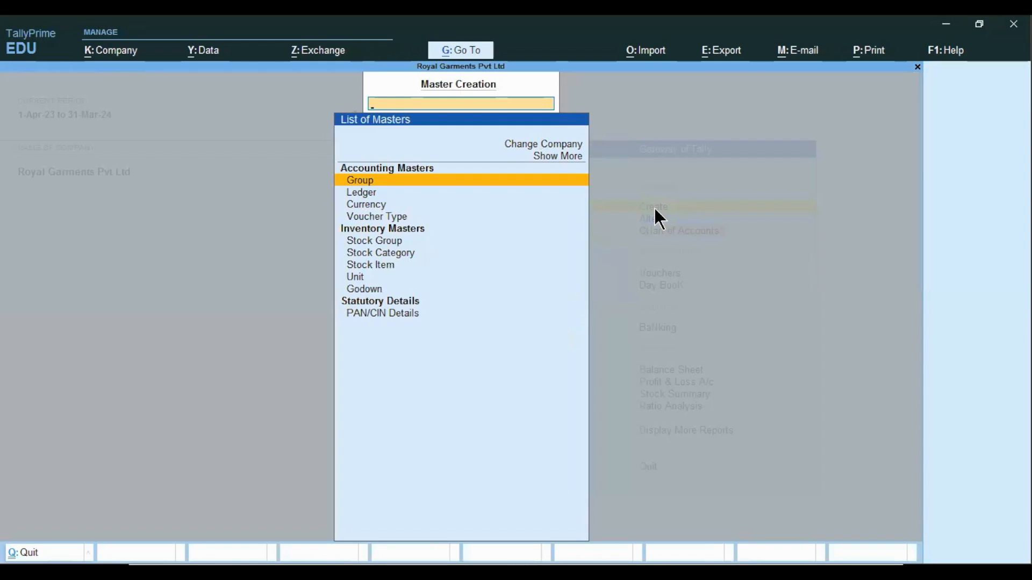
pyautogui.press('Return')
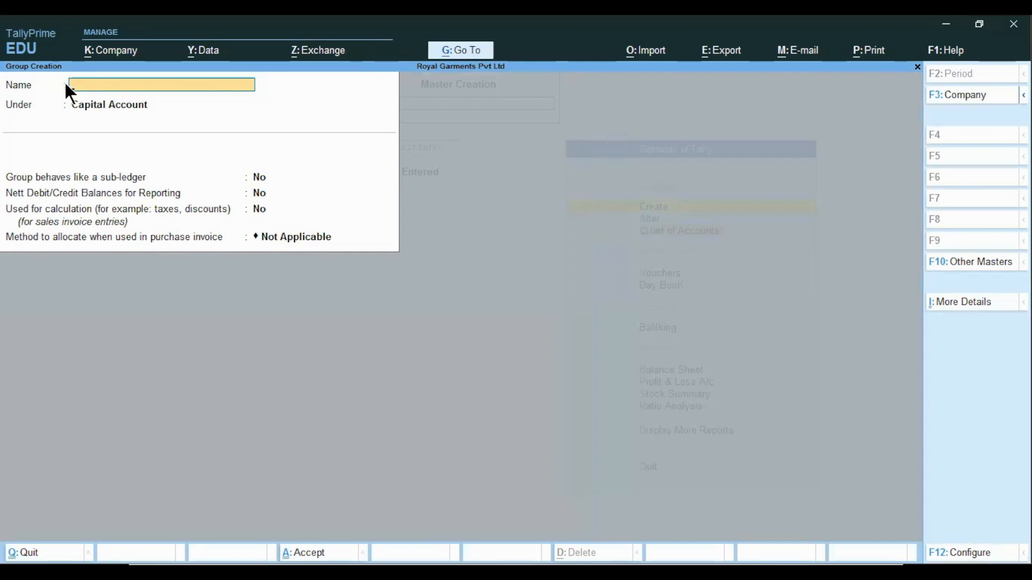
pyautogui.write('Outstanding Expenses')
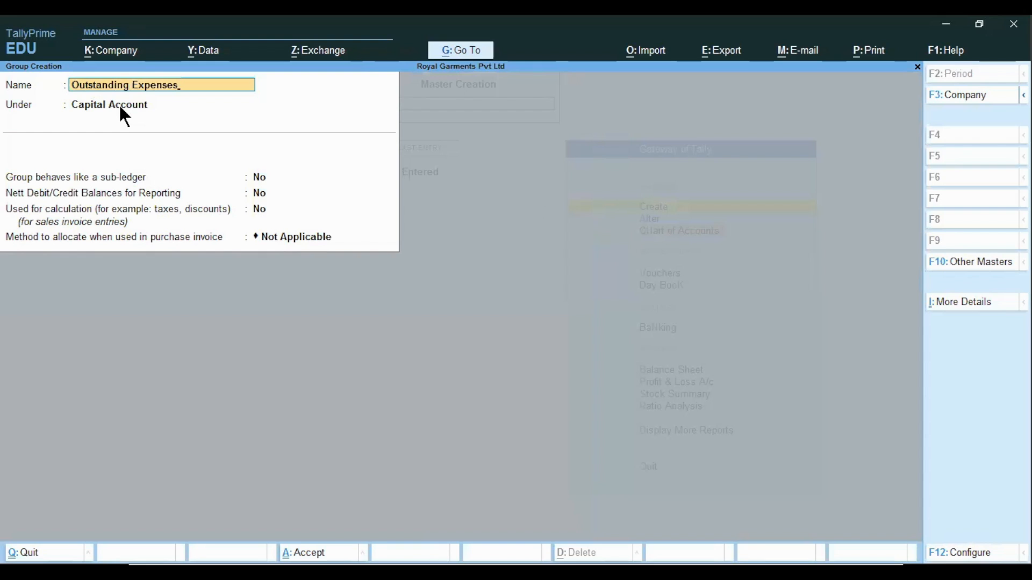
# Place the Outstanding Expenses group under Current Liabilities
pyautogui.press('Return')
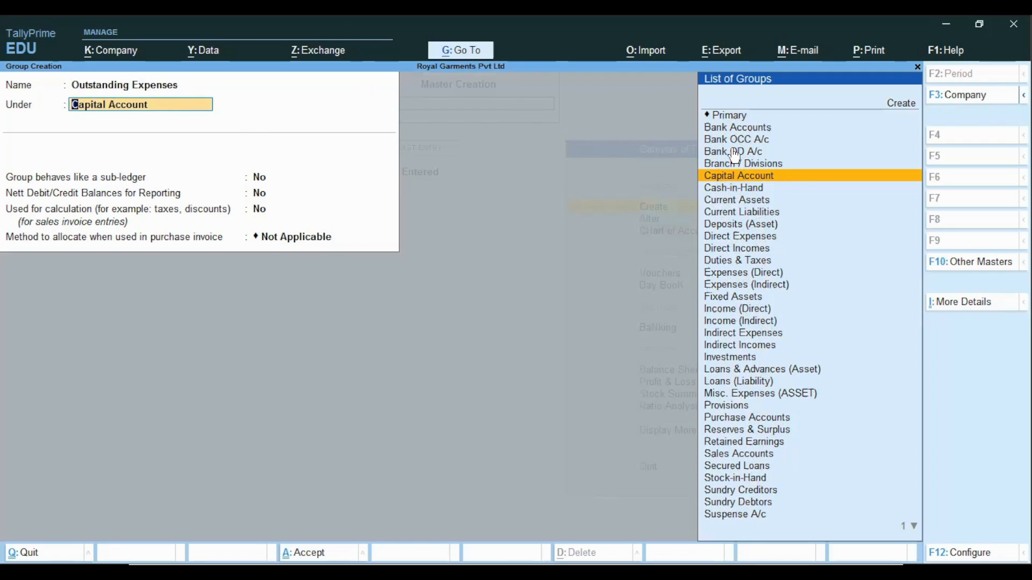
pyautogui.scroll(-2, 734, 155)
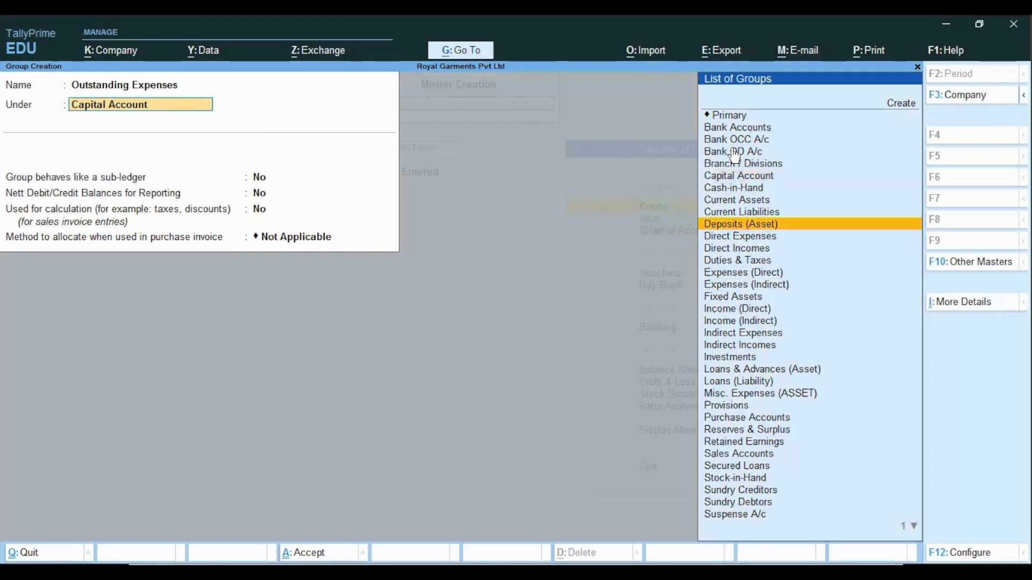
pyautogui.scroll(1, 735, 155)
pyautogui.scroll(-1, 734, 154)
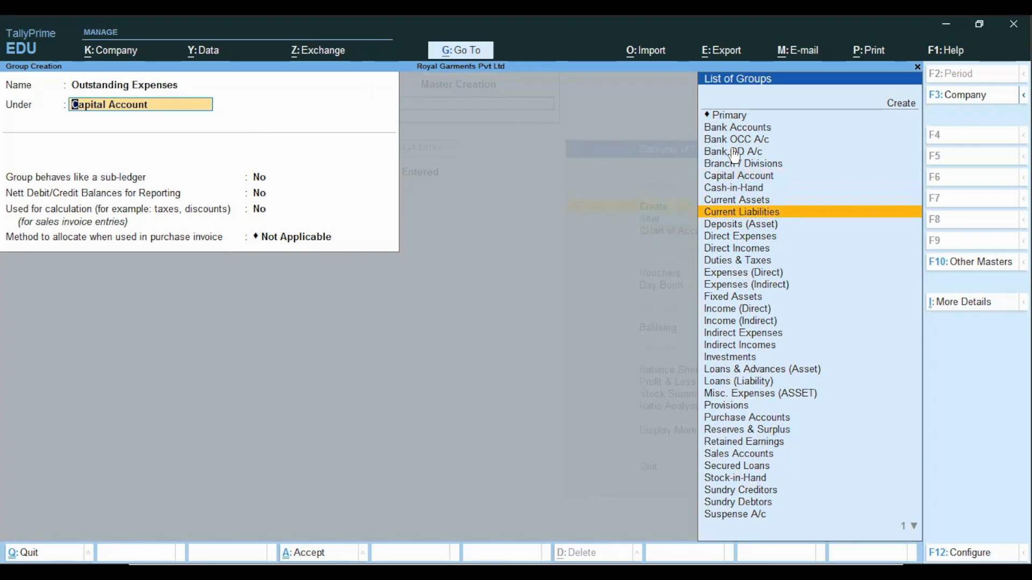
pyautogui.click(717, 214)
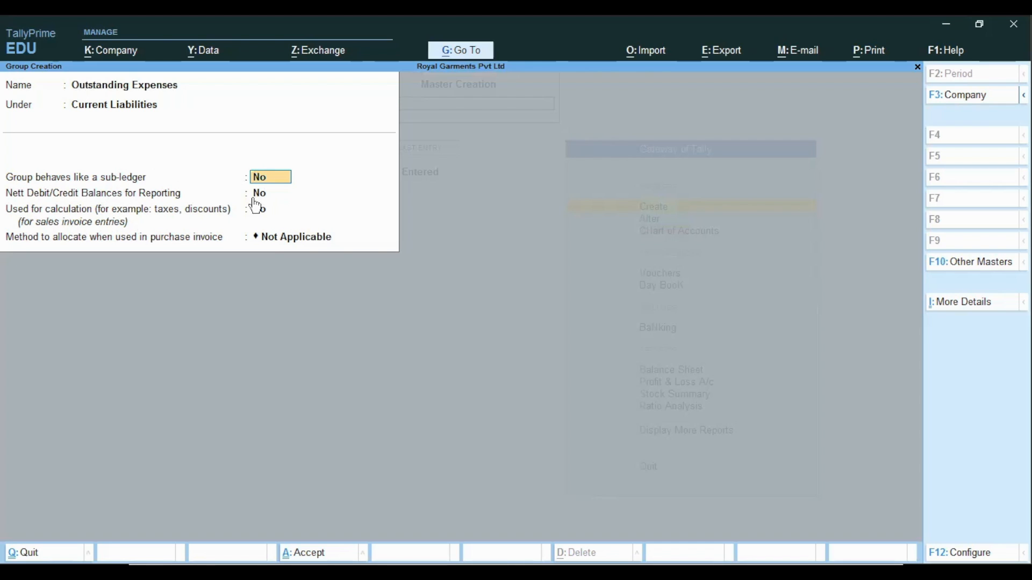
# Accept the default options to save the Outstanding Expenses group, then exit to the Gateway of Tally
pyautogui.press('Return')
pyautogui.press('Return')
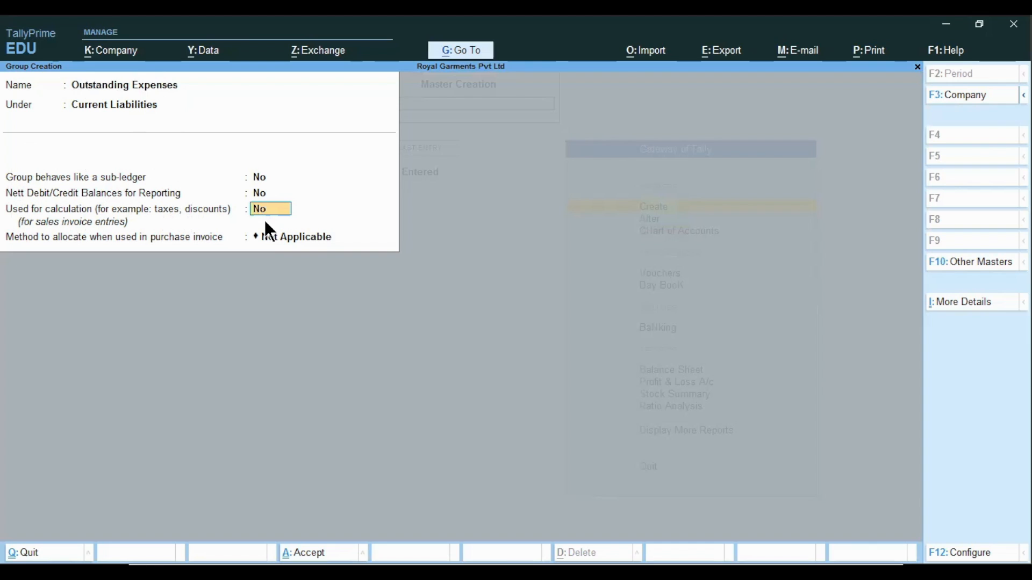
pyautogui.press('Return')
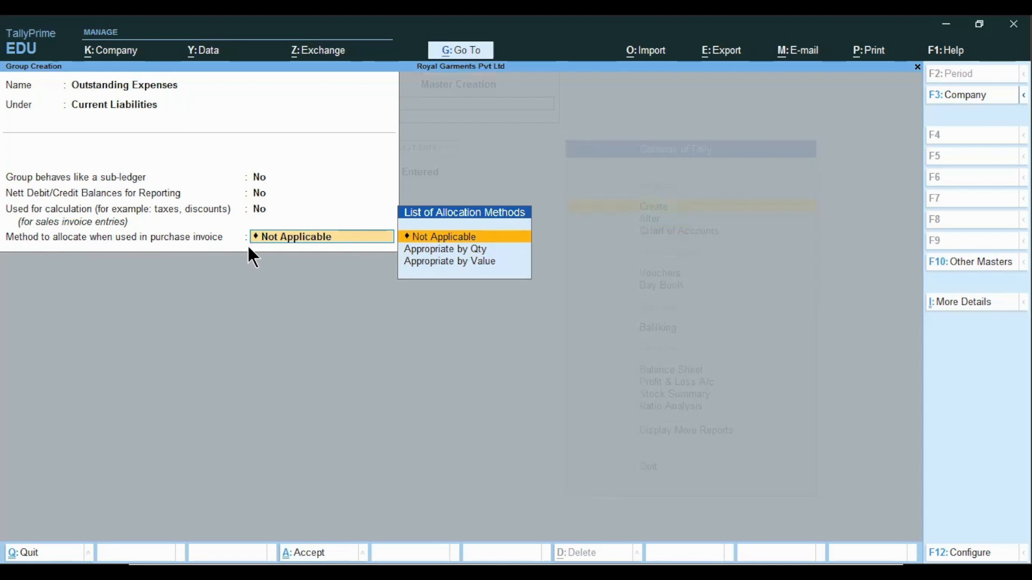
pyautogui.click(434, 240)
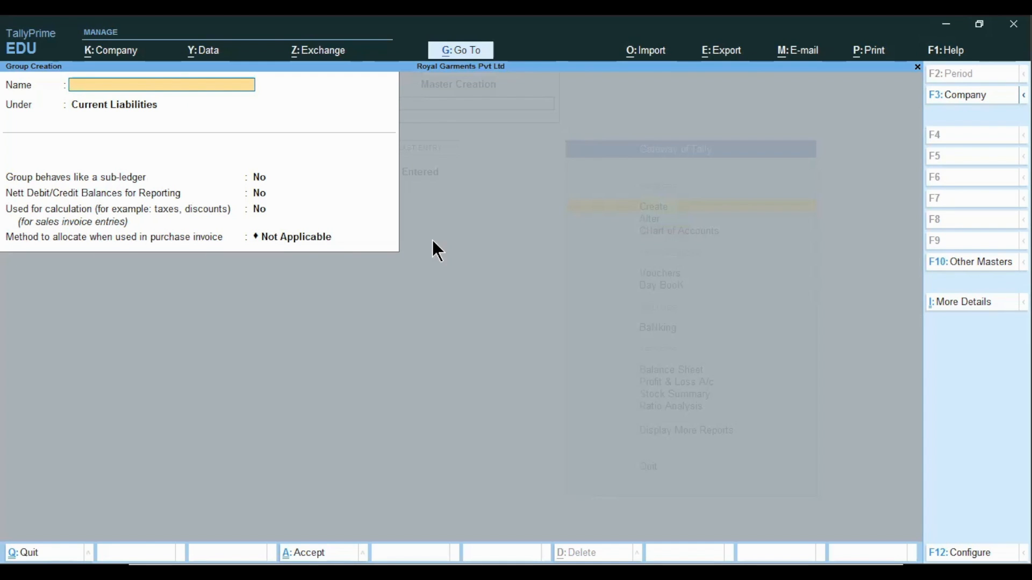
pyautogui.press('Escape')
pyautogui.press('Escape')
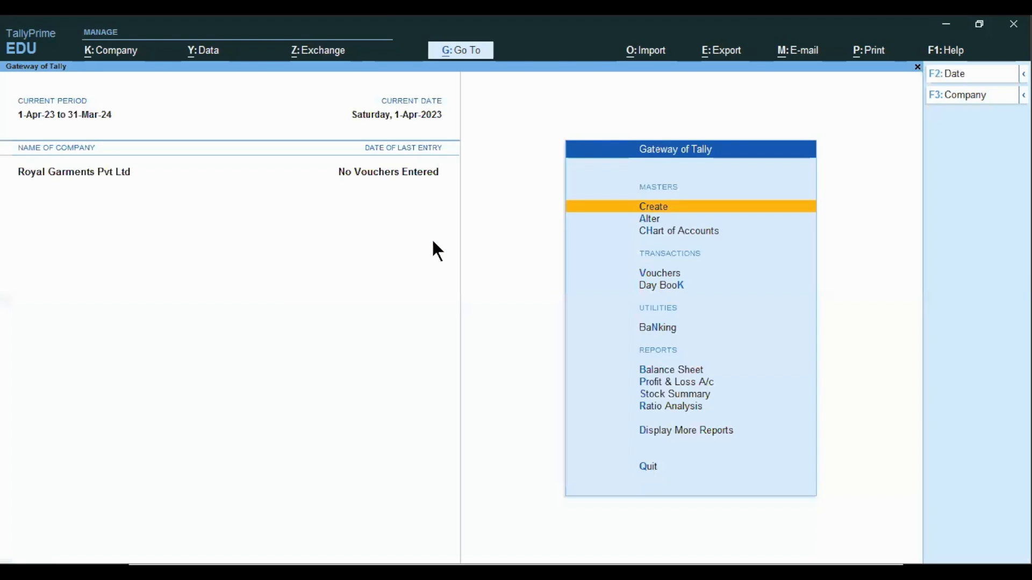
# Start creating another group named Prepaid Expenses
pyautogui.press('Return')
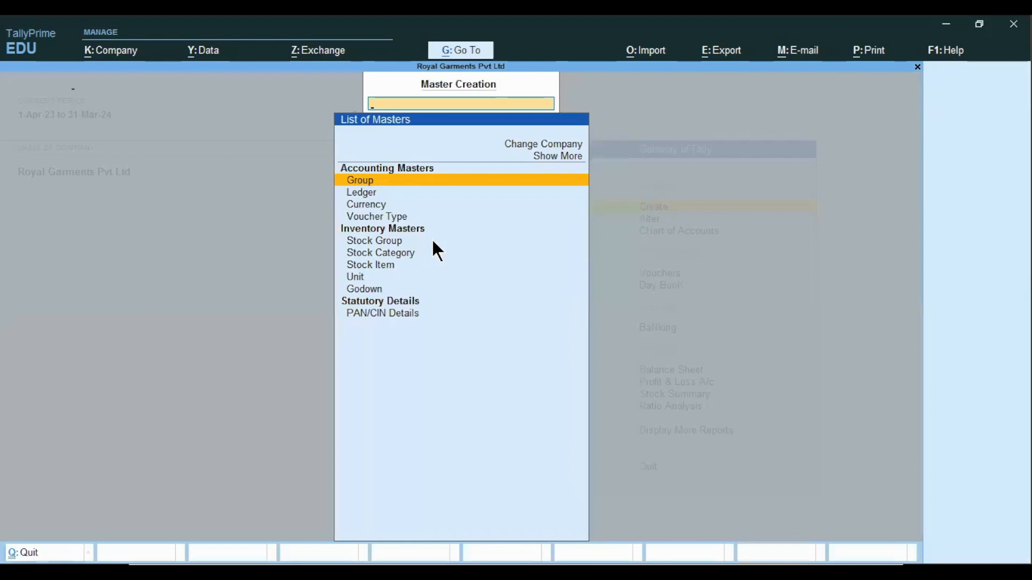
pyautogui.press('Return')
pyautogui.write('P')
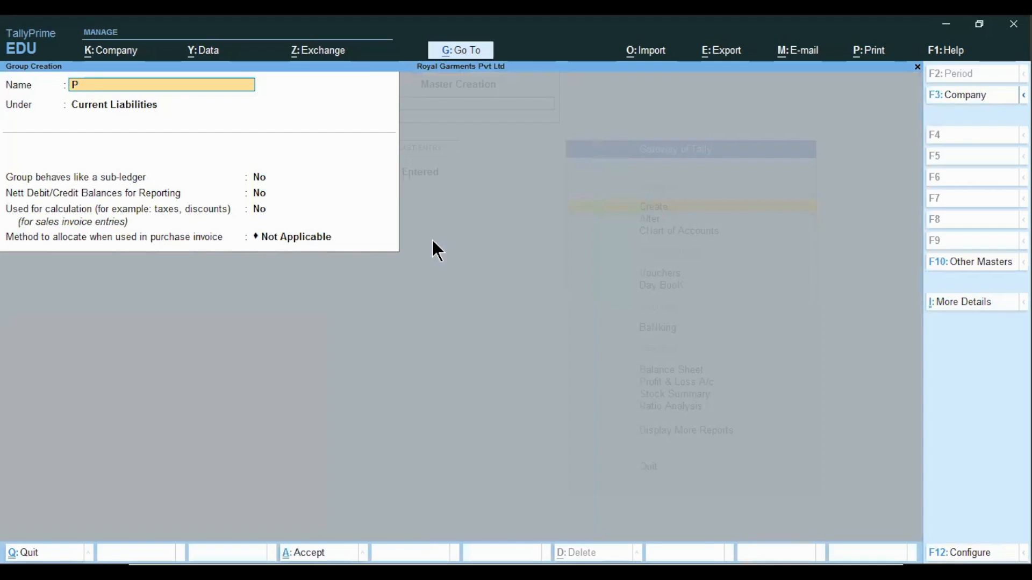
pyautogui.write('repaid Expenses')
# Place the Prepaid Expenses group under Current Assets
pyautogui.press('Return')
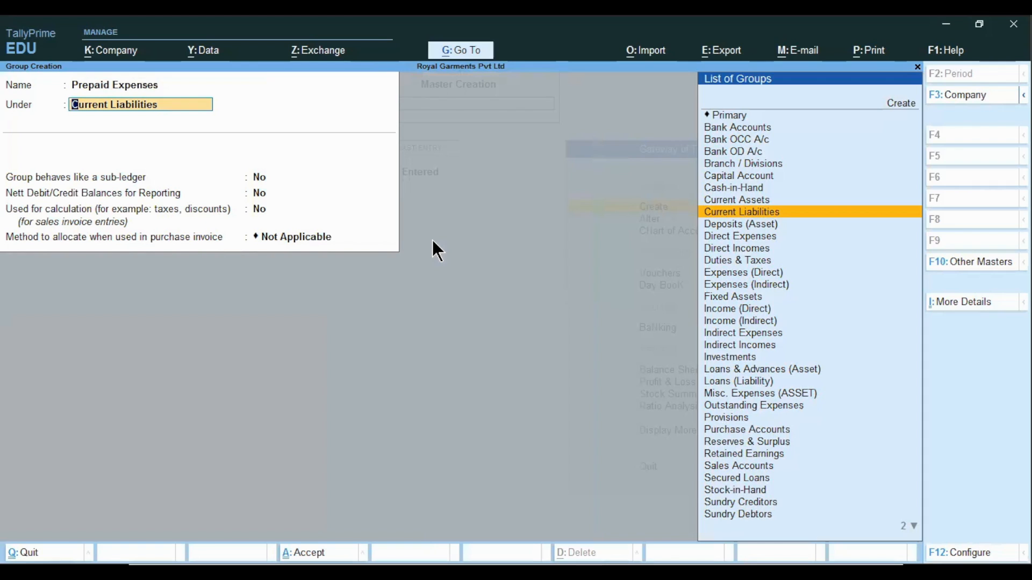
pyautogui.press('Up')
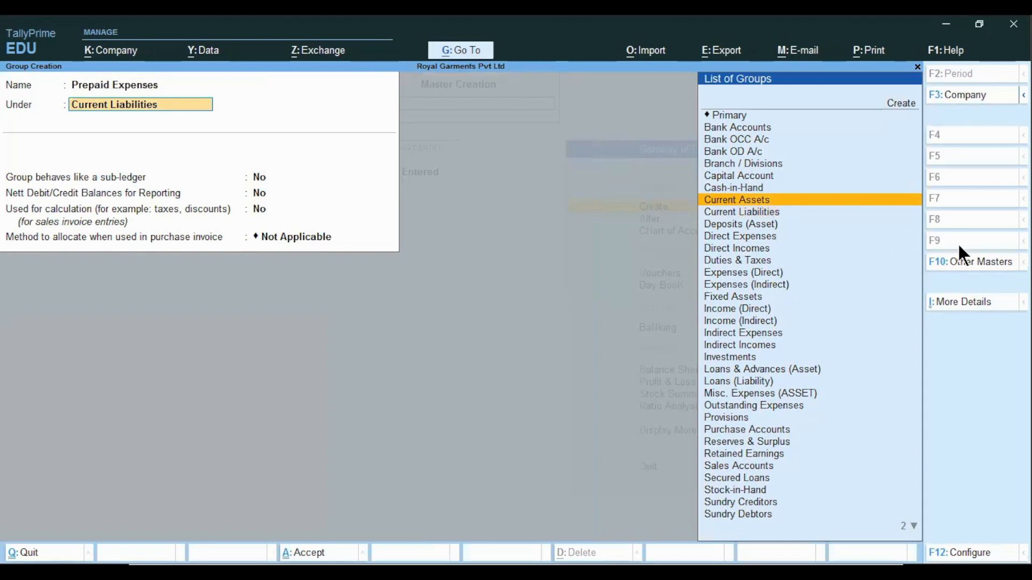
pyautogui.click(755, 202)
# Accept the default options to save the Prepaid Expenses group
pyautogui.press('Return')
pyautogui.press('Return')
pyautogui.press('Return')
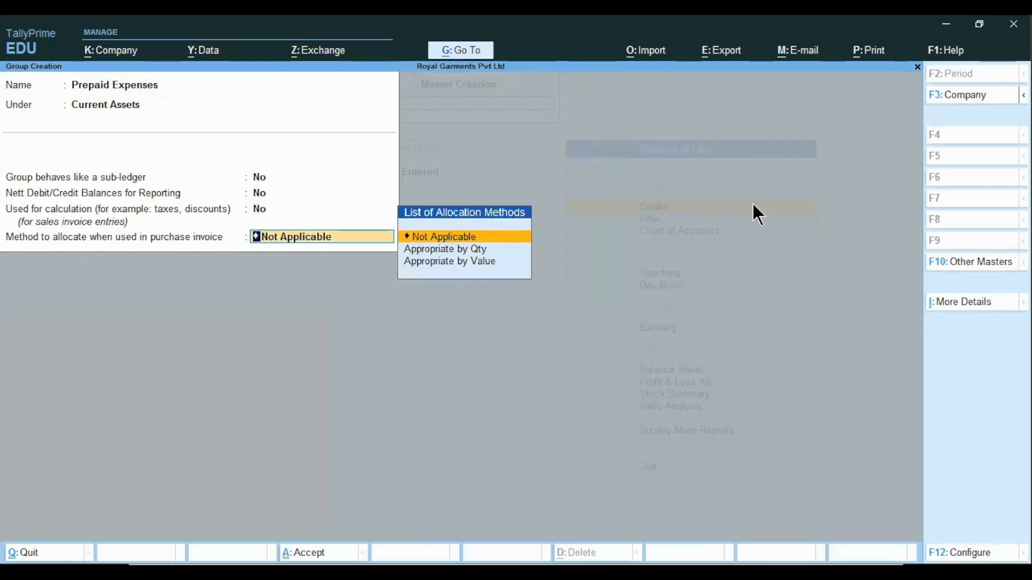
pyautogui.press('Return')
pyautogui.press('Return')
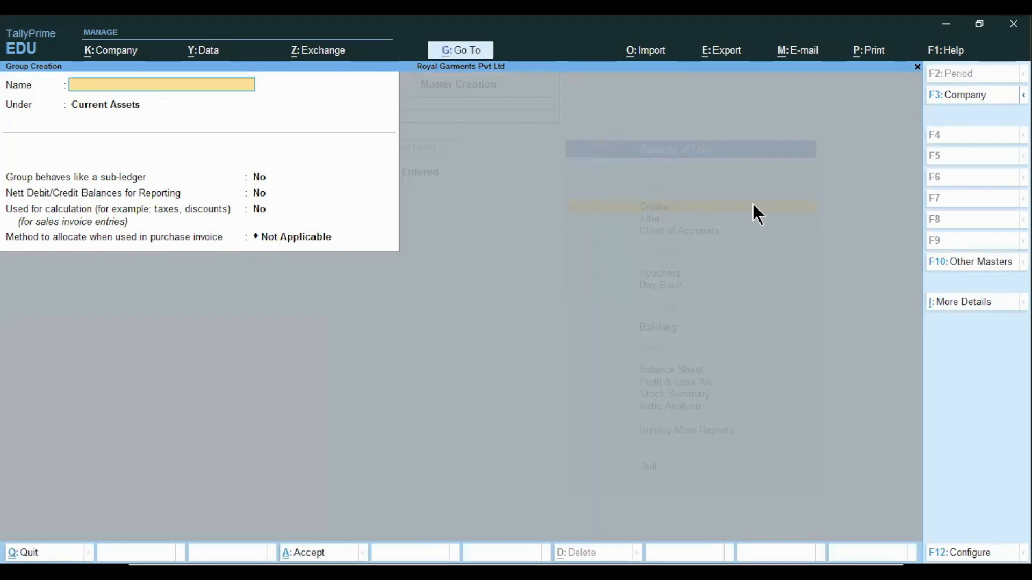
# Quit group creation and advance the presentation to the Ledgers slide
pyautogui.press('Escape')
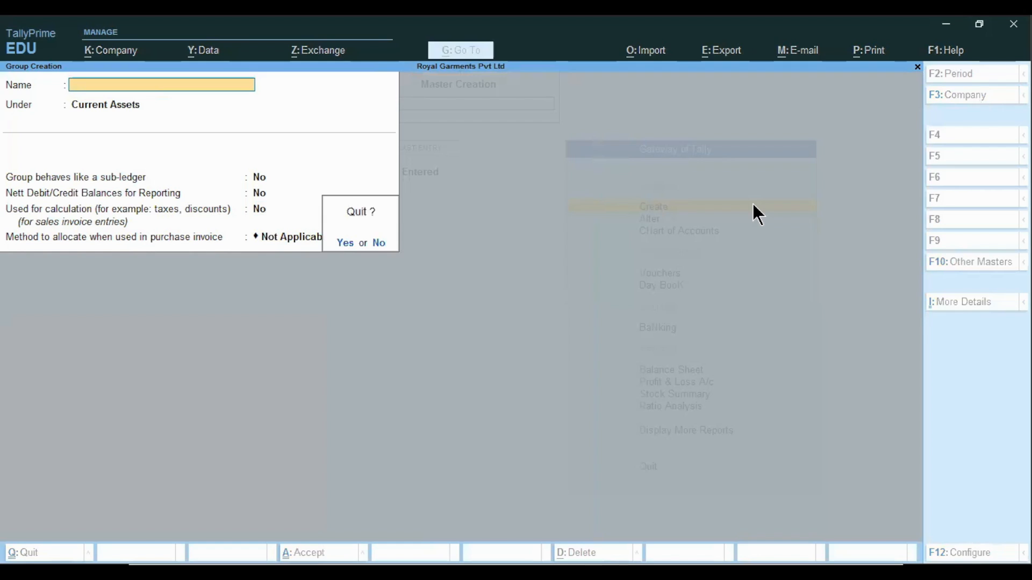
pyautogui.press('Return')
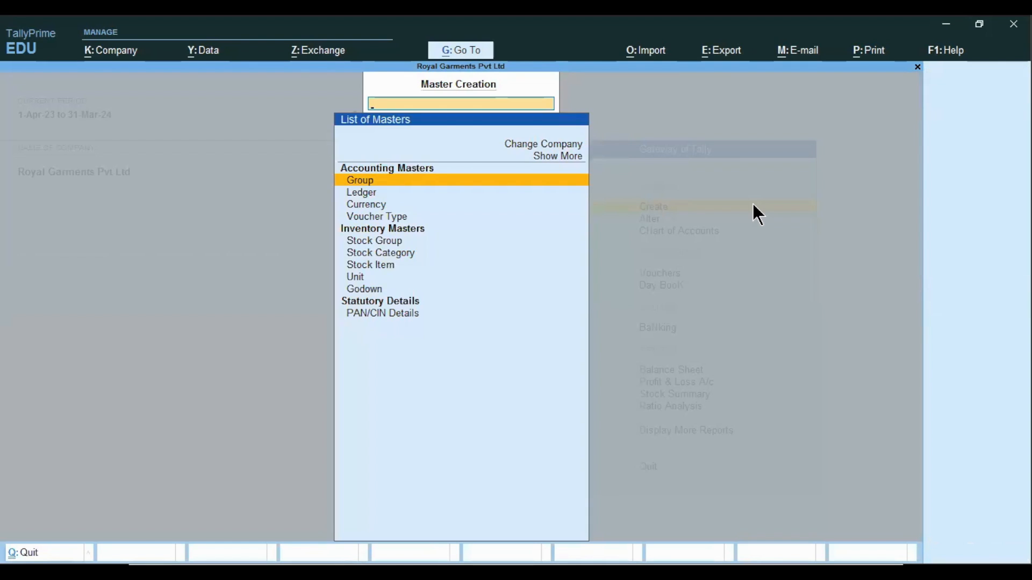
pyautogui.press('Escape')
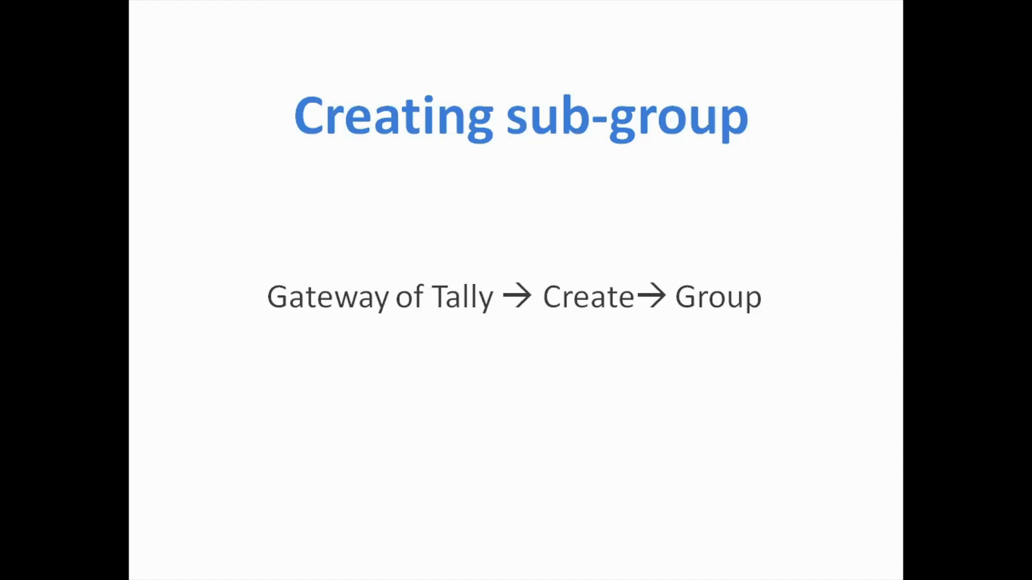
pyautogui.press('Right')
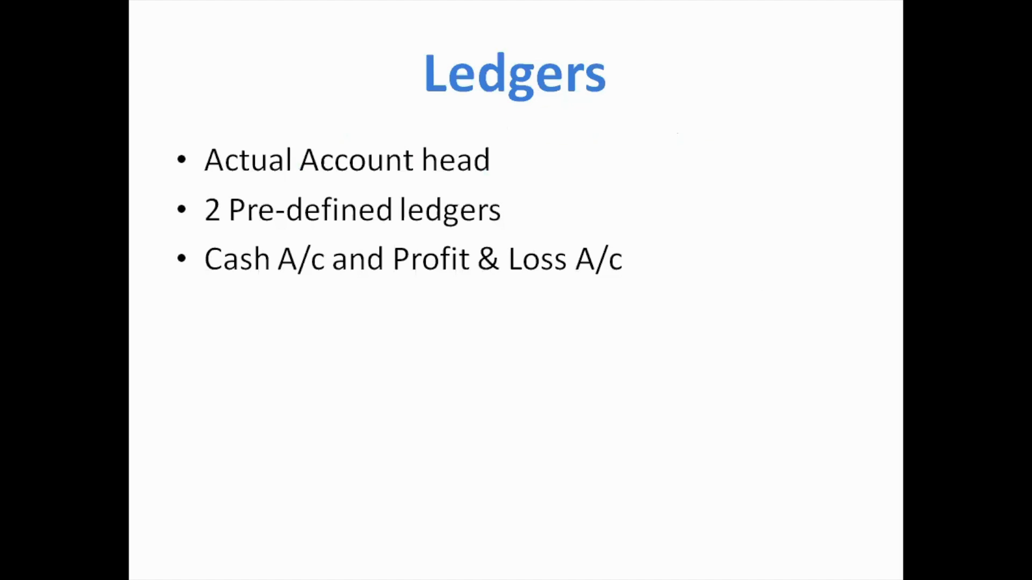
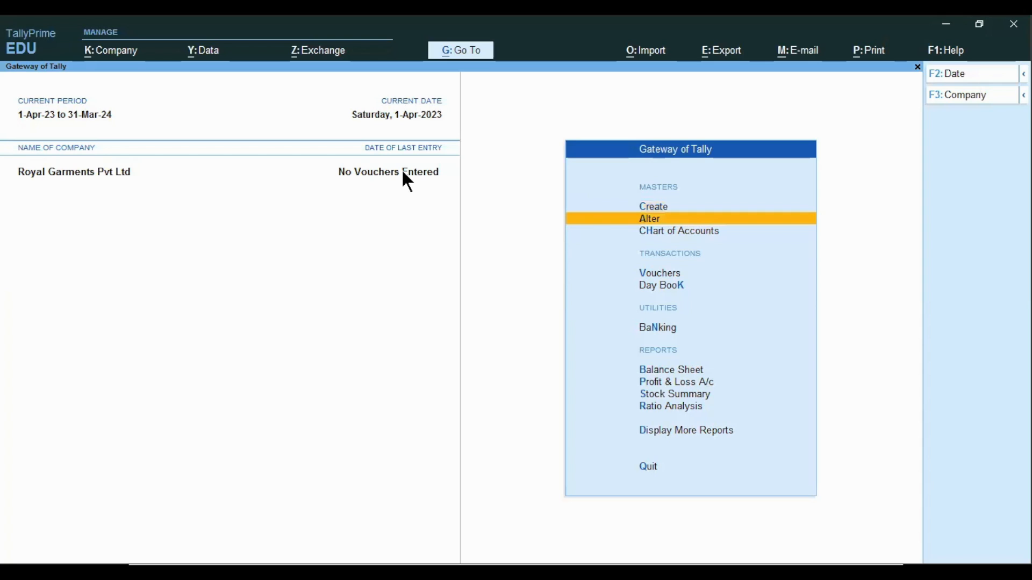
# Switch to the presentation and advance past the Ledgers slide
pyautogui.hotkey('alt', 'Tab')
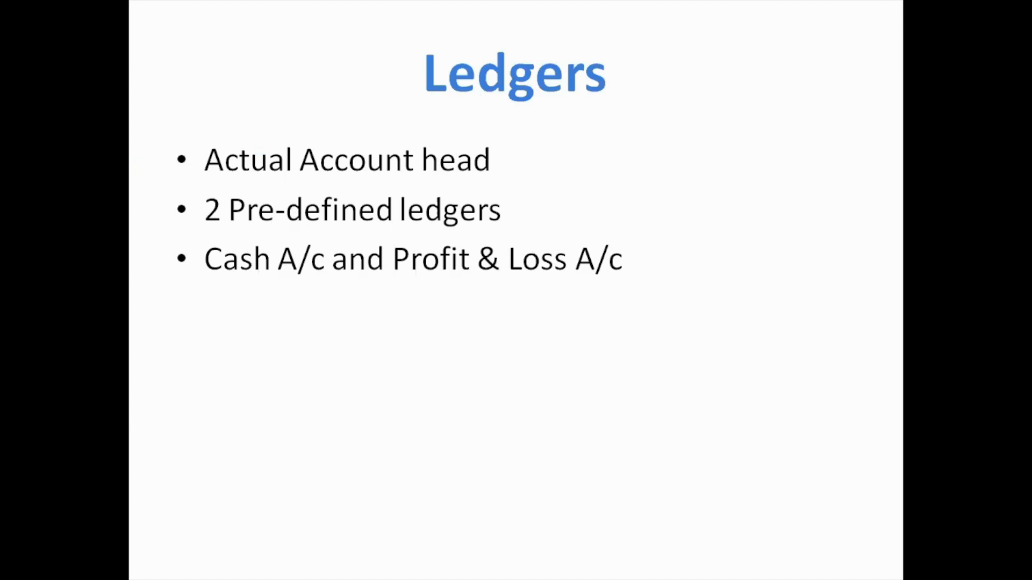
pyautogui.press('Right')
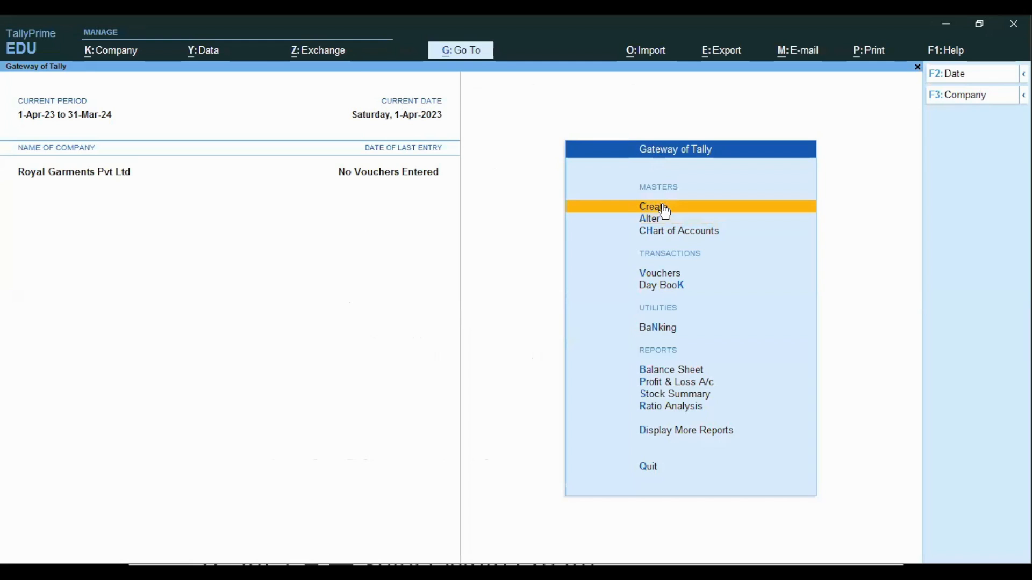
# Open ledger creation and name a new ledger as the proprietor's capital account (owner's name followed by 's Capital A/c)
pyautogui.click(666, 212)
pyautogui.press('Down')
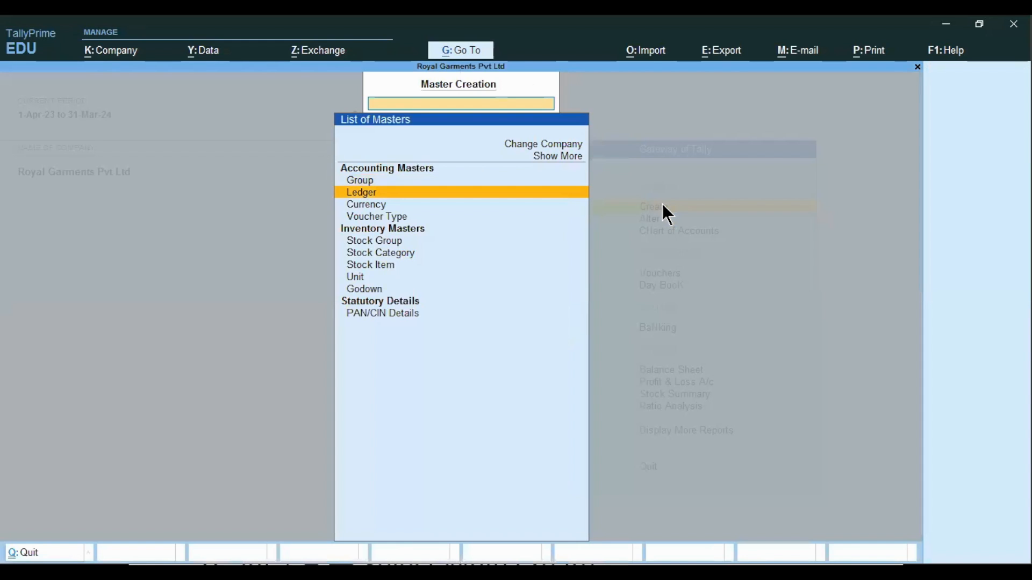
pyautogui.press('Return')
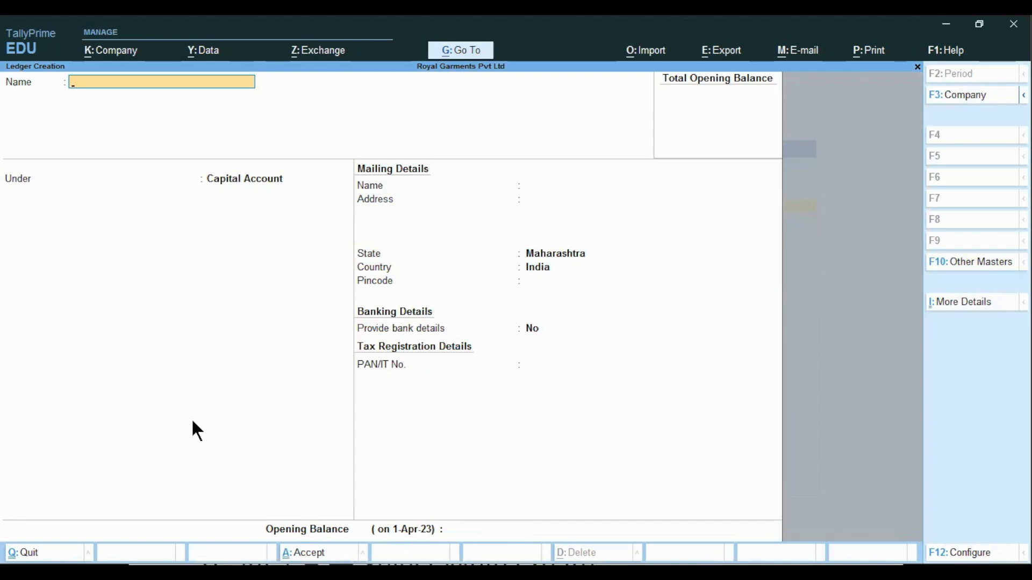
pyautogui.write('R')
pyautogui.write('a')
pyautogui.write('vis')
pyautogui.write("' Cap")
pyautogui.press('BackSpace')
pyautogui.press('BackSpace')
pyautogui.press('BackSpace')
pyautogui.press('BackSpace')
pyautogui.press('BackSpace')
pyautogui.press('BackSpace')
pyautogui.write("'s Capital A/c")
pyautogui.press('Return')
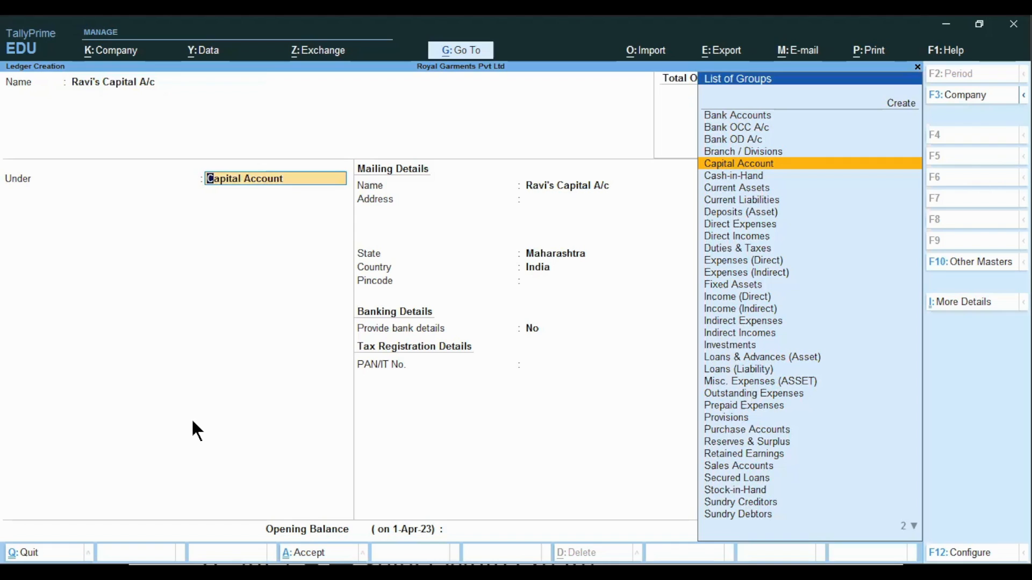
# Place the capital ledger under the Capital Account group
pyautogui.press('Up')
pyautogui.press('Up')
pyautogui.press('Up')
pyautogui.press('Up')
pyautogui.press('Down')
pyautogui.press('Down')
pyautogui.press('Down')
pyautogui.press('Down')
pyautogui.press('Return')
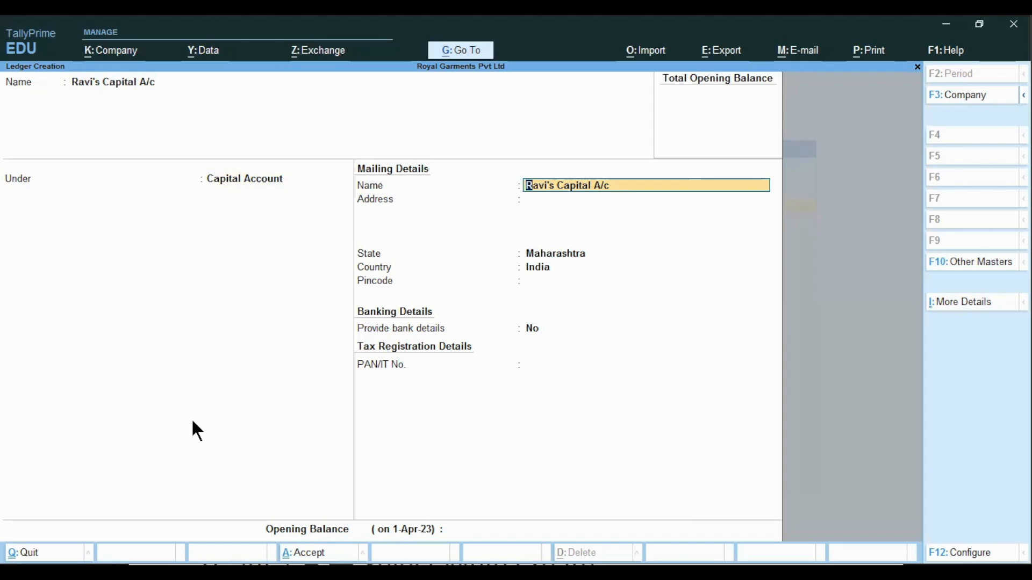
# Skip through the mailing, banking and tax registration details, leaving their defaults
pyautogui.press('Return')
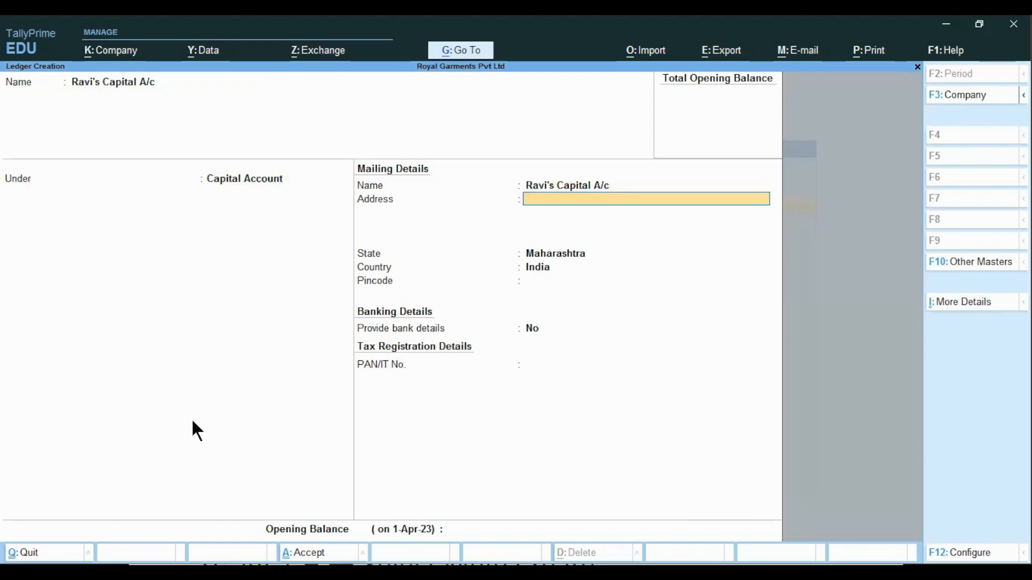
pyautogui.press('Return')
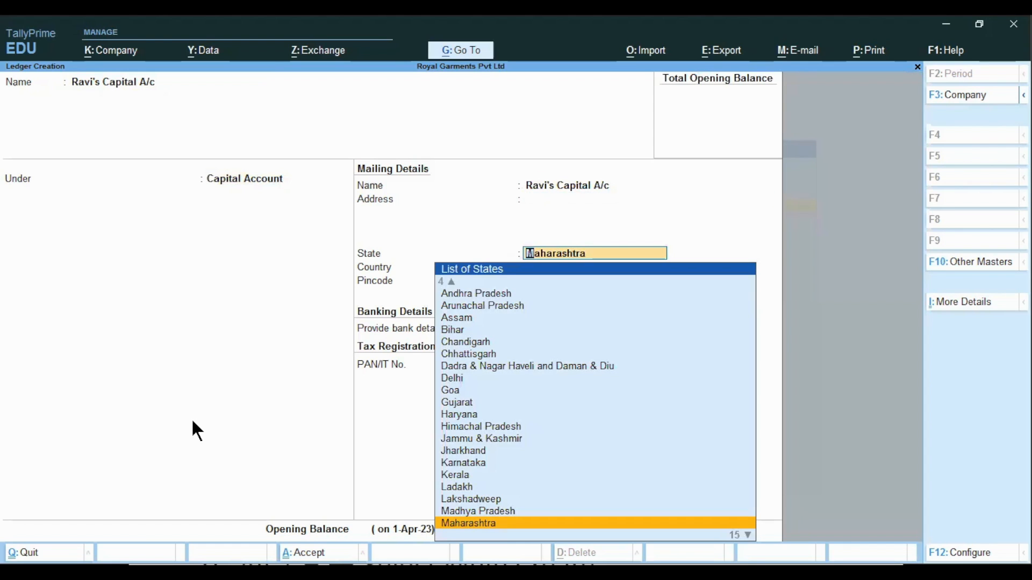
pyautogui.press('Return')
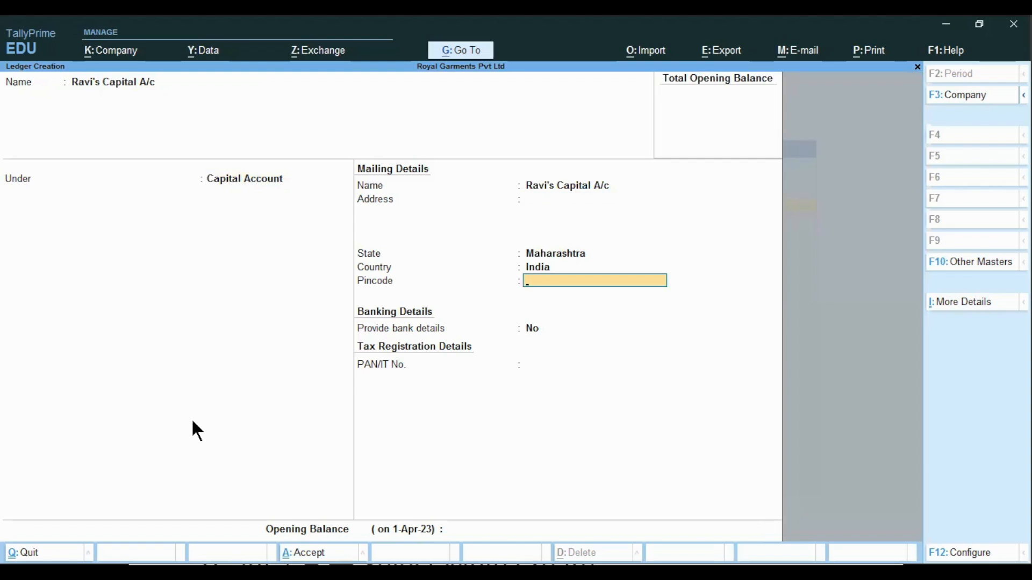
pyautogui.press('Return')
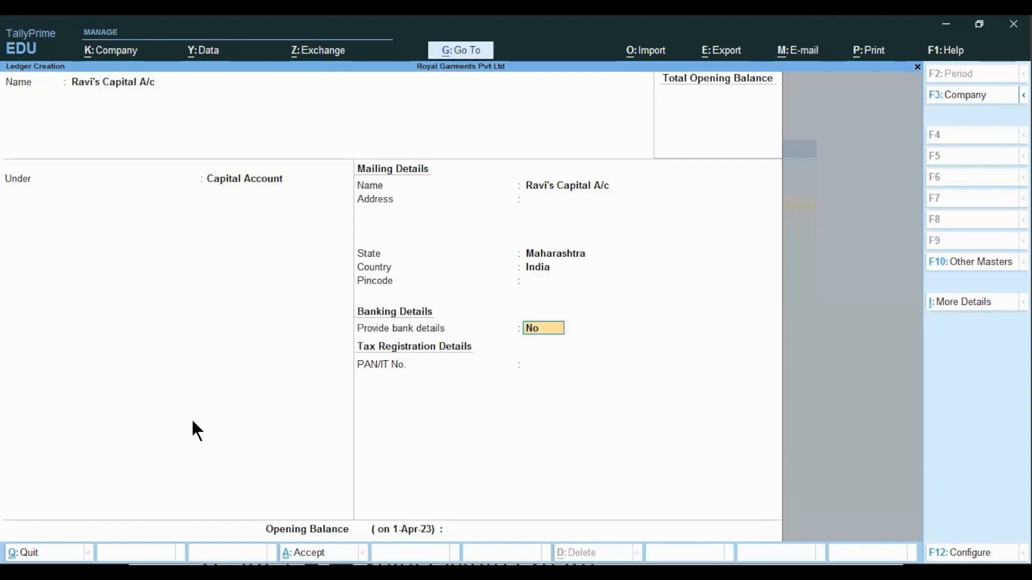
pyautogui.press('Return')
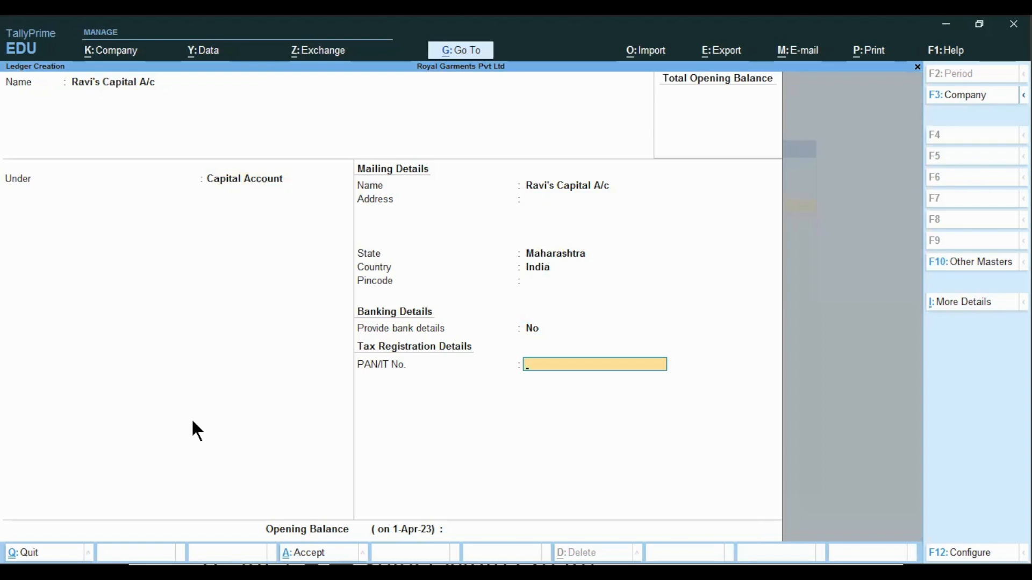
pyautogui.press('Return')
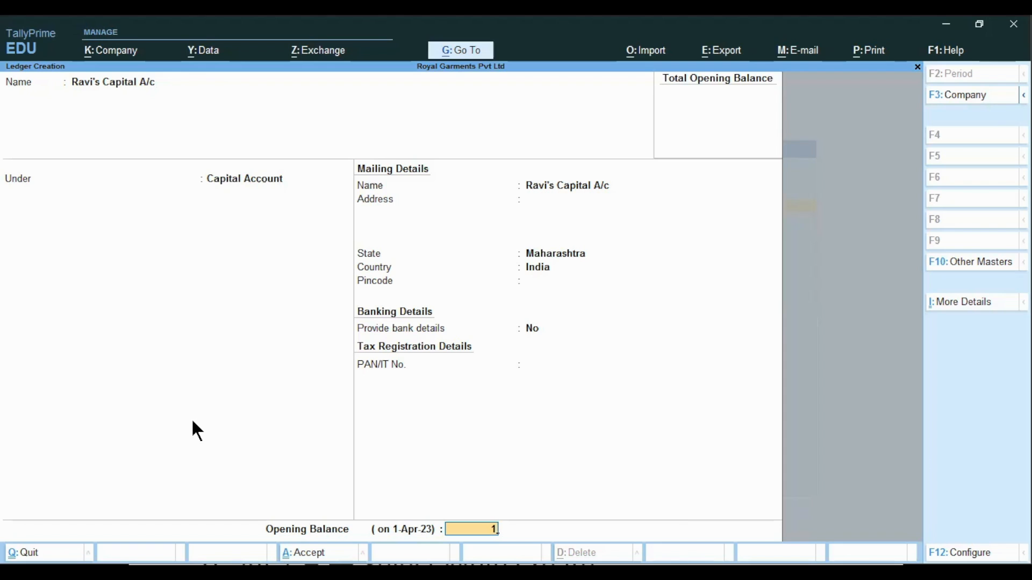
# Enter an opening balance of 10,00,000 Cr and save the capital ledger
pyautogui.write('000000')
pyautogui.press('Return')
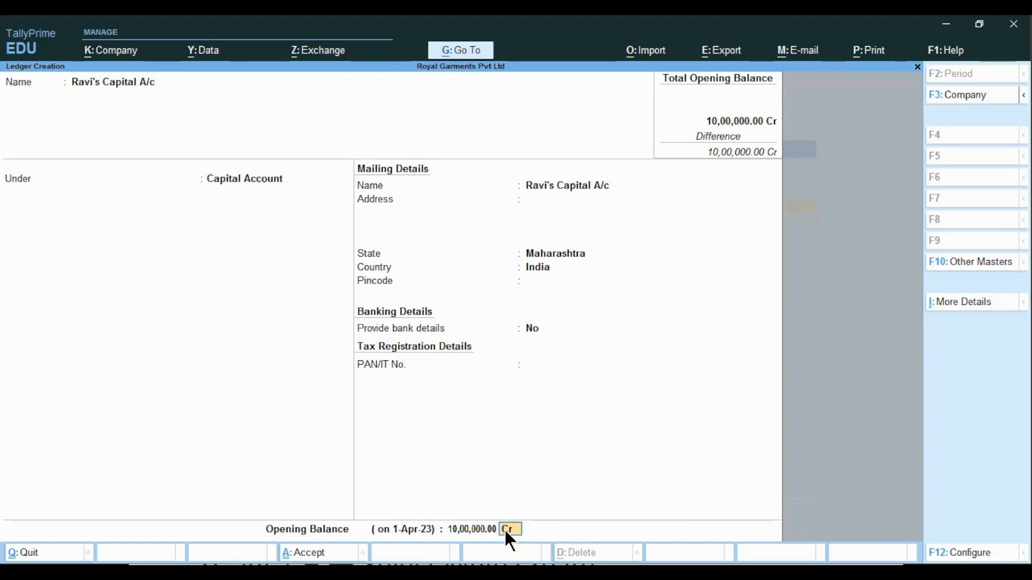
pyautogui.press('Return')
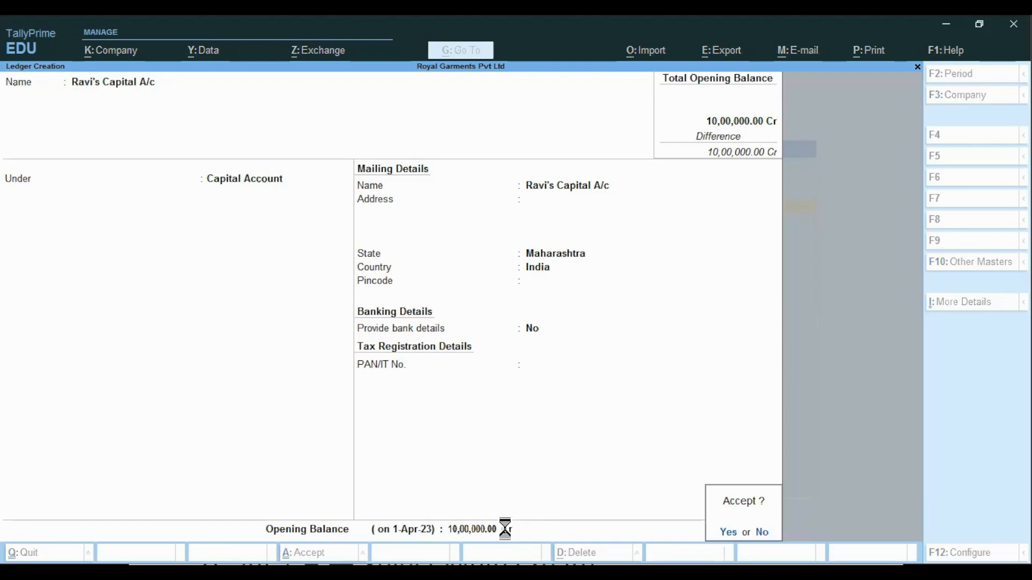
pyautogui.press('Return')
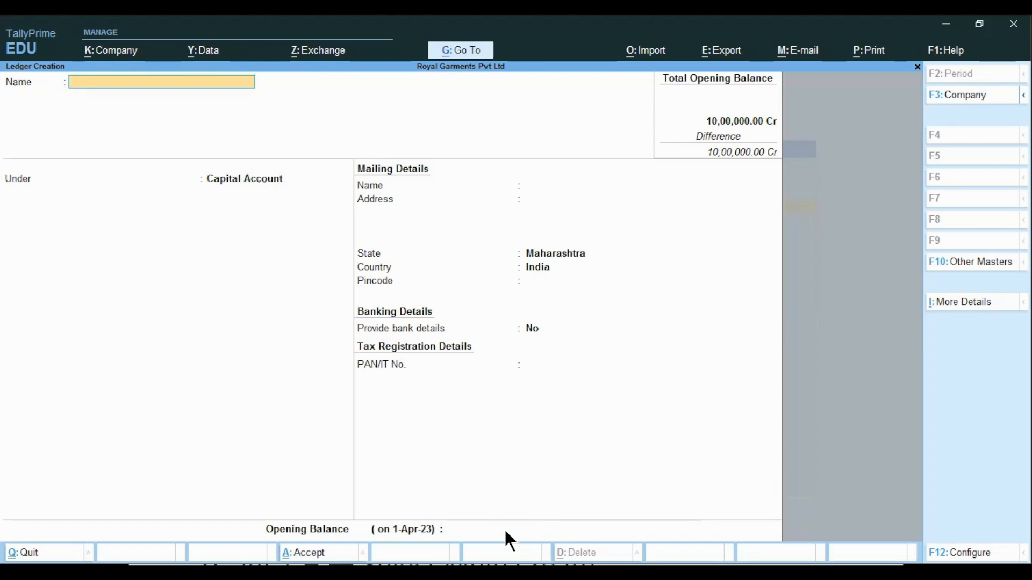
# Start another ledger named Machinery A/c
pyautogui.write('P')
pyautogui.press('BackSpace')
pyautogui.write('Machinery A/c')
pyautogui.press('Return')
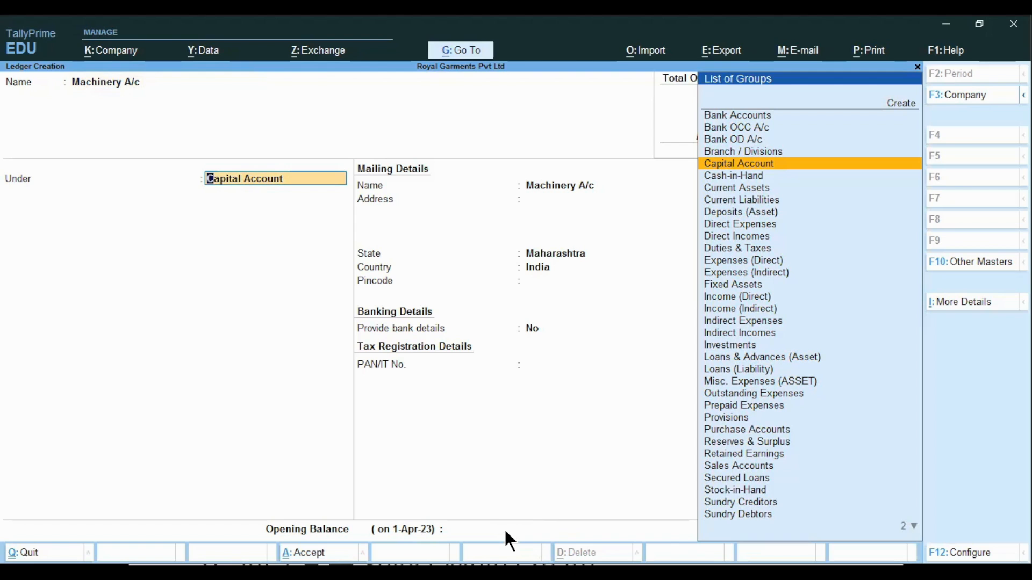
# Place Machinery A/c under the Fixed Assets group
pyautogui.press('Up')
pyautogui.press('Down')
pyautogui.press('Down')
pyautogui.press('Down')
pyautogui.press('Down')
pyautogui.press('Down')
pyautogui.press('Down')
pyautogui.press('Down')
pyautogui.press('Down')
pyautogui.press('Down')
pyautogui.press('Down')
pyautogui.press('Down')
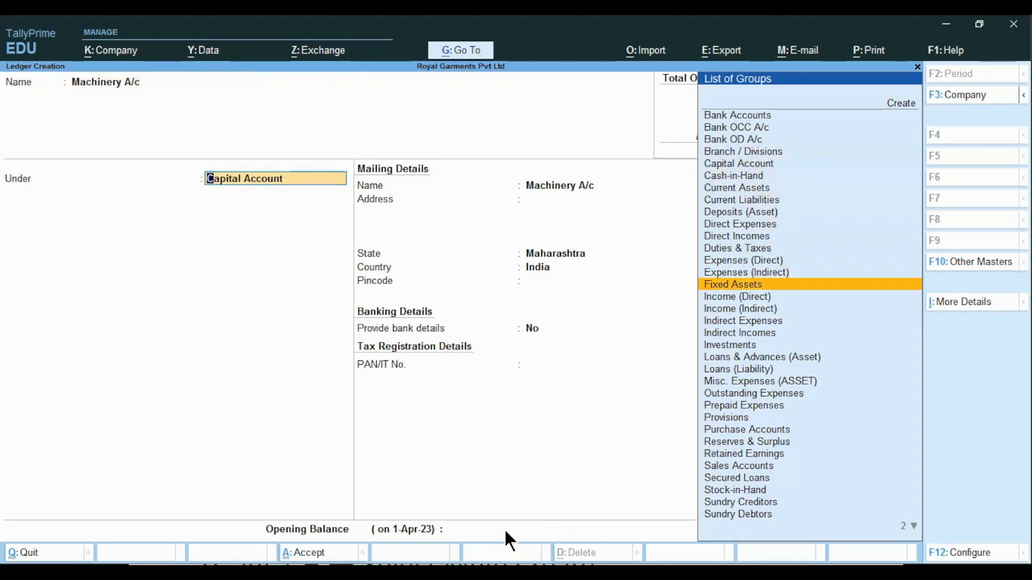
pyautogui.press('Return')
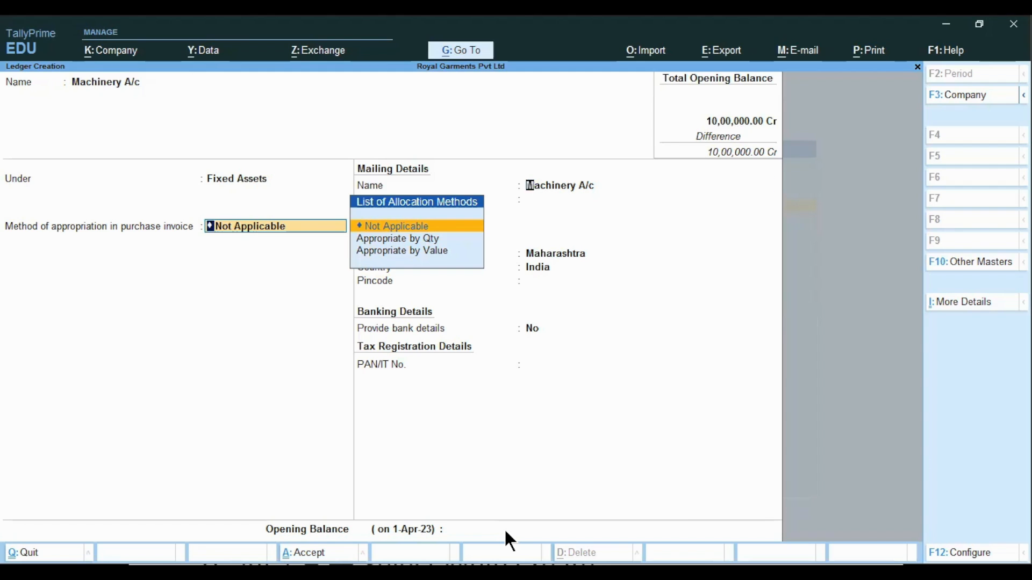
# Keep appropriation as Not Applicable and skip the mailing, banking and tax details
pyautogui.press('Return')
pyautogui.press('Return')
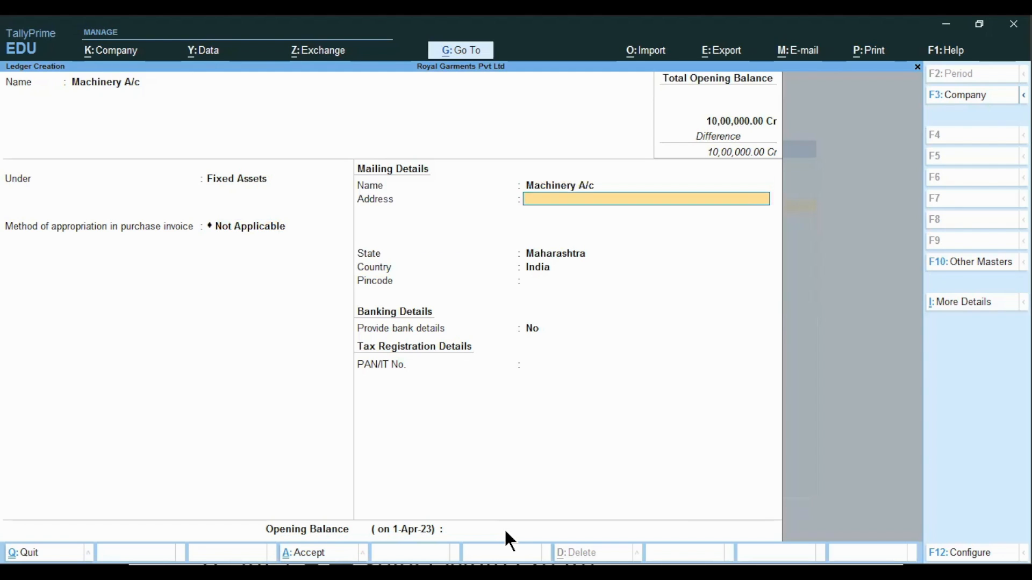
pyautogui.press('Return')
pyautogui.press('Return')
pyautogui.press('Return')
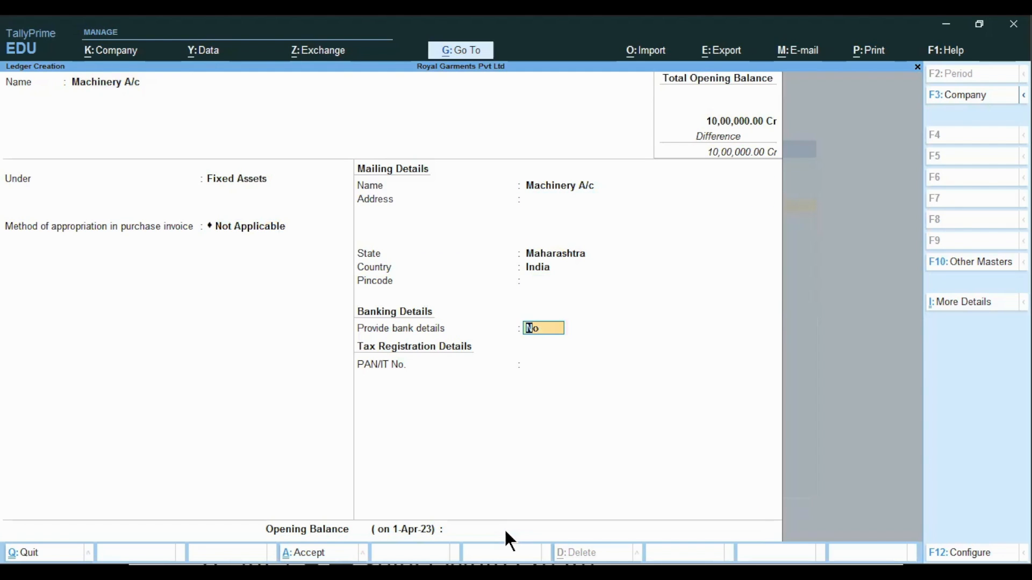
pyautogui.press('Return')
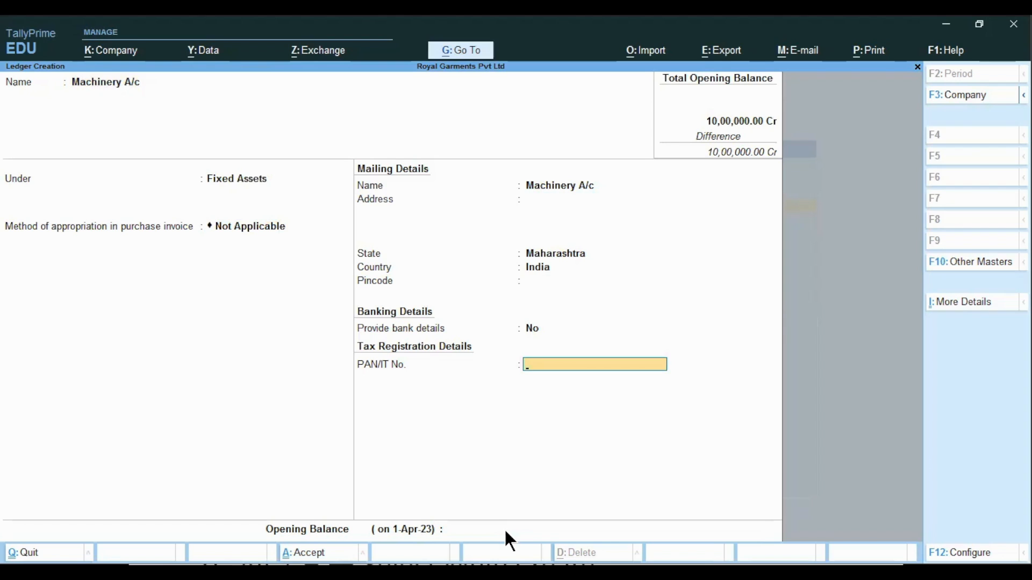
pyautogui.press('Return')
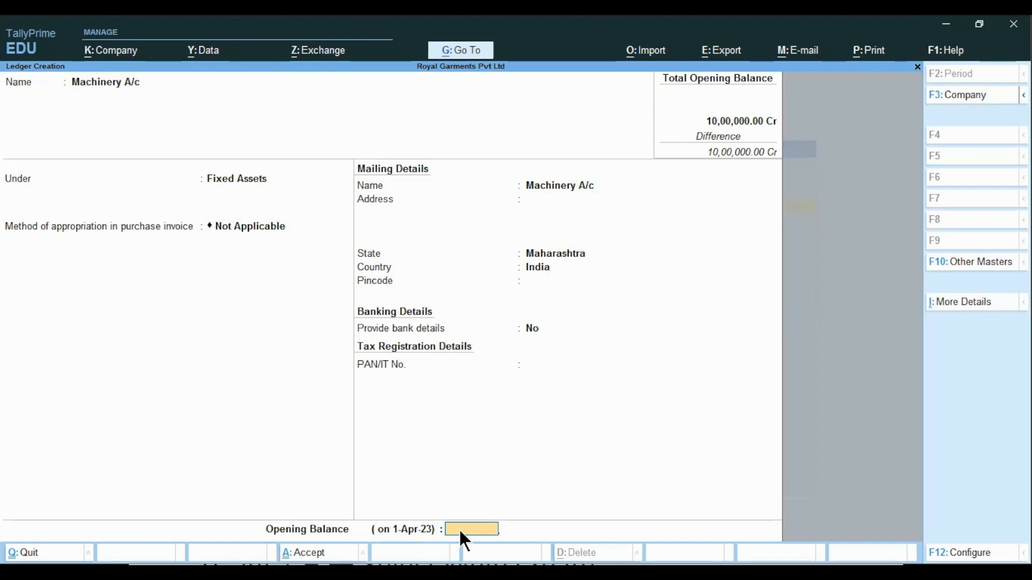
# Enter an opening balance of 4,50,000 Dr and save the Machinery A/c ledger
pyautogui.write('450000')
pyautogui.press('Return')
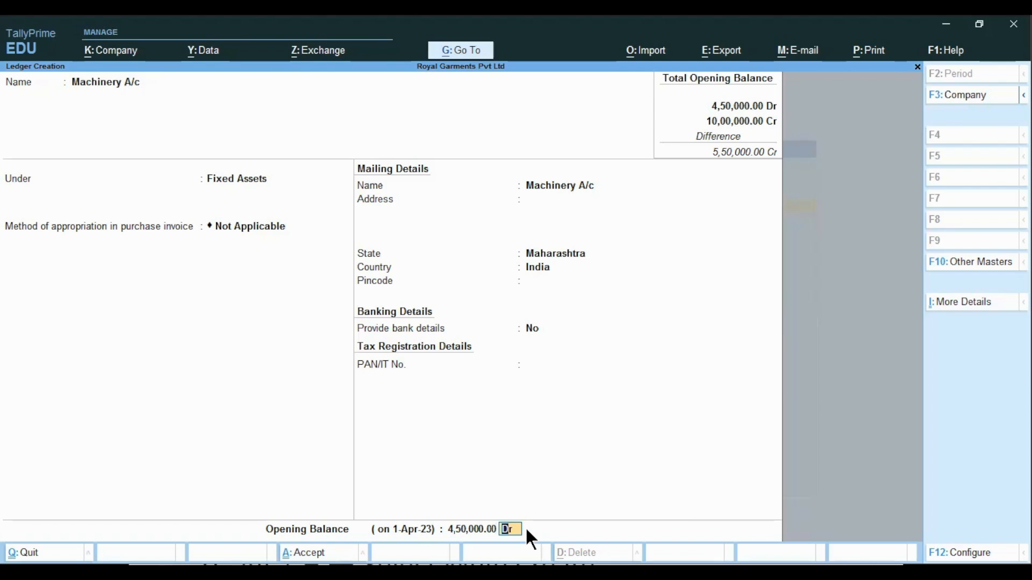
pyautogui.press('Return')
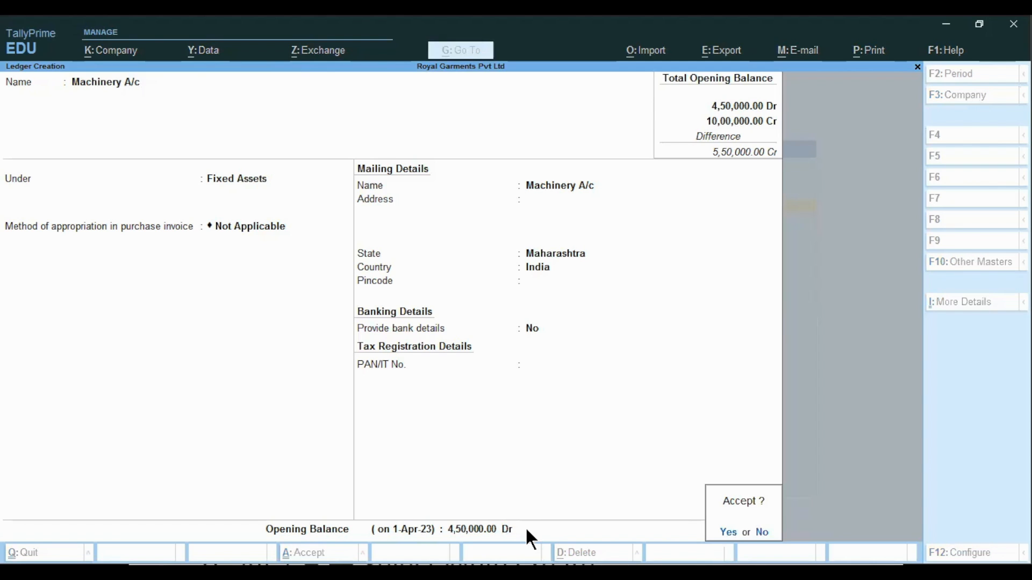
pyautogui.press('Return')
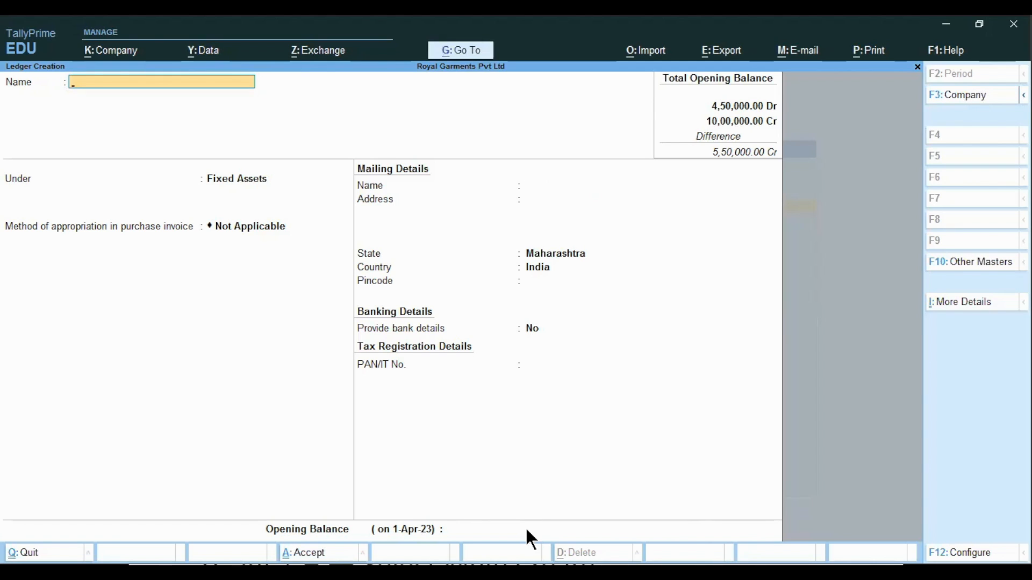
# Quit ledger creation and return to the Gateway of Tally
pyautogui.press('Escape')
pyautogui.press('Return')
pyautogui.press('Escape')
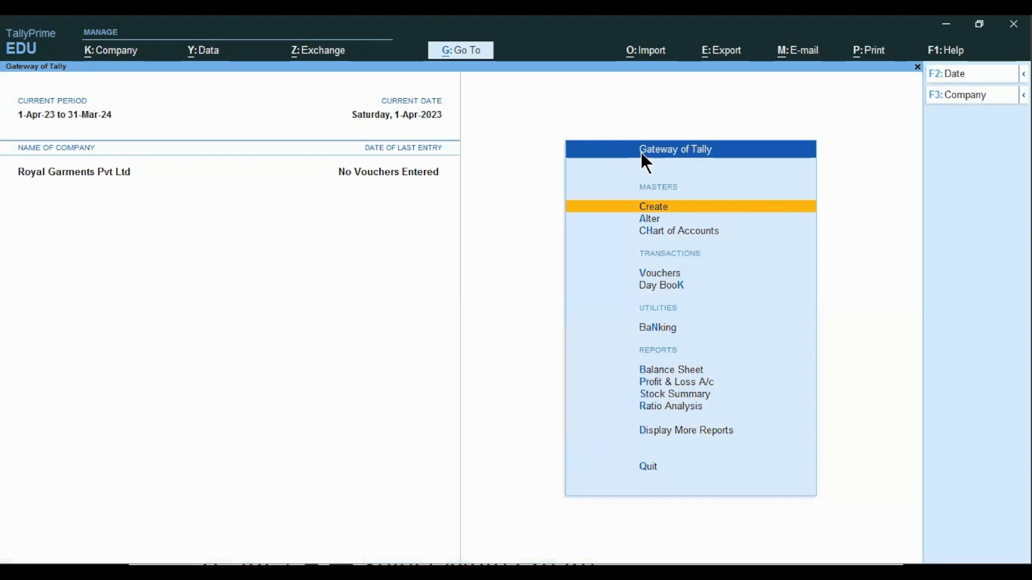
# Open Ledger Creation from the Gateway's Create option, then exit back to the Gateway
pyautogui.click(645, 206)
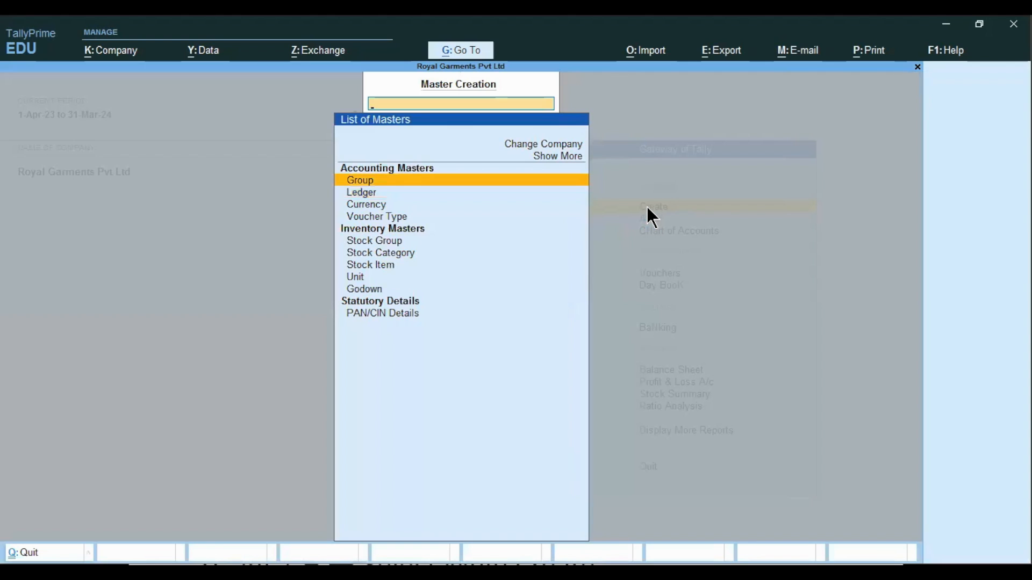
pyautogui.press('Down')
pyautogui.press('Return')
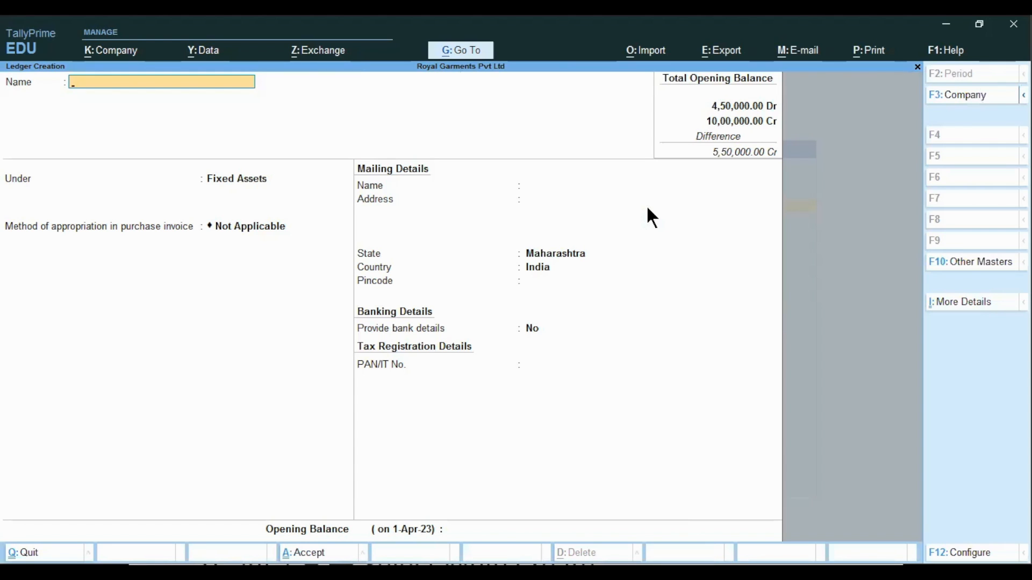
pyautogui.press('Escape')
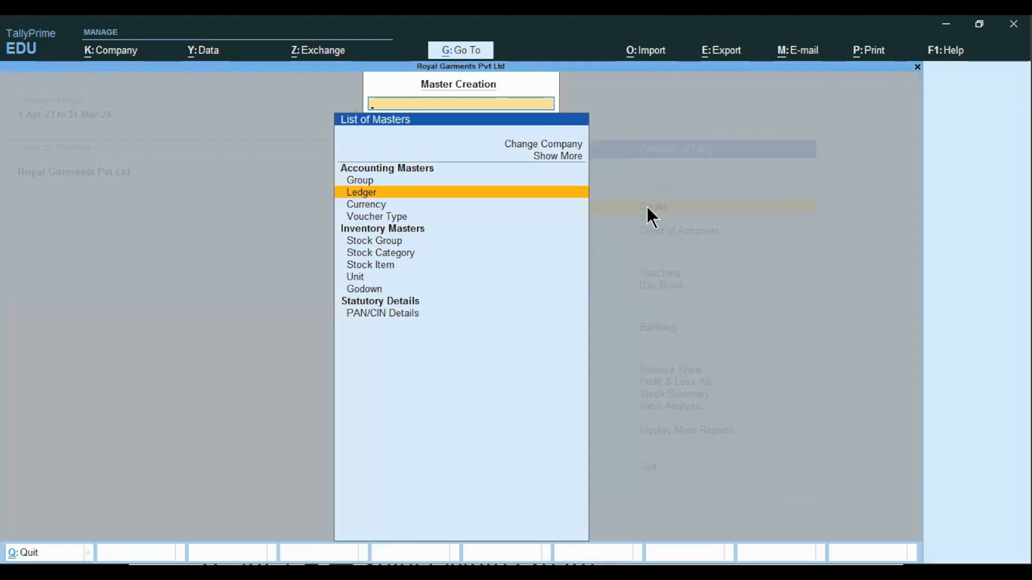
pyautogui.press('Escape')
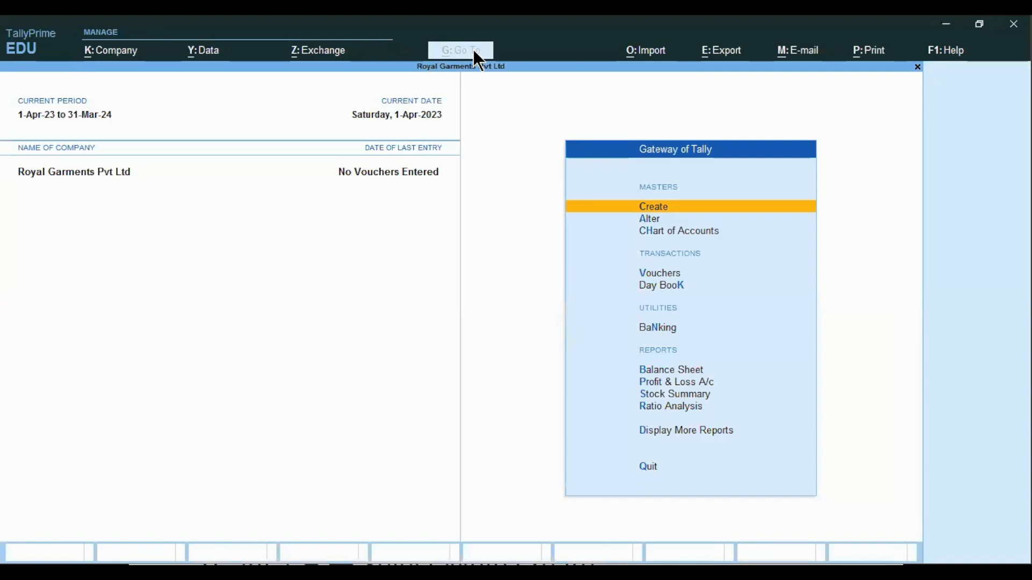
# Open Ledger Creation through Go To's Create Master, then exit back to the Gateway
pyautogui.click(475, 52)
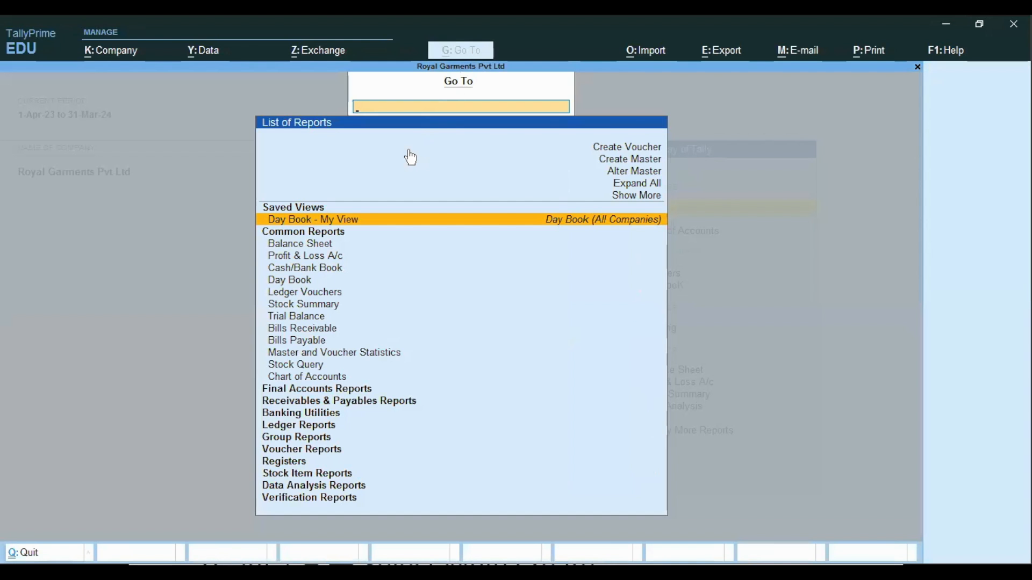
pyautogui.click(636, 168)
pyautogui.press('Down')
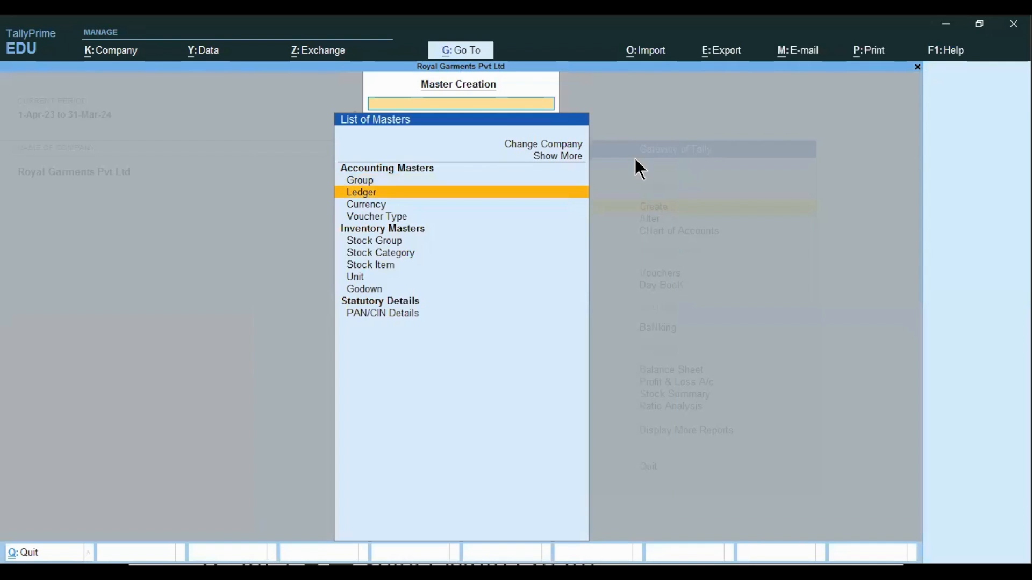
pyautogui.press('Return')
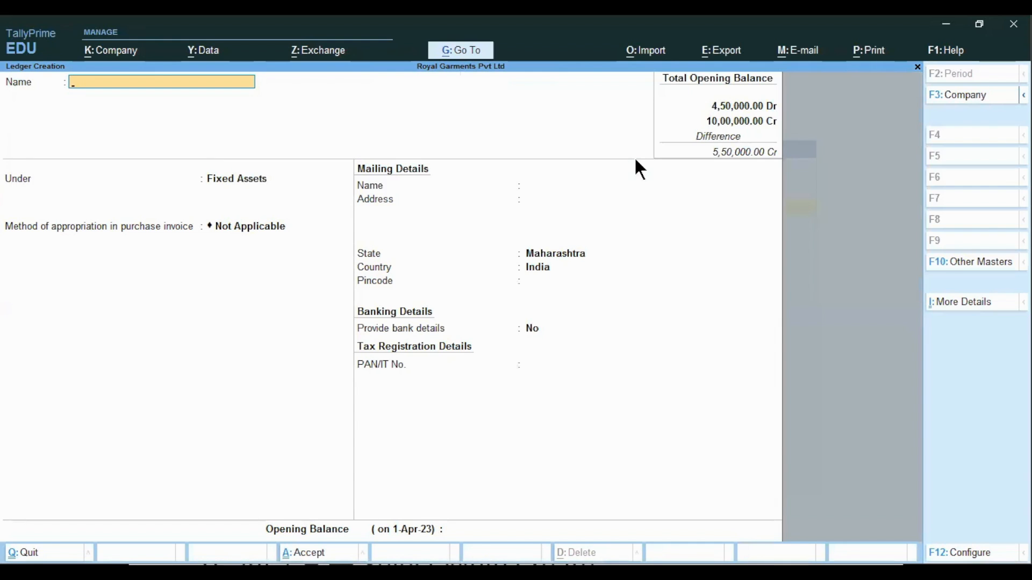
pyautogui.press('Escape')
pyautogui.press('Return')
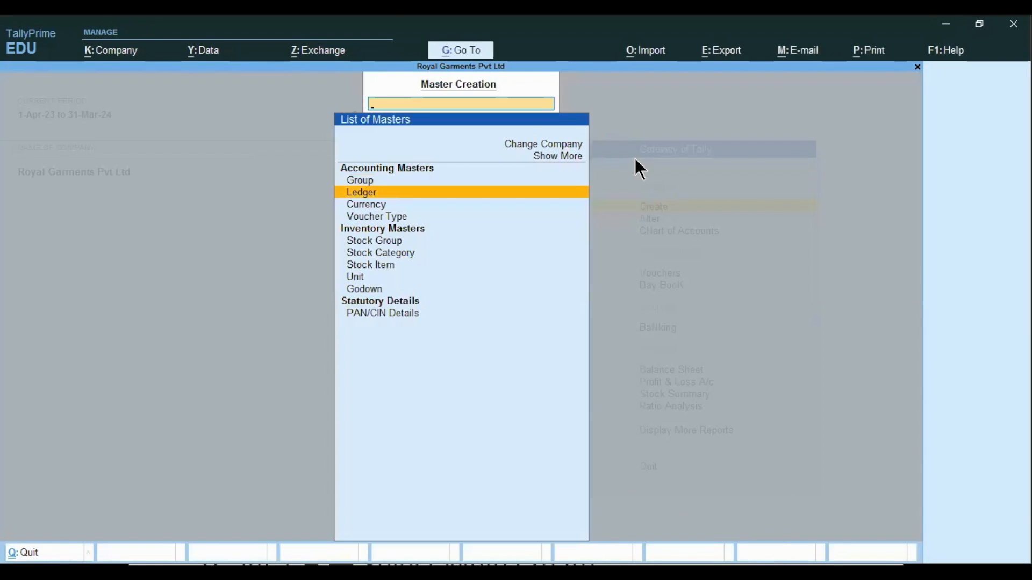
pyautogui.press('Escape')
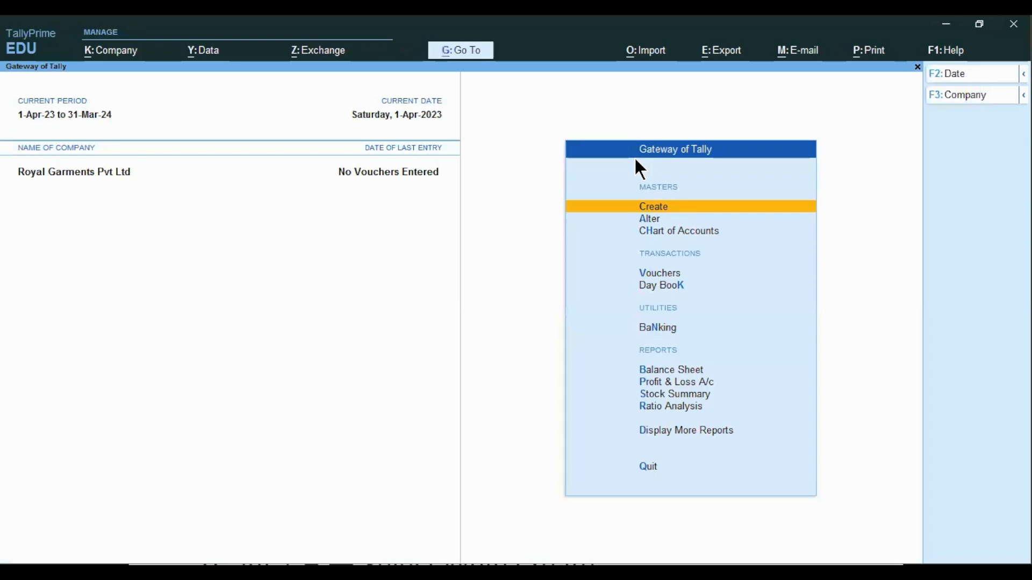
# Open the Chart of Accounts list of masters and return to the Gateway of Tally
pyautogui.press('Escape')
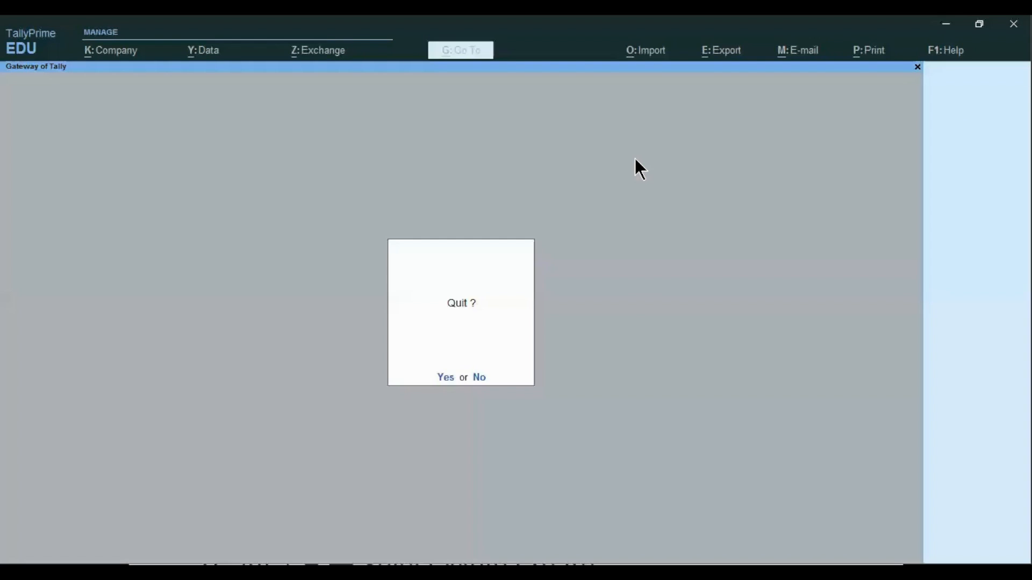
pyautogui.press('Escape')
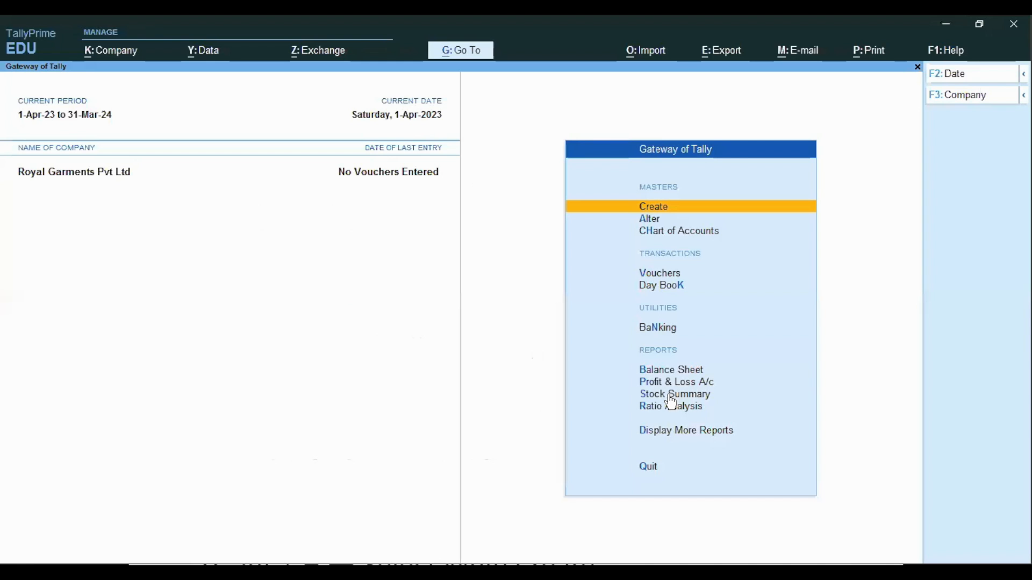
pyautogui.press('h')
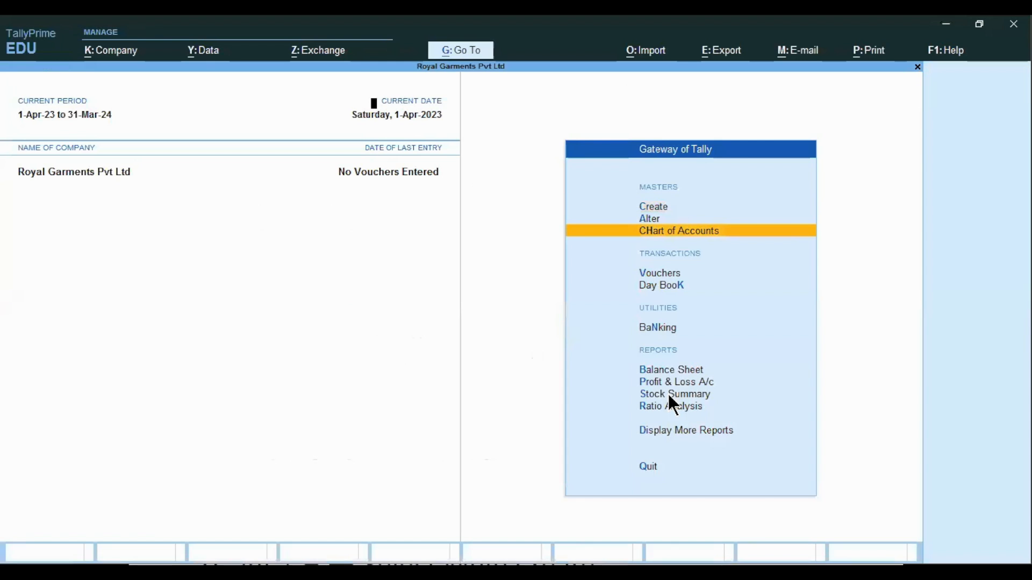
pyautogui.press('Down')
pyautogui.press('Up')
pyautogui.press('Up')
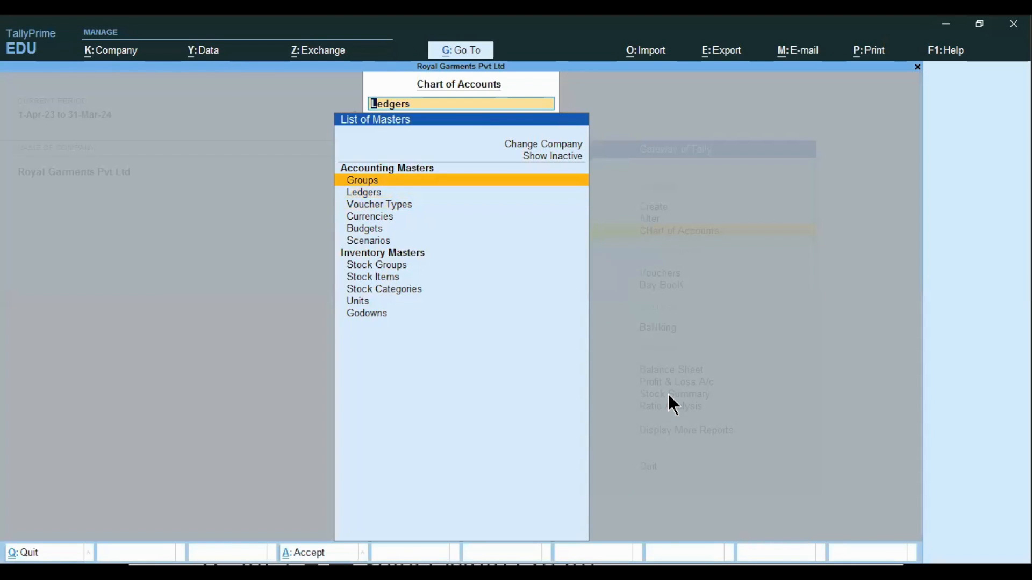
pyautogui.press('Down')
pyautogui.press('Up')
pyautogui.press('Escape')
# Reopen Ledger Creation from the Create masters list and exit back to the Gateway
pyautogui.press('Up')
pyautogui.press('Up')
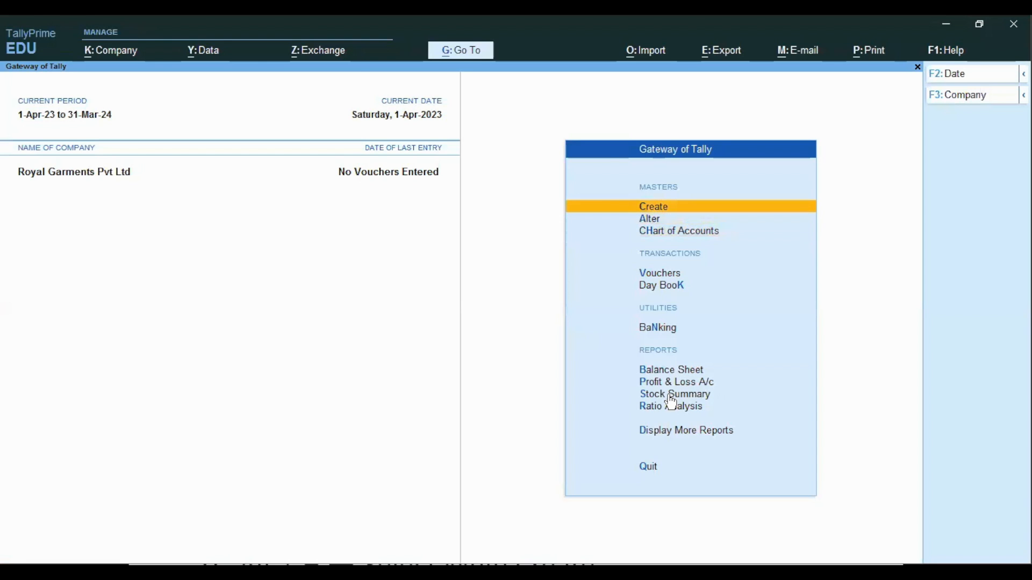
pyautogui.press('Return')
pyautogui.press('Down')
pyautogui.press('Return')
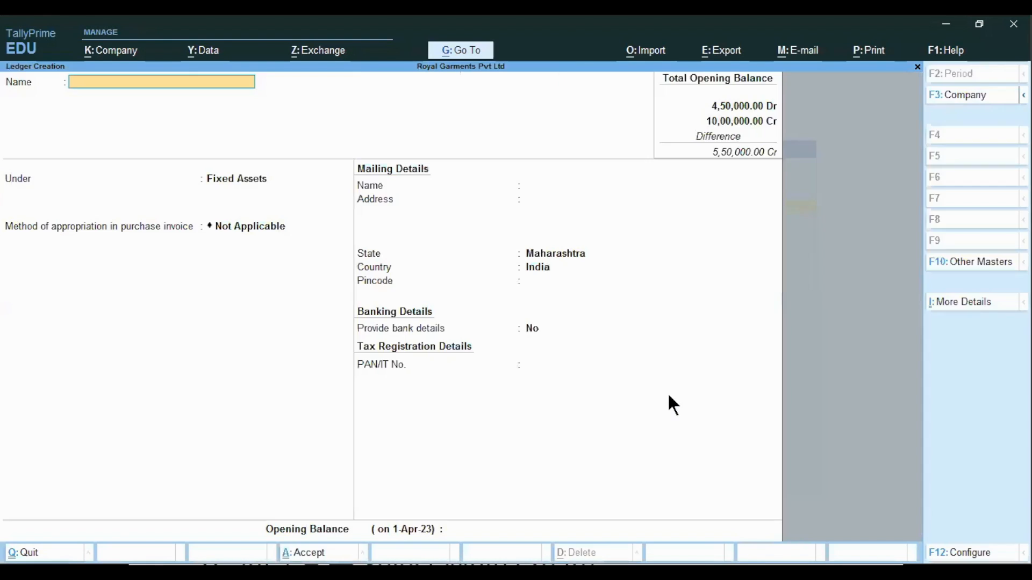
pyautogui.press('Escape')
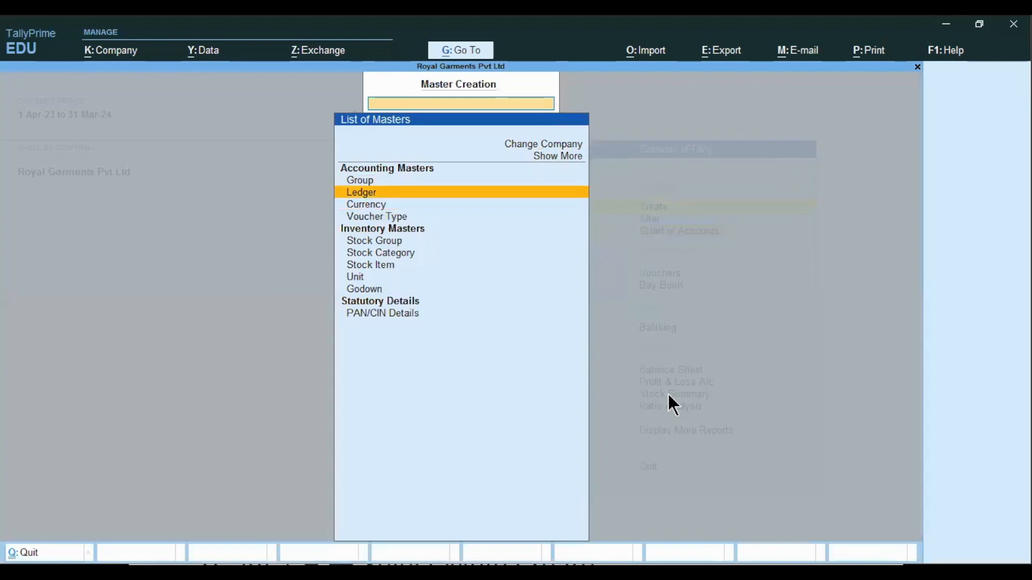
pyautogui.press('Escape')
# Open Multi Create for ledgers from the Chart of Accounts ledger list, keeping Under Group as All Items
pyautogui.press('Down')
pyautogui.press('Down')
pyautogui.press('Return')
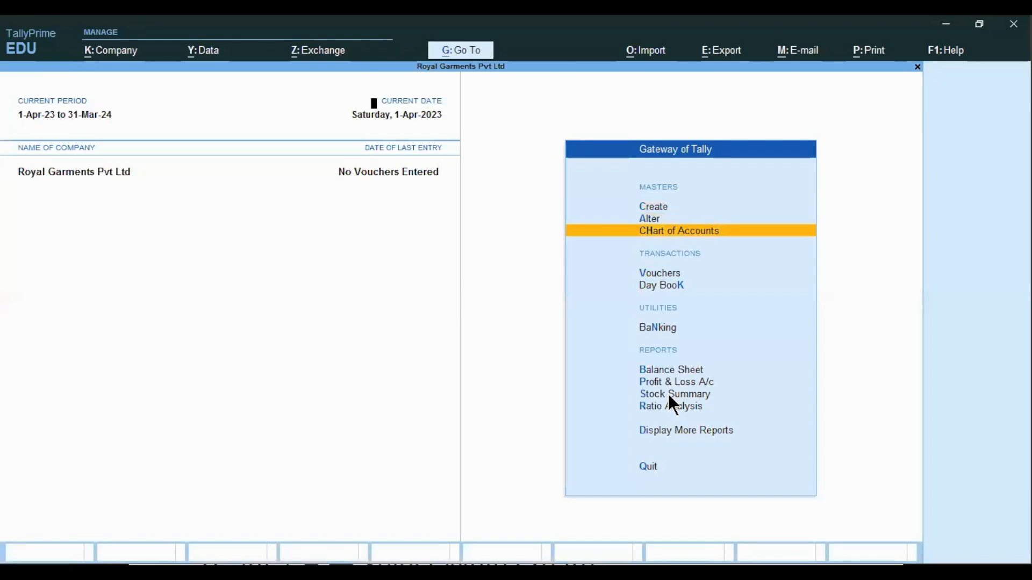
pyautogui.press('Return')
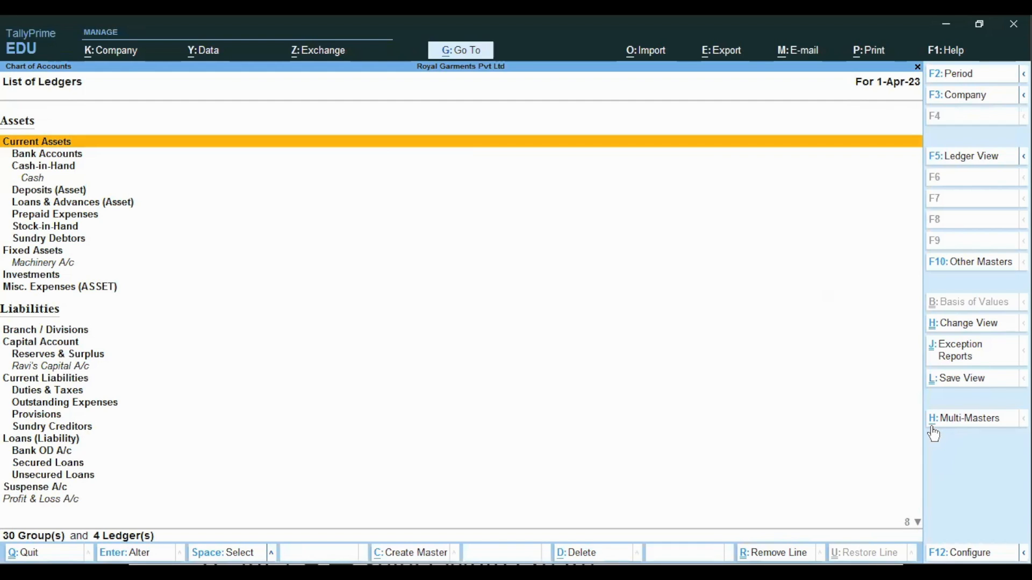
pyautogui.click(966, 426)
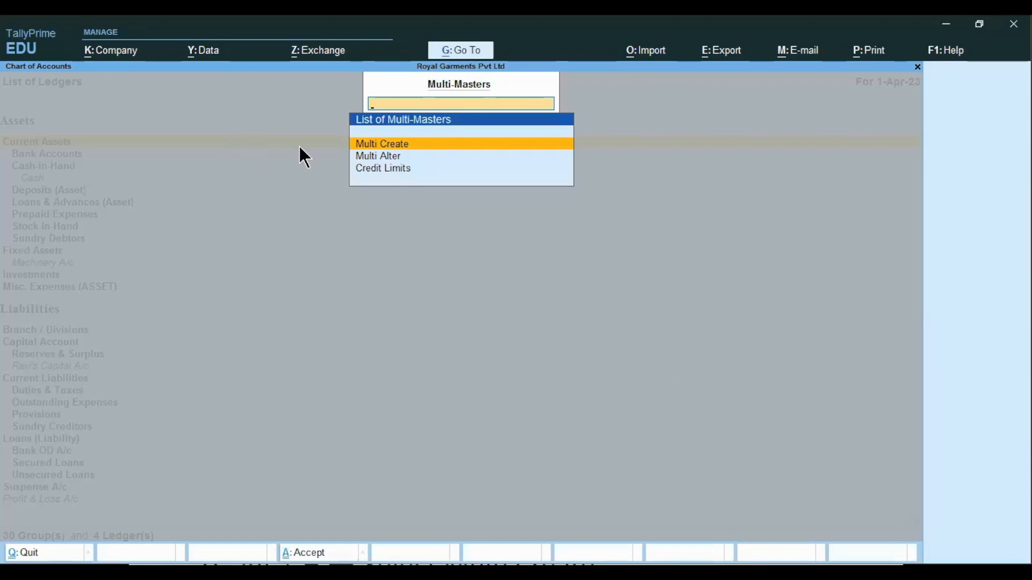
pyautogui.click(384, 146)
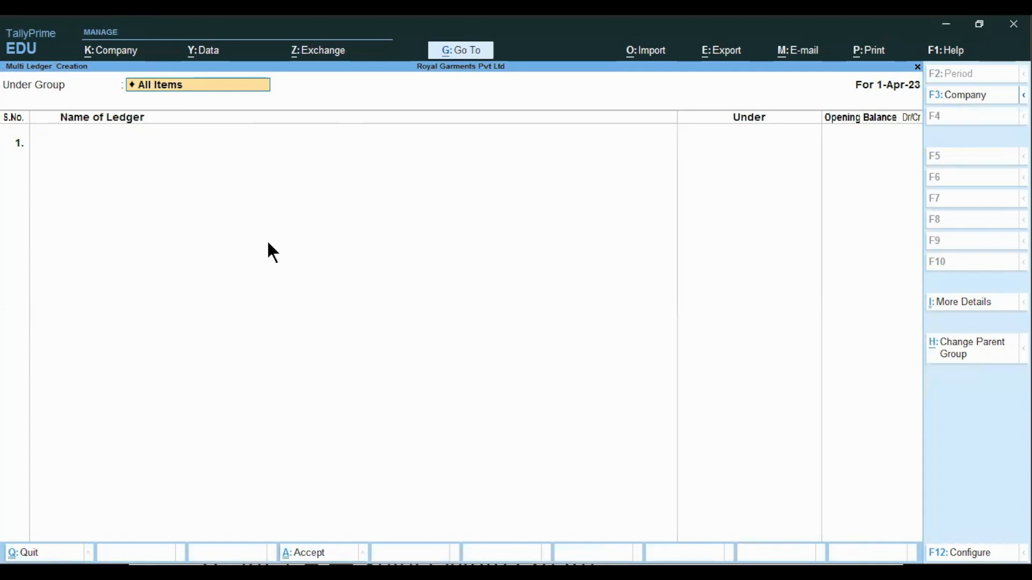
pyautogui.click(161, 85)
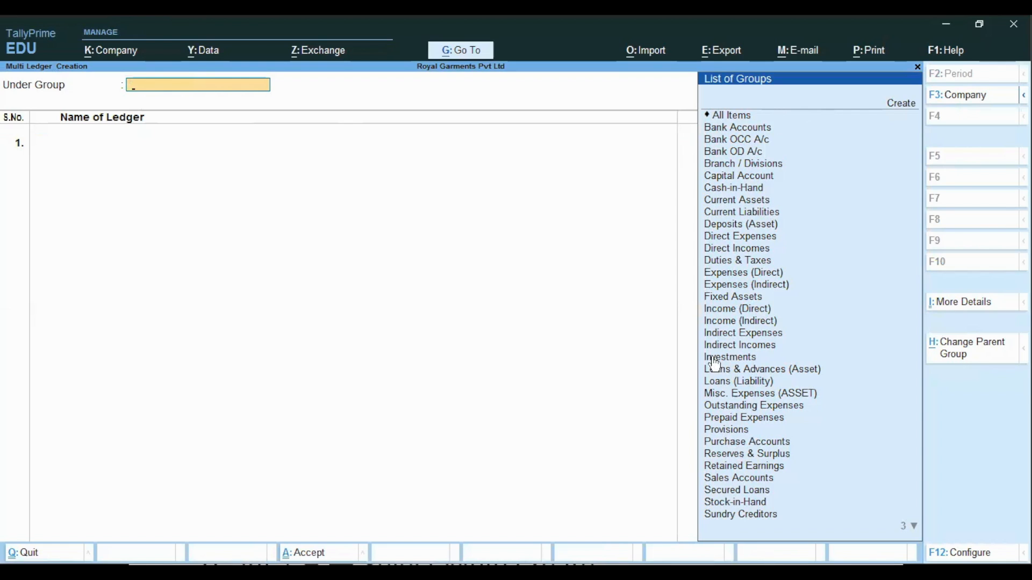
pyautogui.click(739, 117)
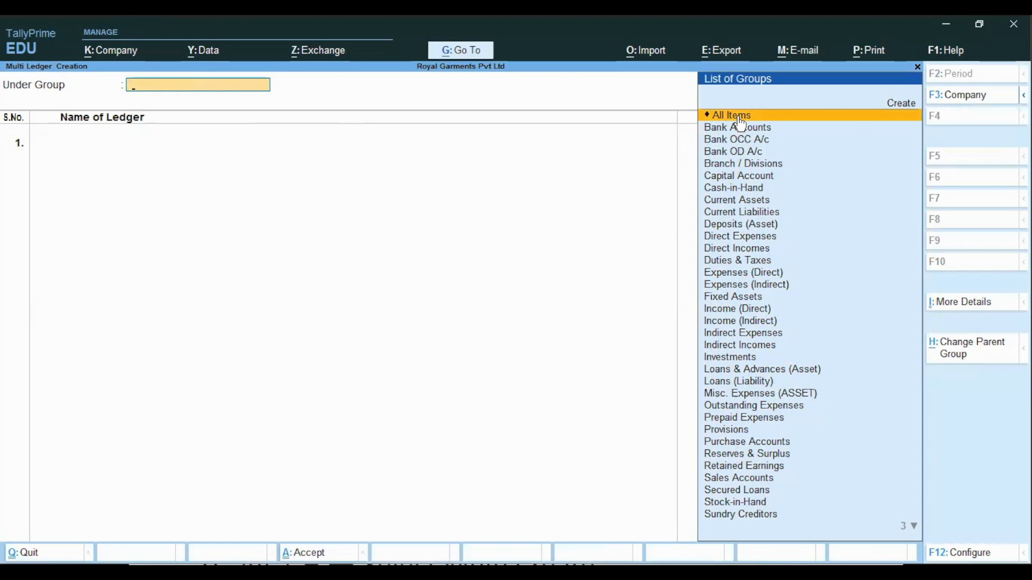
pyautogui.click(741, 117)
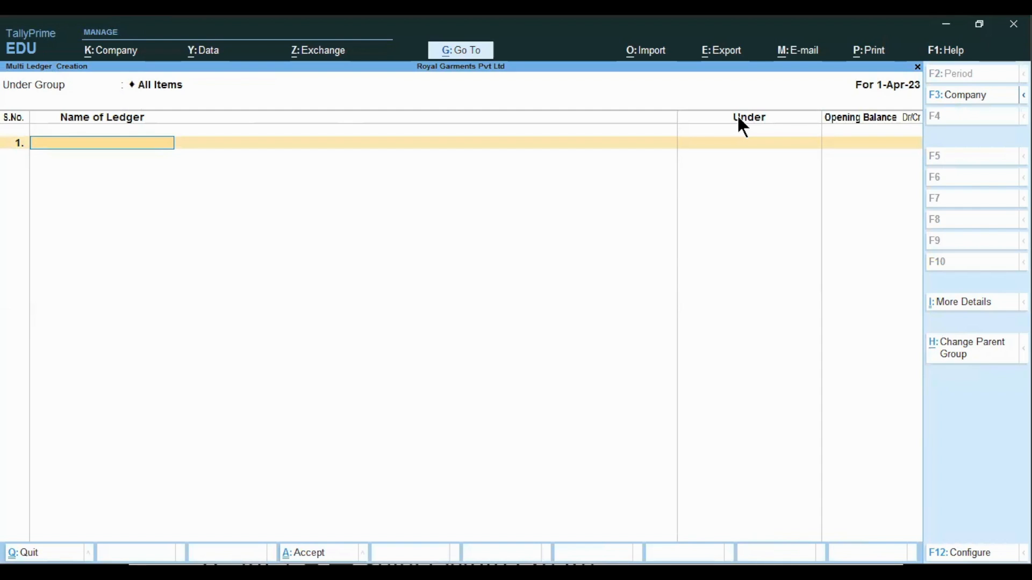
# Add the ledger Computer and Peripherals under Fixed Assets with an opening balance of 3,20,000 Dr
pyautogui.write('Computer and Pe')
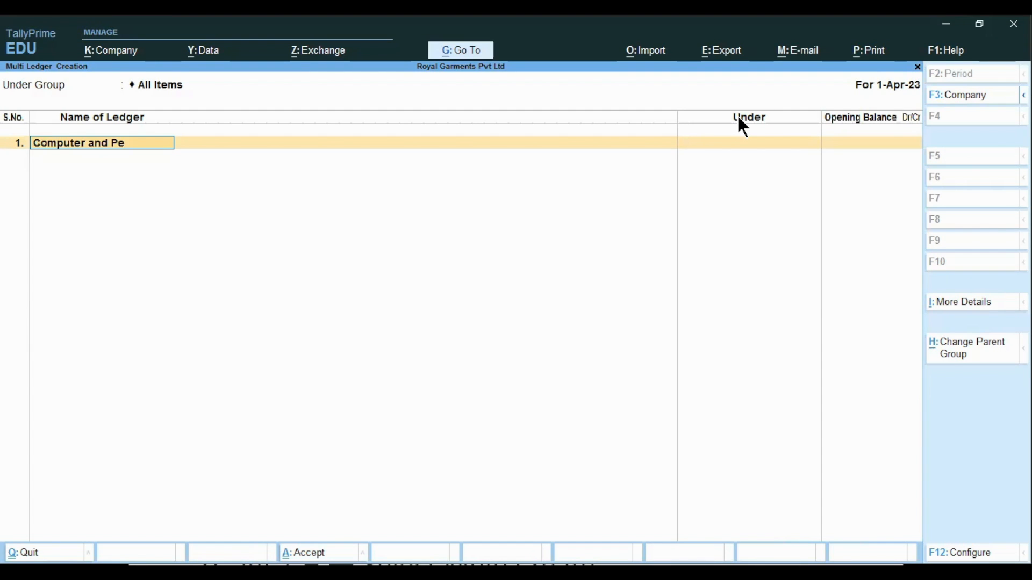
pyautogui.write('ripherals')
pyautogui.press('Return')
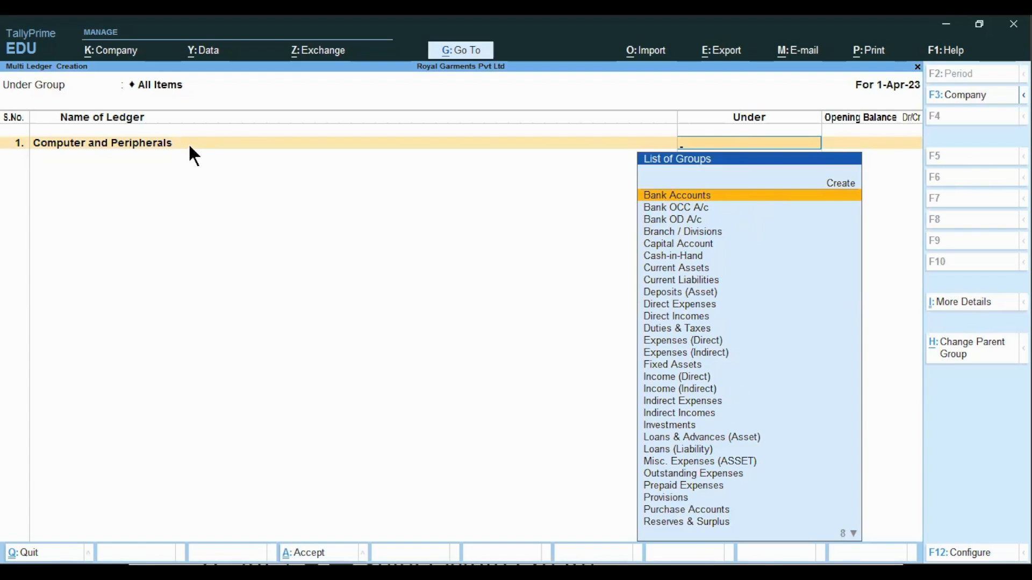
pyautogui.click(695, 368)
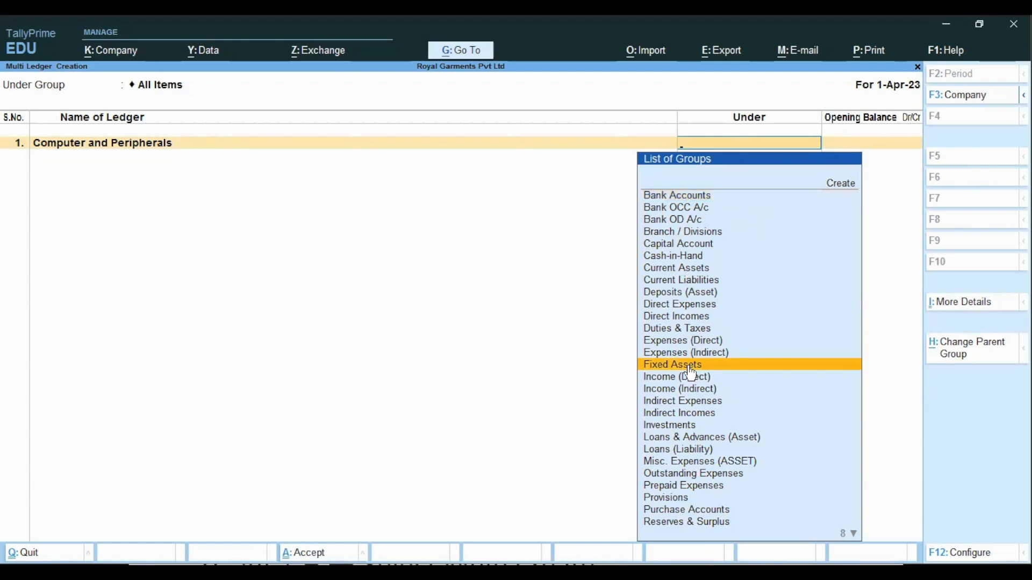
pyautogui.press('Return')
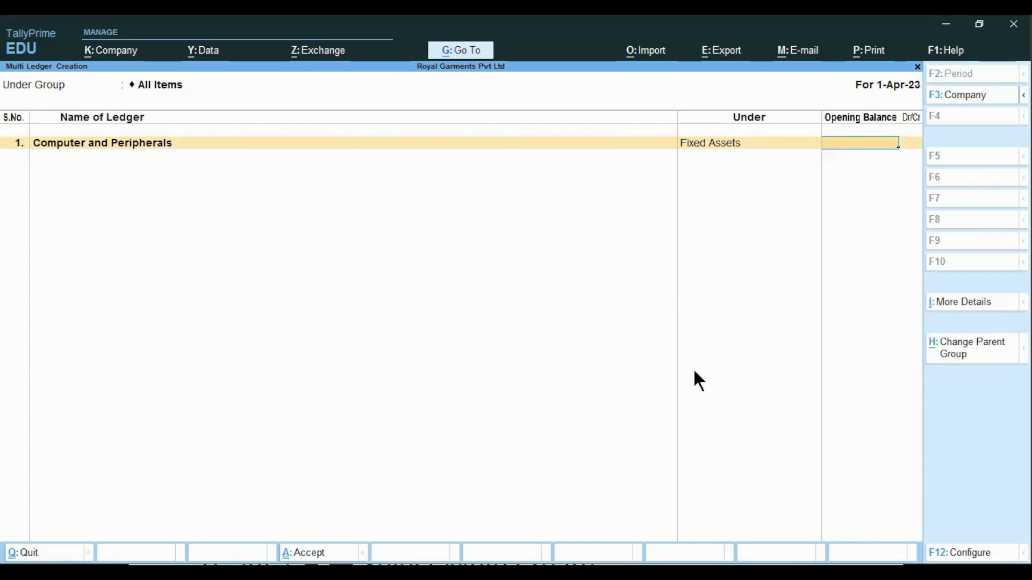
pyautogui.write('3,20,00')
pyautogui.write('000')
pyautogui.press('Return')
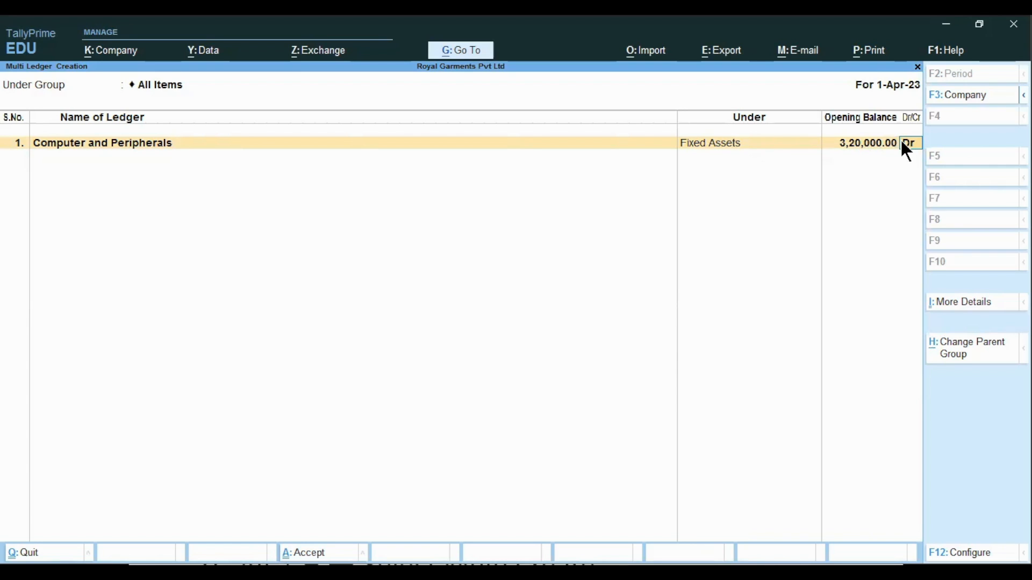
pyautogui.press('Return')
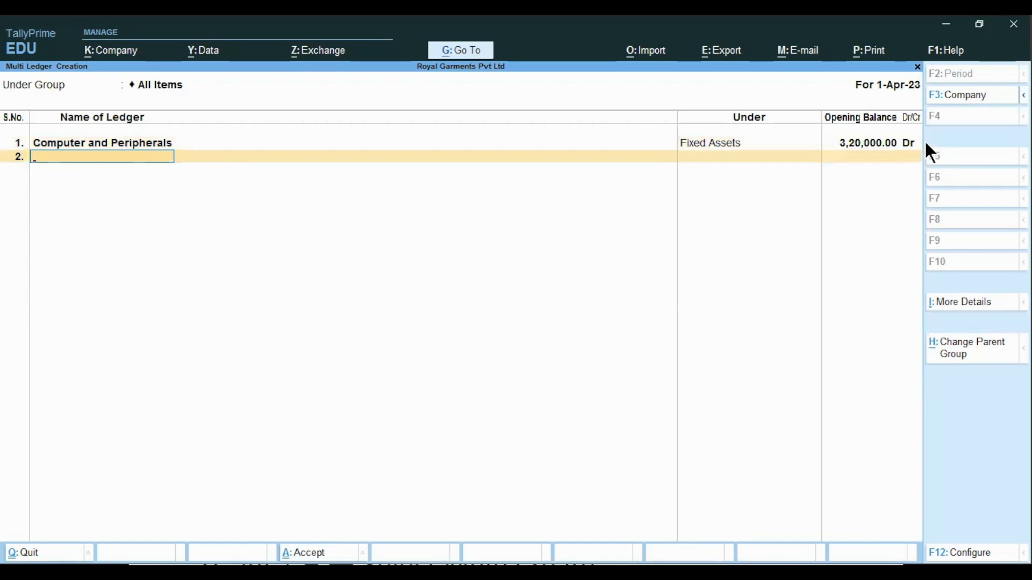
# Add the ledger Land & Building under Fixed Assets with an opening balance of 5,00,000 Dr
pyautogui.write('Land & Building')
pyautogui.press('Return')
pyautogui.write('f')
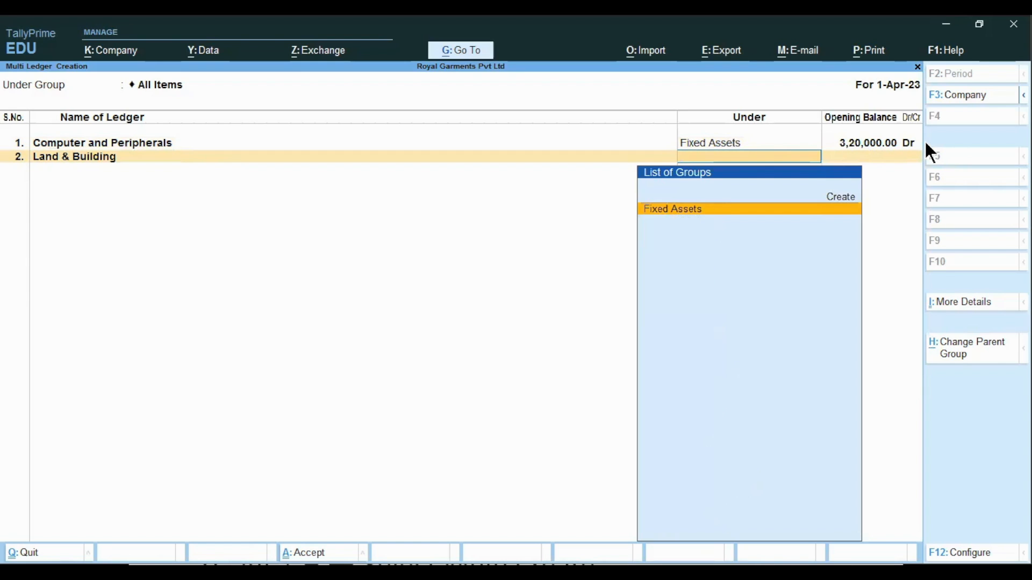
pyautogui.press('Return')
pyautogui.write('5,00,000')
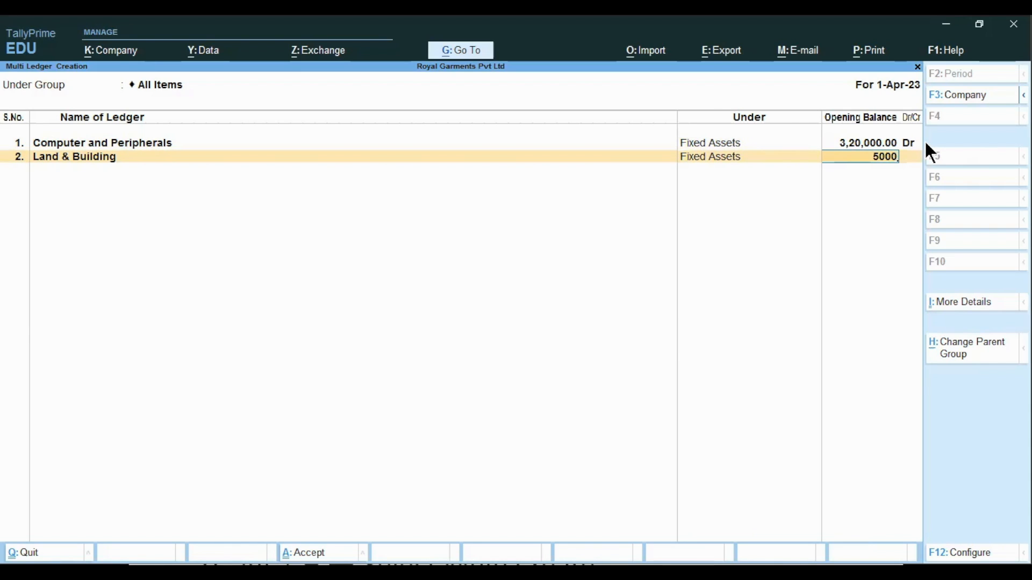
pyautogui.press('Return')
pyautogui.press('Return')
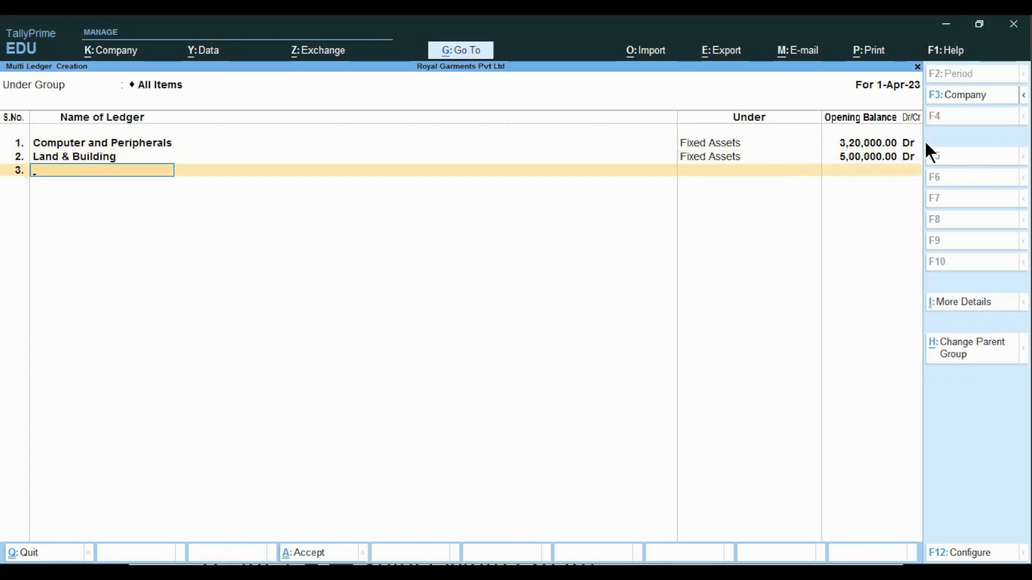
# Add the ledger Investment in IDBI under Investments with an opening balance of 3,50,000 Dr
pyautogui.write('Investment in IDBI')
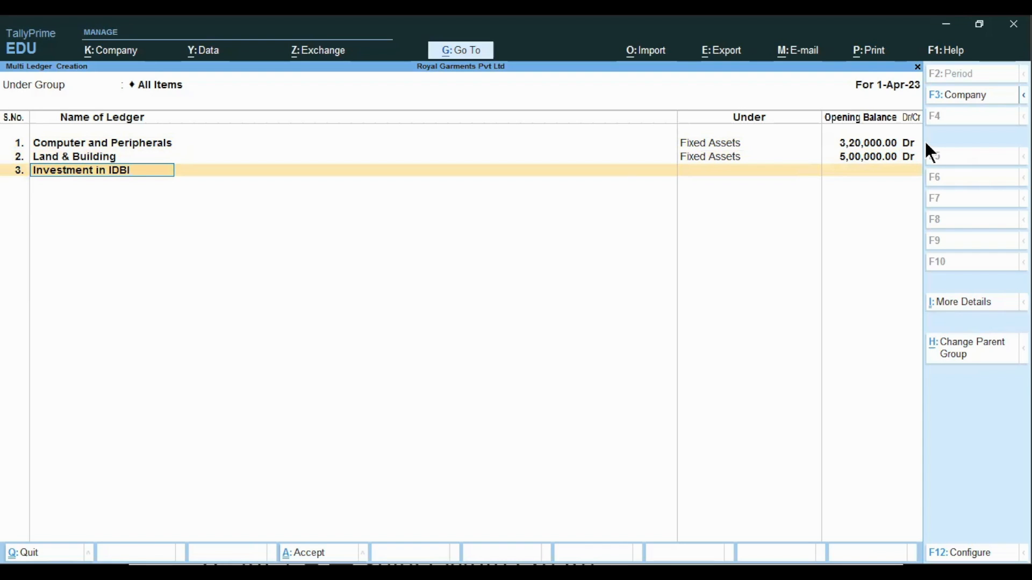
pyautogui.press('Return')
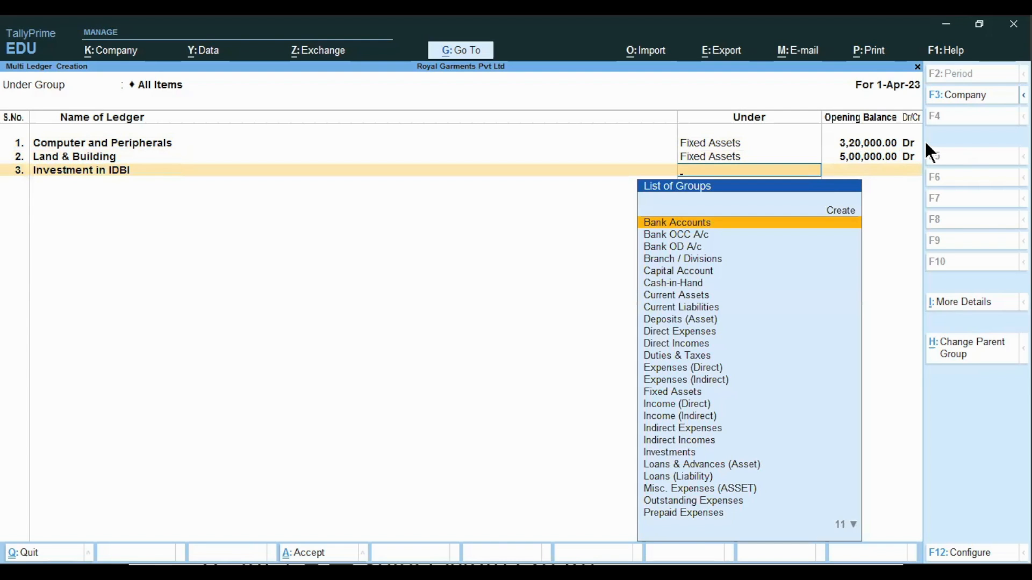
pyautogui.write('Inv')
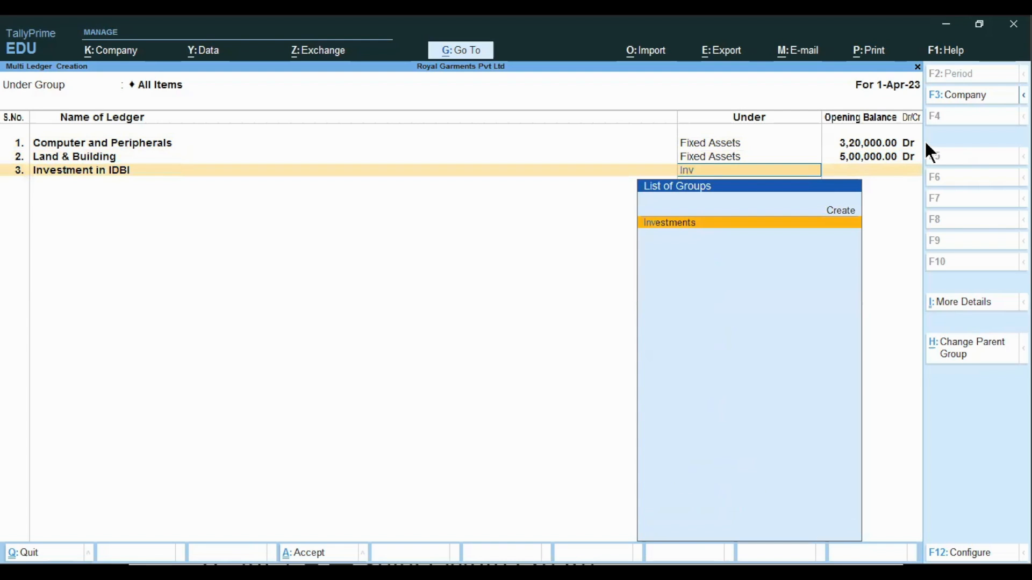
pyautogui.press('Return')
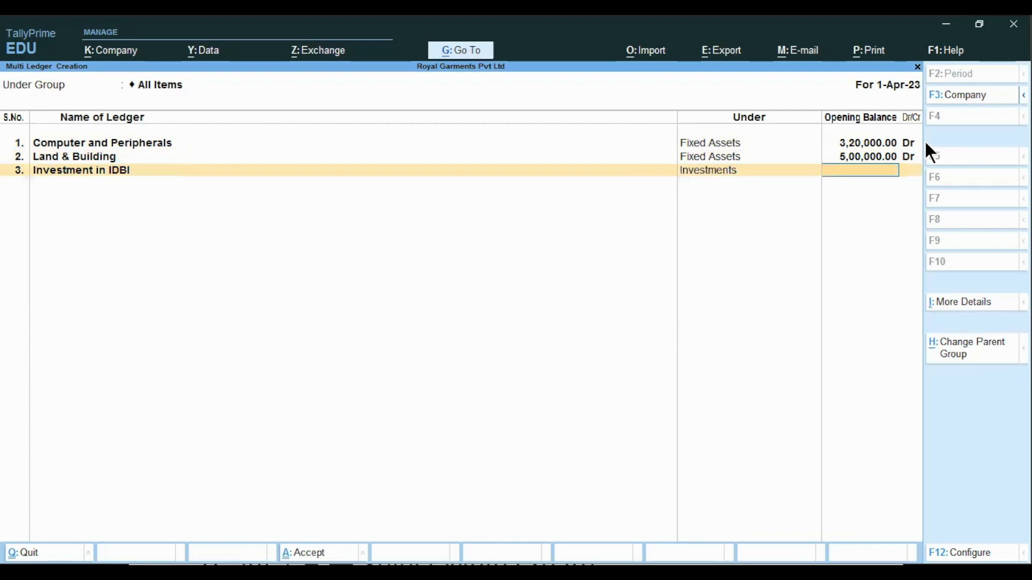
pyautogui.write('3,50,')
pyautogui.write('0000')
pyautogui.press('Return')
# Add the ledger Loan From ICICI under Secured Loans with an opening balance of 4,80,000 Cr
pyautogui.press('Return')
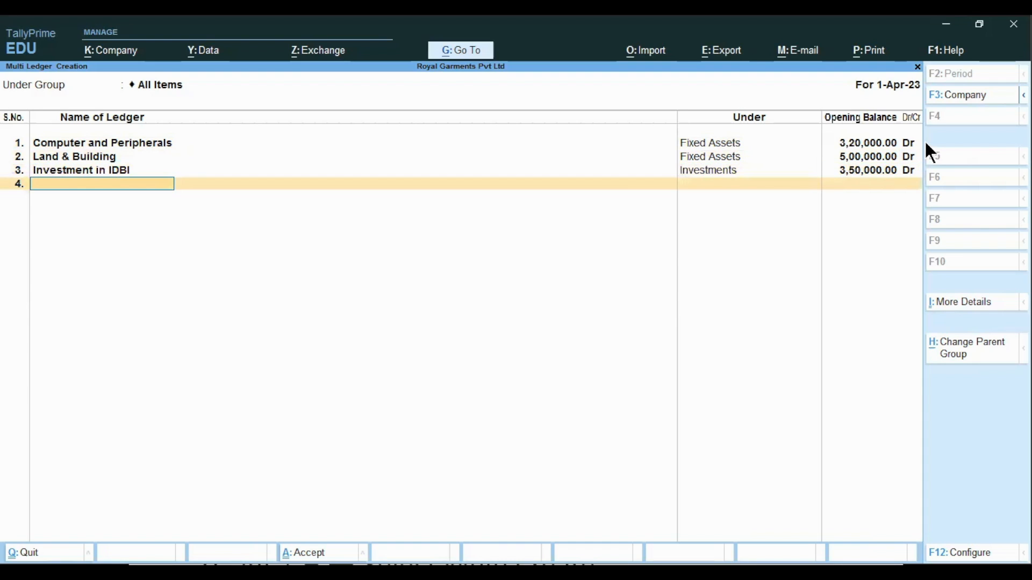
pyautogui.write('Loan From ICICI')
pyautogui.press('Return')
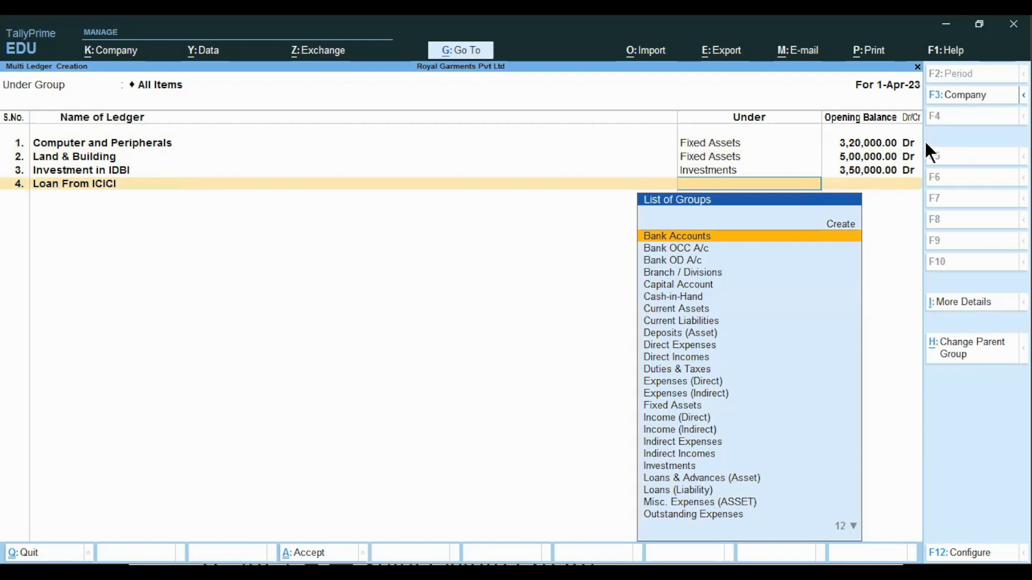
pyautogui.press('Down')
pyautogui.press('Down')
pyautogui.press('Down')
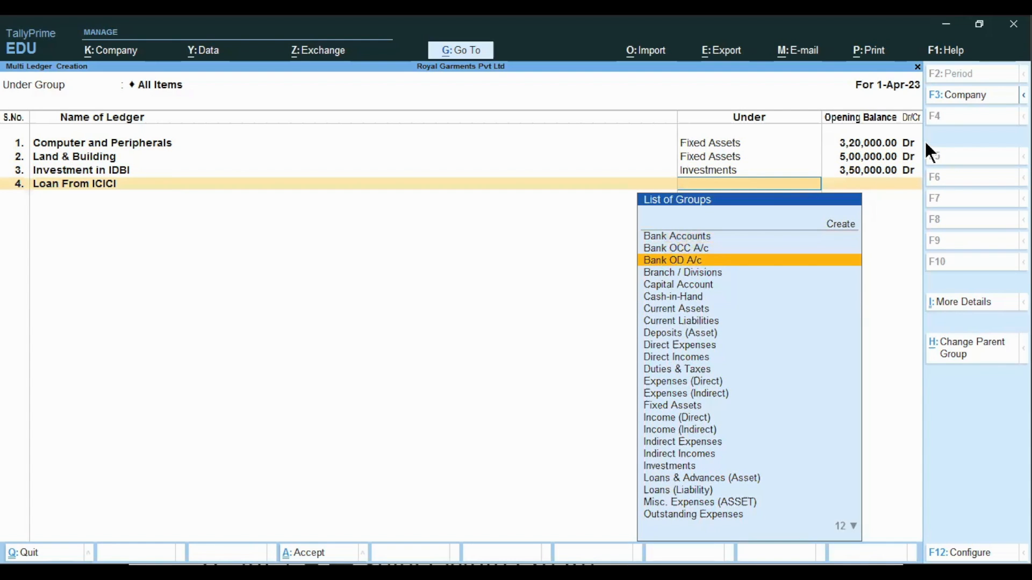
pyautogui.press('Down')
pyautogui.press('Down')
pyautogui.press('Down')
pyautogui.press('Down')
pyautogui.press('Down')
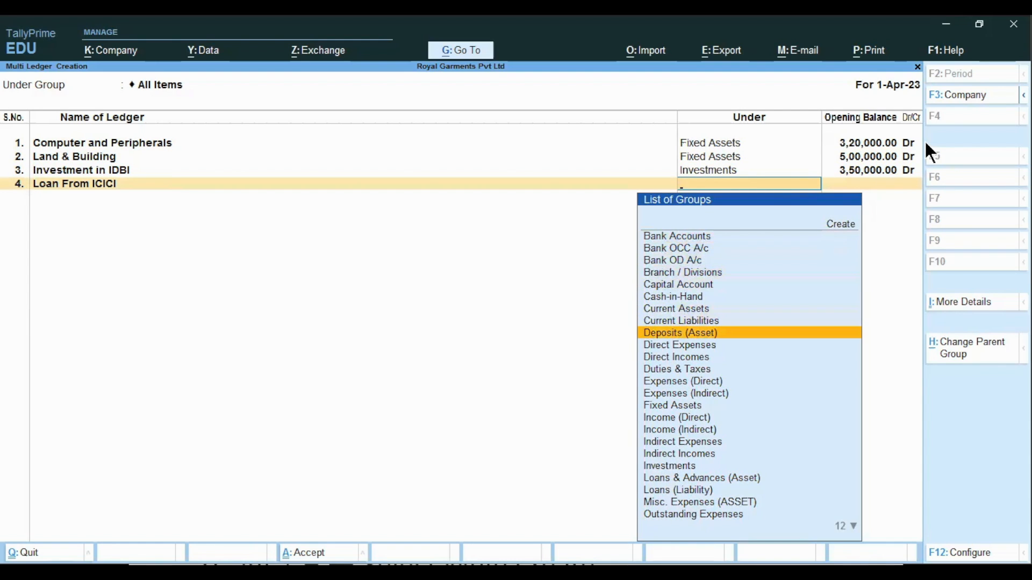
pyautogui.press('Down')
pyautogui.press('Down')
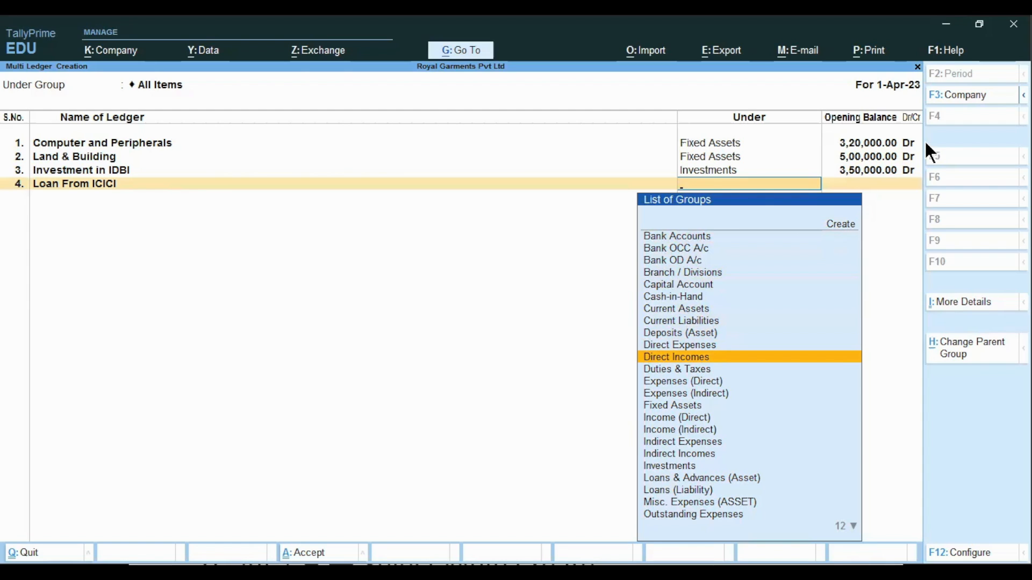
pyautogui.press('Down')
pyautogui.press('Down')
pyautogui.press('Down')
pyautogui.press('Down')
pyautogui.press('Down')
pyautogui.press('Down')
pyautogui.press('Down')
pyautogui.press('Down')
pyautogui.press('Down')
pyautogui.press('Down')
pyautogui.press('Down')
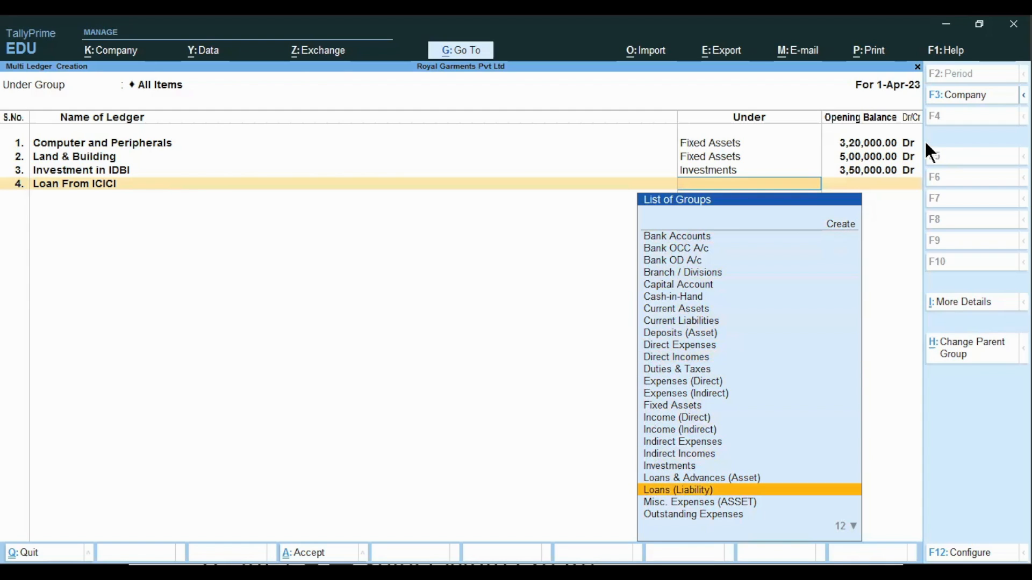
pyautogui.press('Return')
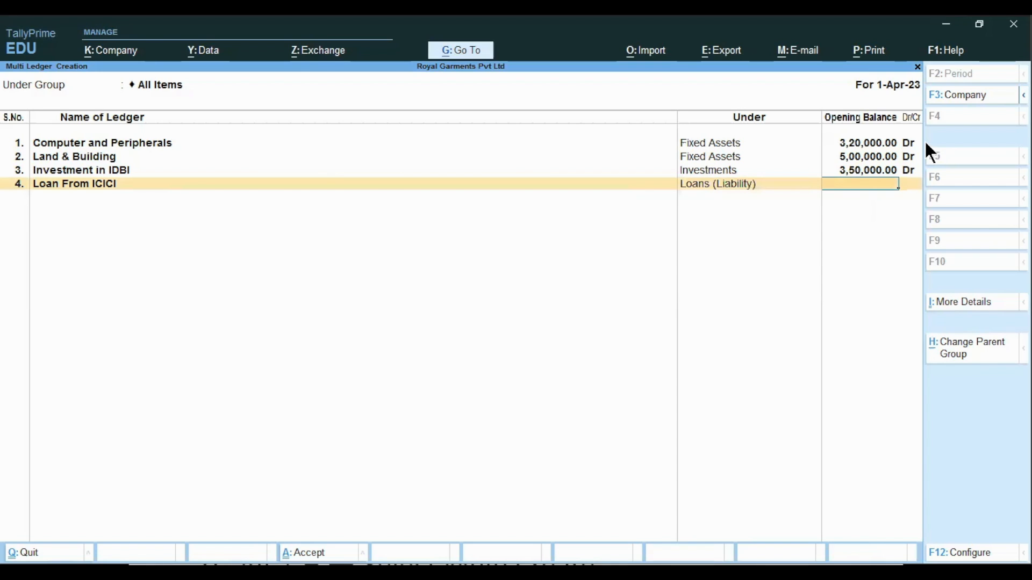
pyautogui.press('BackSpace')
pyautogui.write('Se')
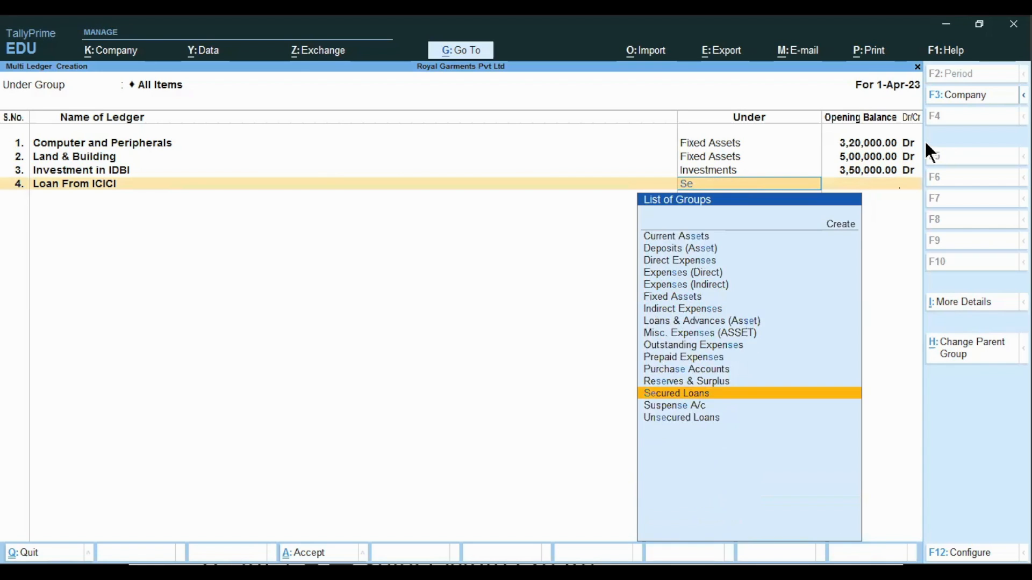
pyautogui.write('c')
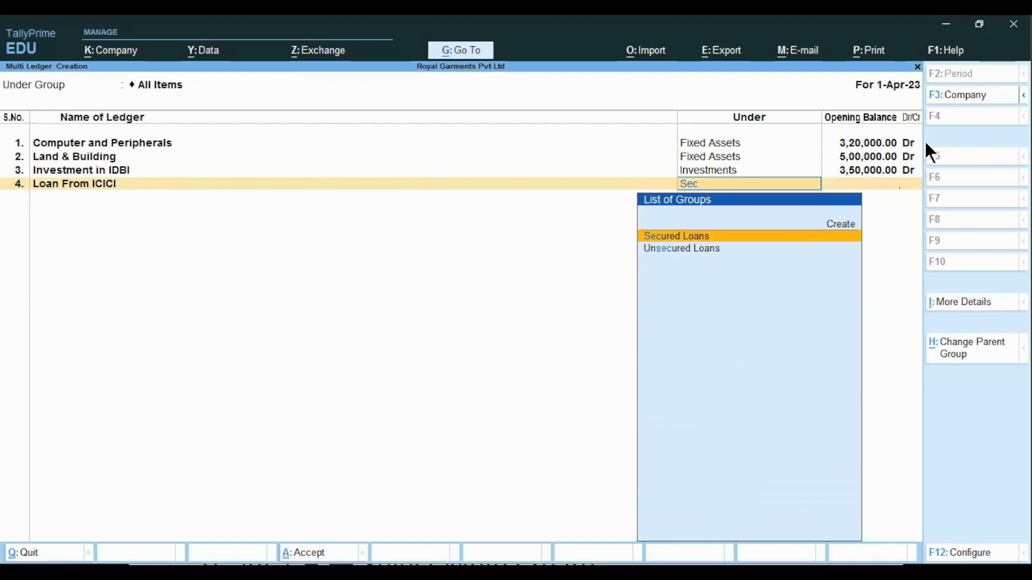
pyautogui.press('Return')
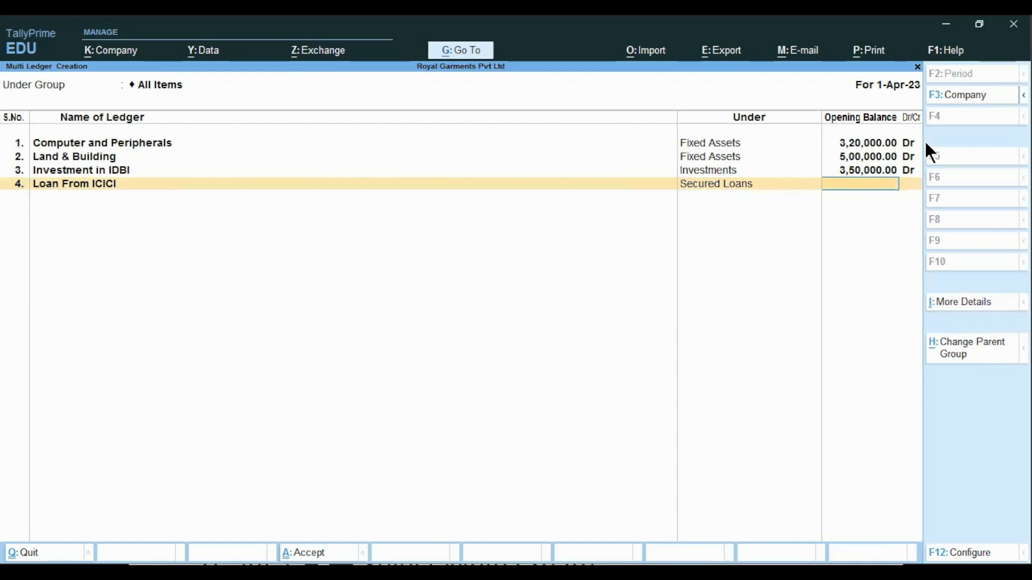
pyautogui.write('480000')
pyautogui.press('Return')
pyautogui.press('Return')
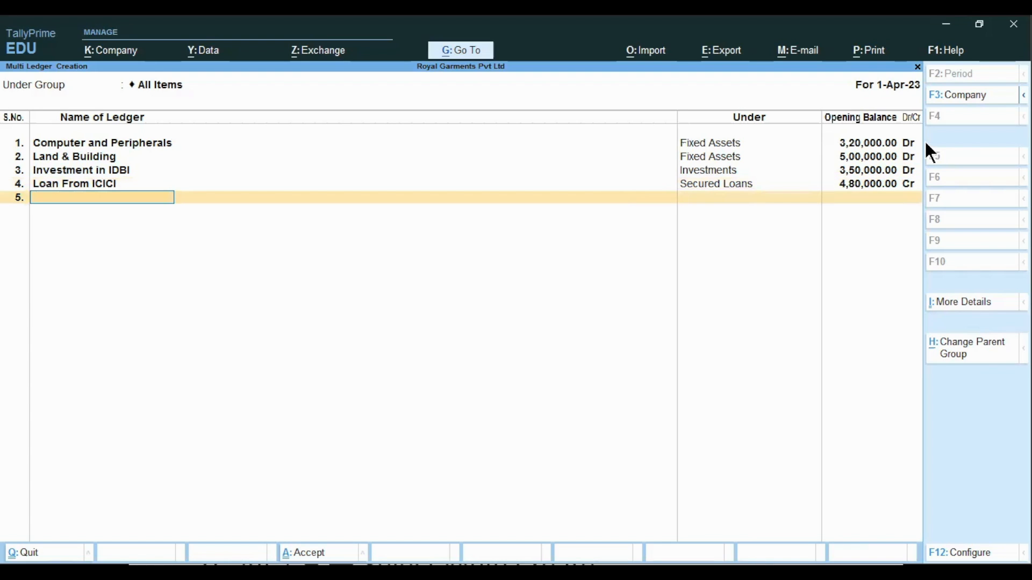
# Add the ledger Outstanding Salary under Outstanding Expenses with an opening balance of 35,000 Cr
pyautogui.write('Outstanding Slalary')
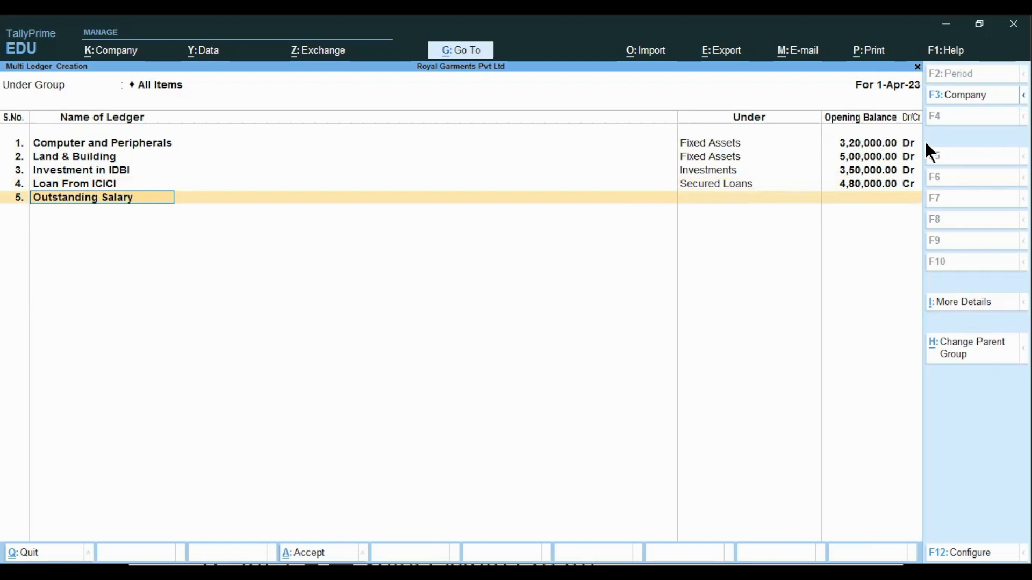
pyautogui.press('Return')
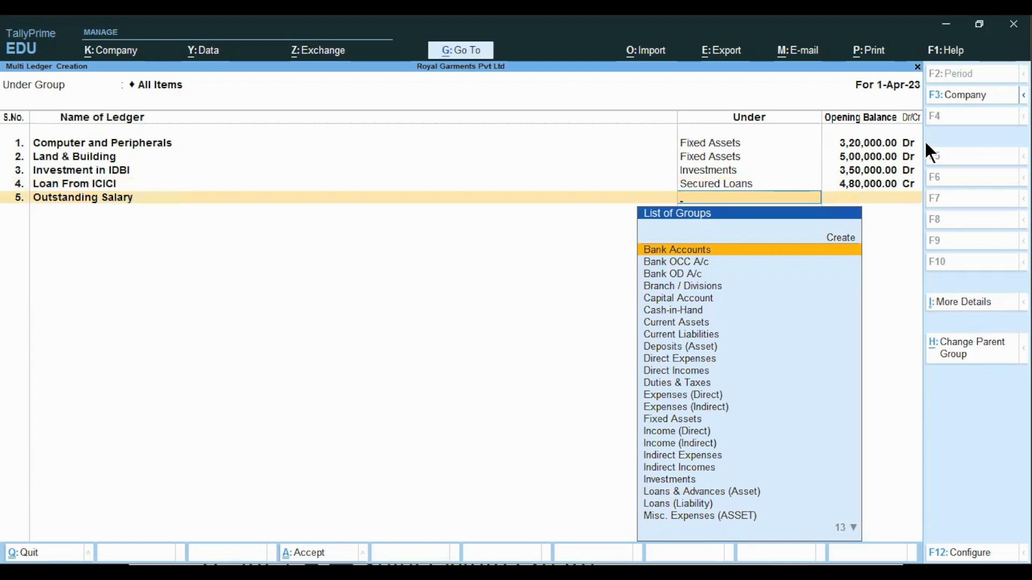
pyautogui.write('O')
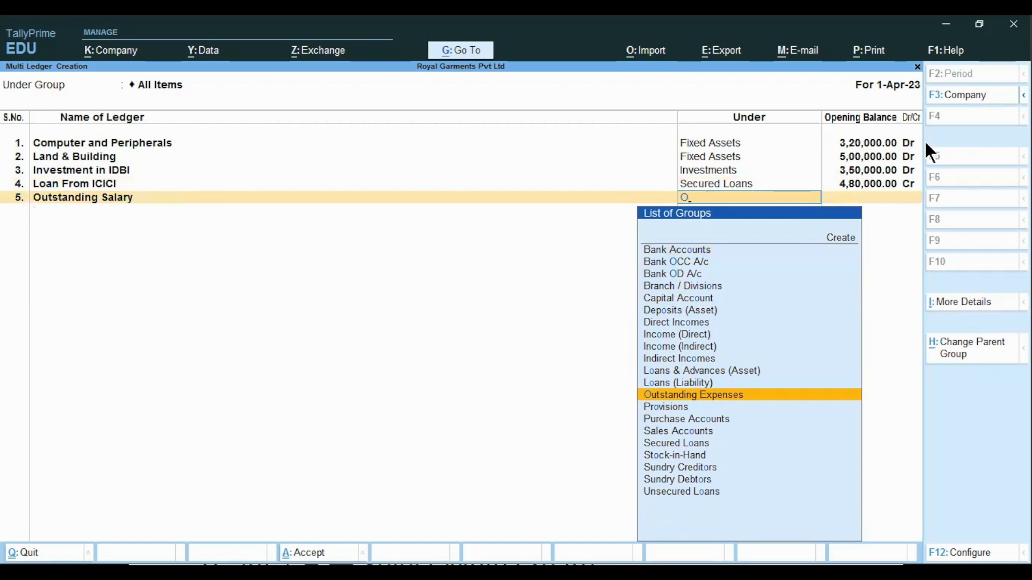
pyautogui.click(714, 399)
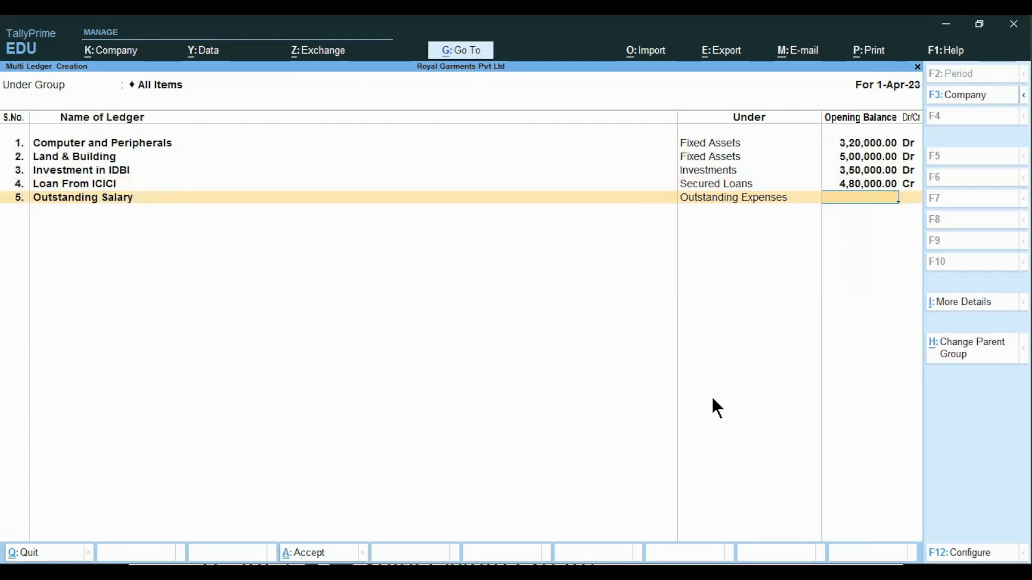
pyautogui.write('35000')
pyautogui.press('Return')
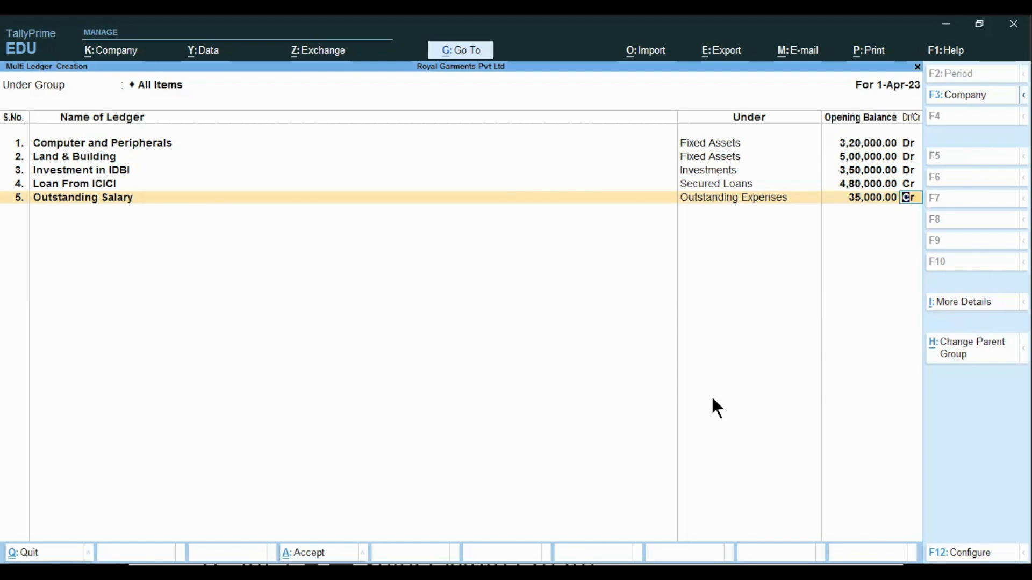
pyautogui.press('Return')
# Add the ledger Prepaid Rent under Prepaid Expenses with an opening balance of 50,000 Dr
pyautogui.write('Prep')
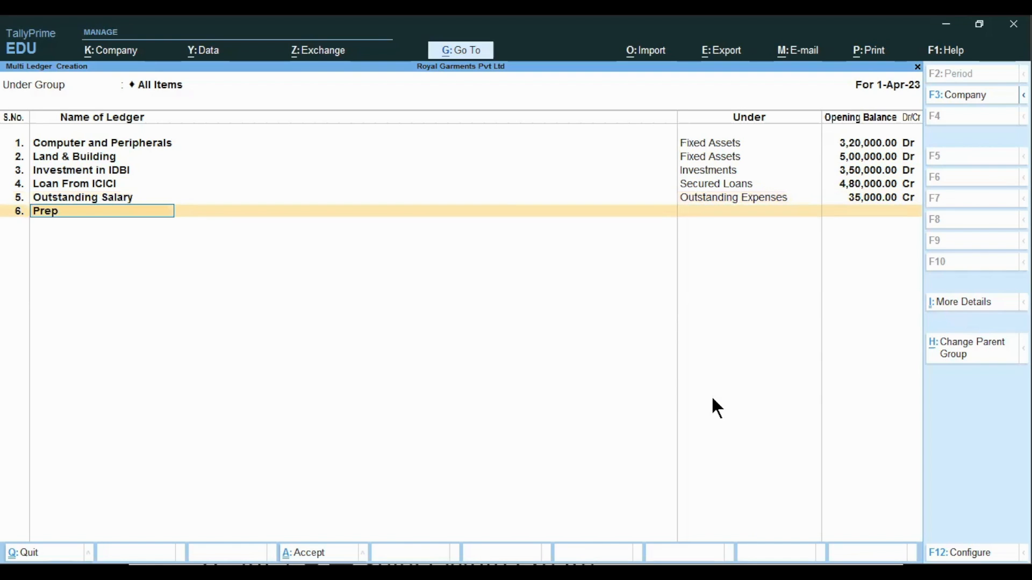
pyautogui.write('aid Rent')
pyautogui.press('Return')
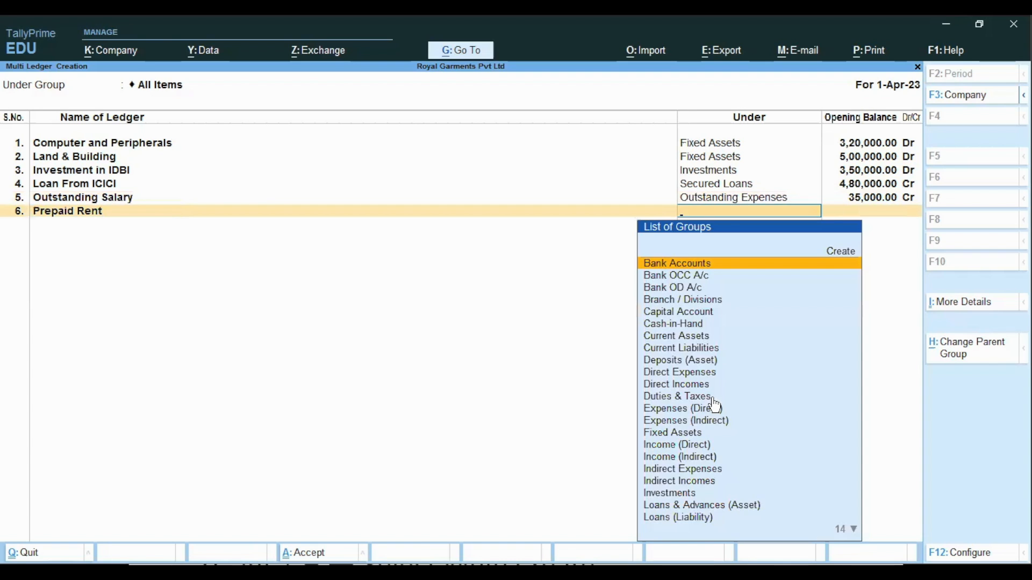
pyautogui.write('Pre')
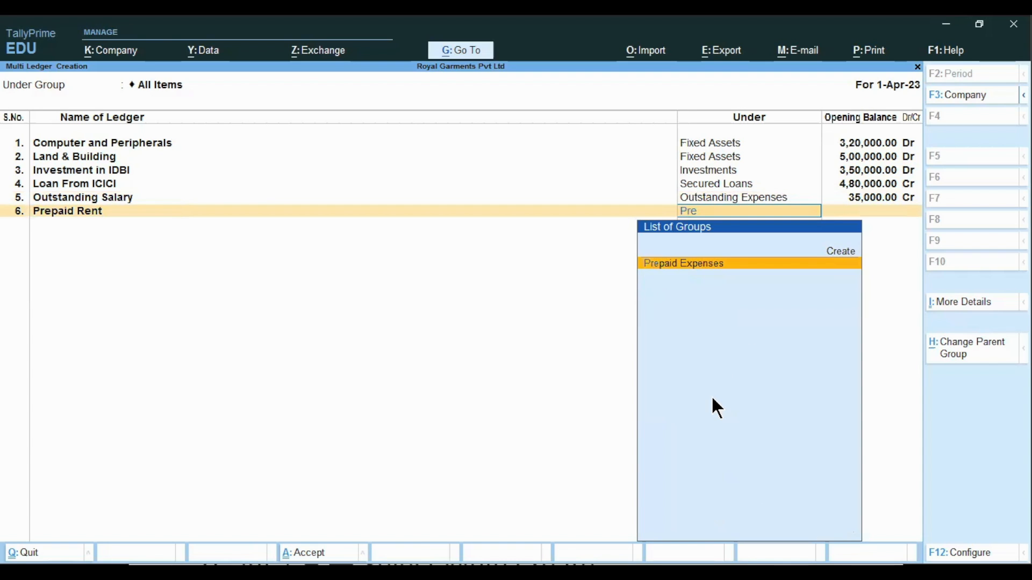
pyautogui.press('Return')
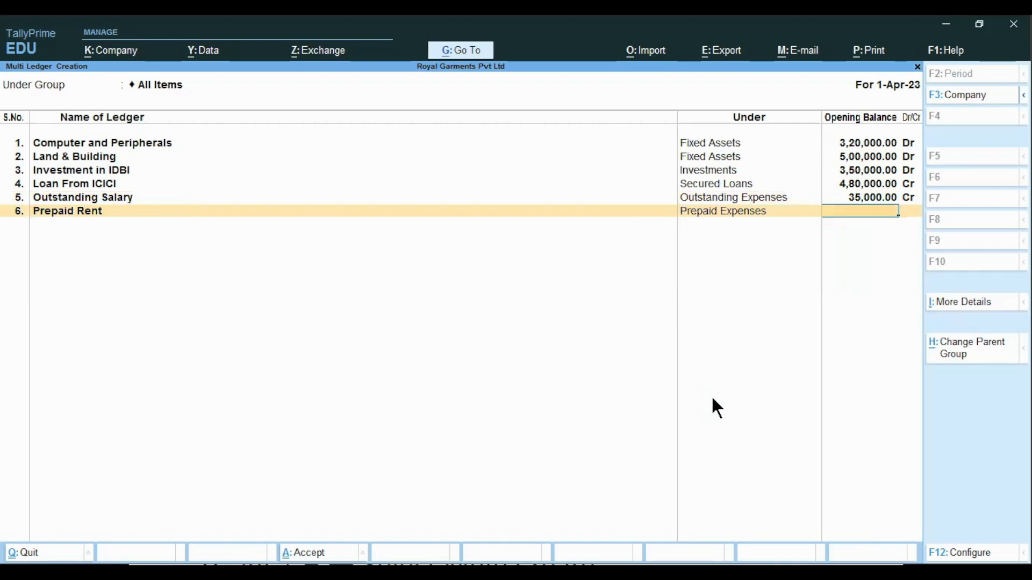
pyautogui.write('500000')
pyautogui.press('BackSpace')
pyautogui.press('Return')
pyautogui.press('Return')
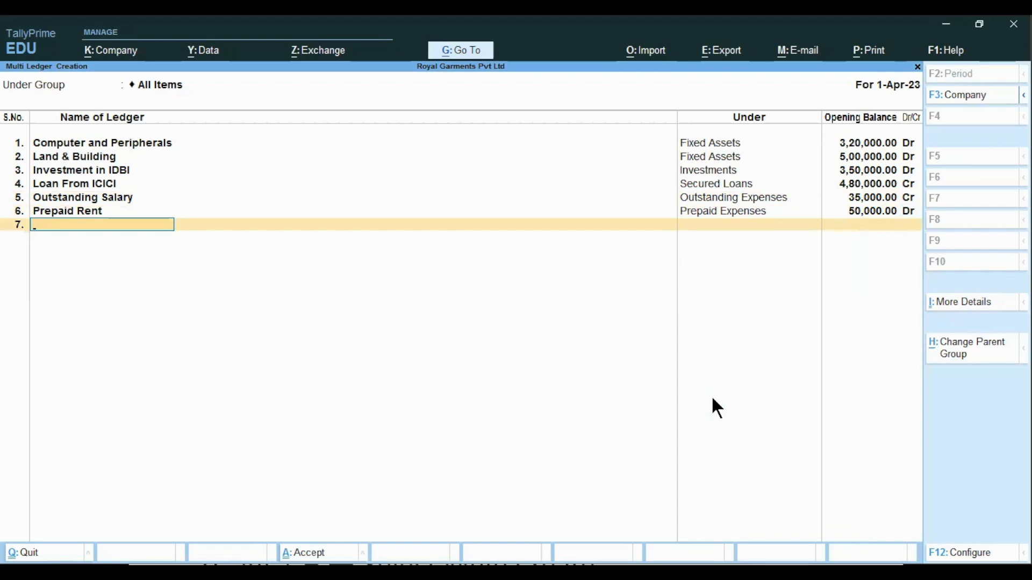
# Add the ledger Loan From Director under Unsecured Loans with 38,00,000 Cr opening balance, then accept the multi-ledger list
pyautogui.write('Loan From Director')
pyautogui.press('Return')
pyautogui.write('uns')
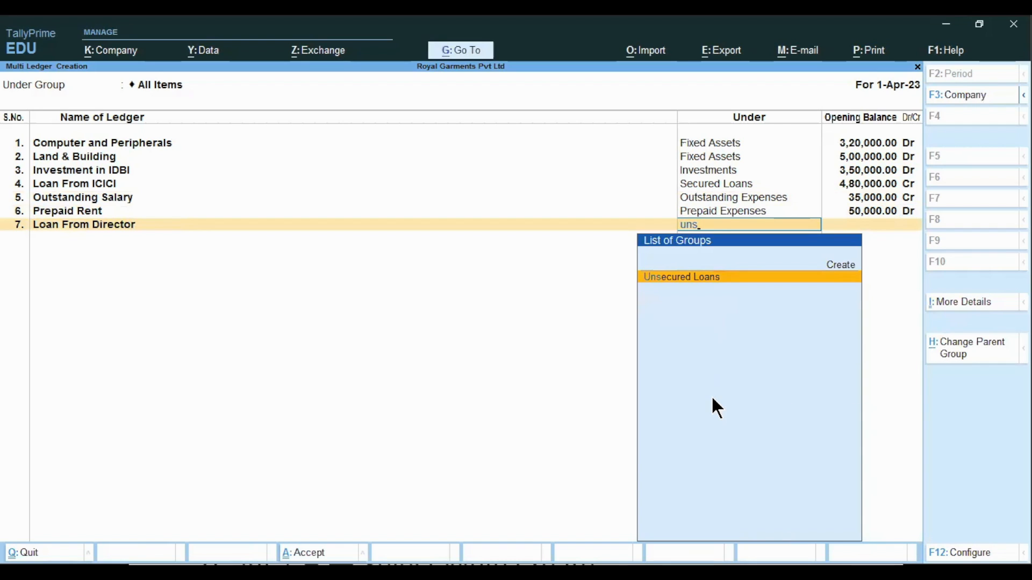
pyautogui.press('Return')
pyautogui.write('35')
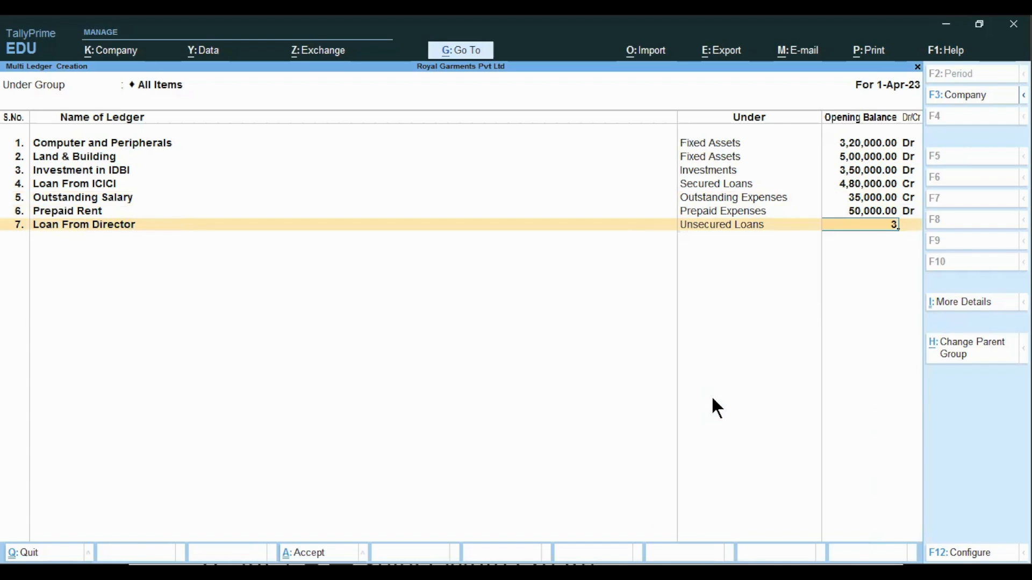
pyautogui.press('BackSpace')
pyautogui.write('800000')
pyautogui.press('Return')
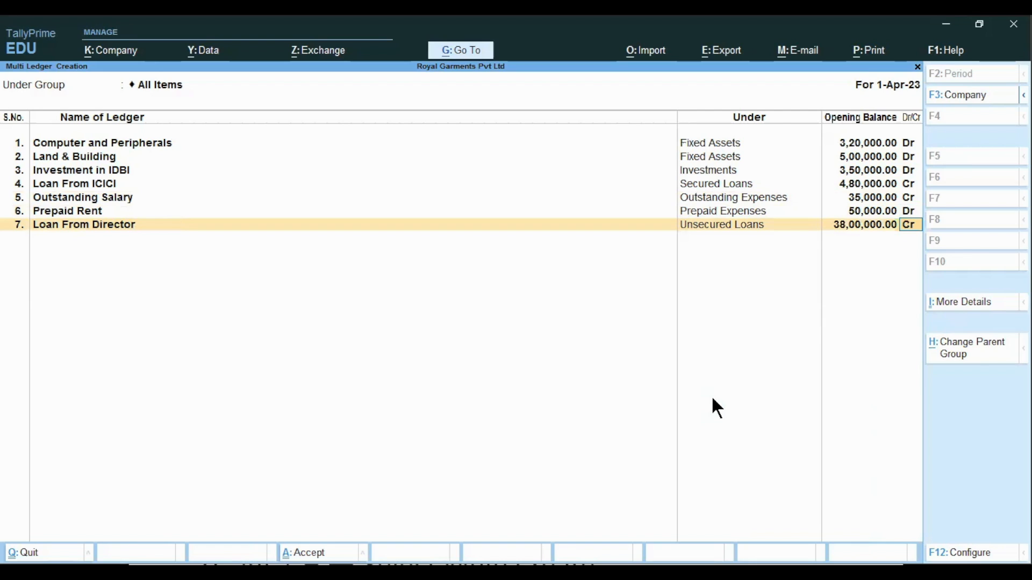
pyautogui.press('Return')
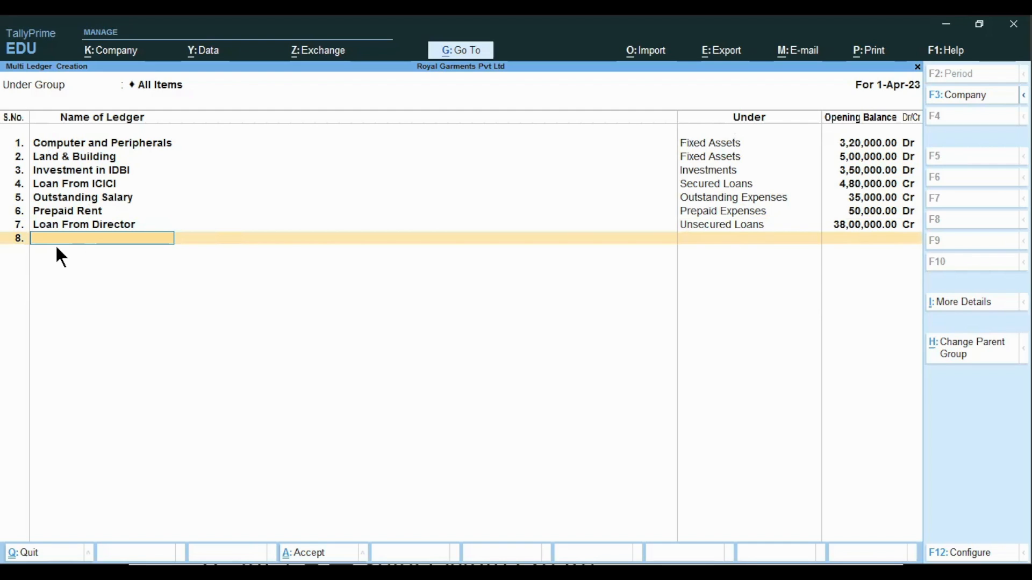
pyautogui.press('Return')
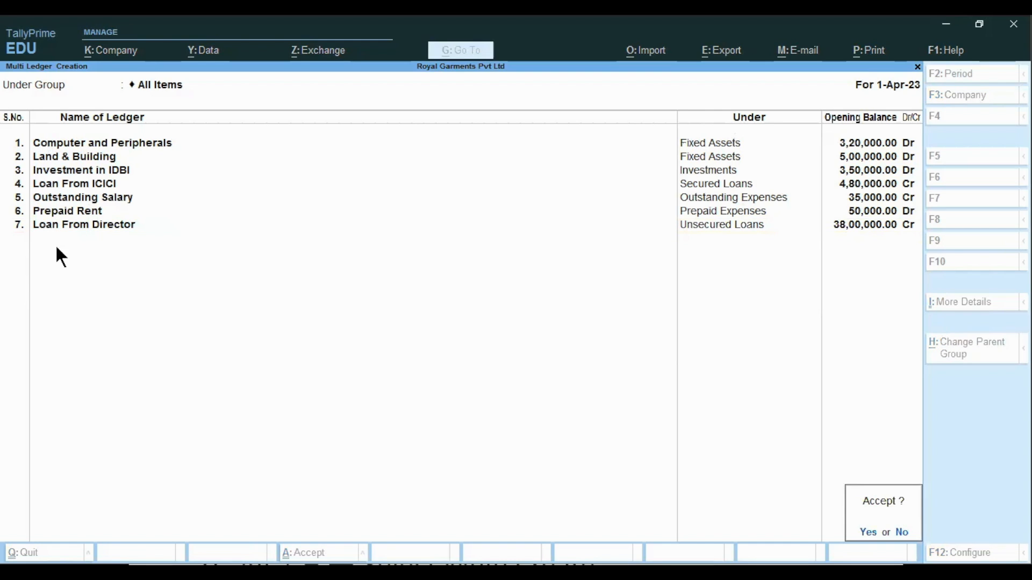
pyautogui.press('y')
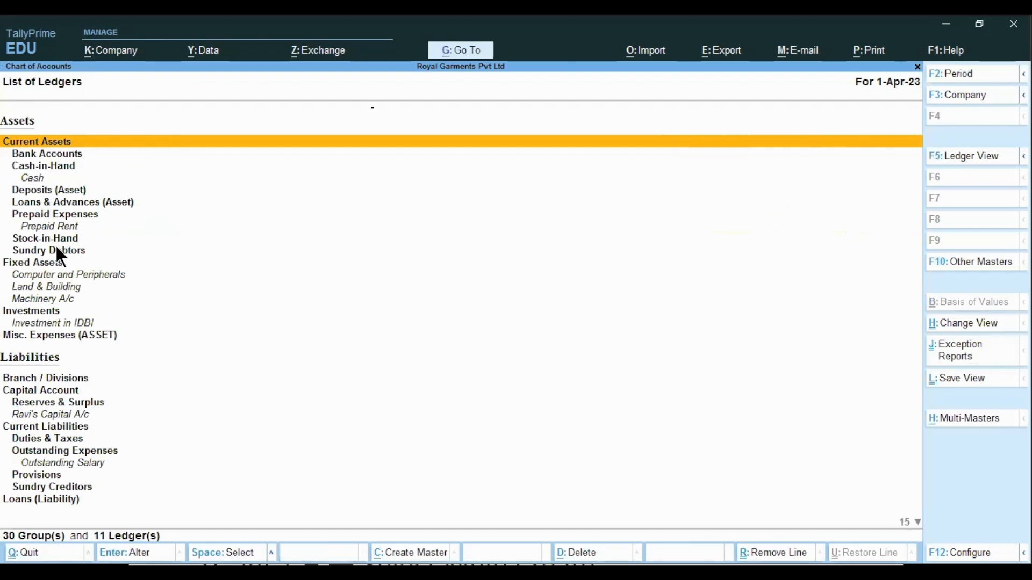
pyautogui.press('Escape')
pyautogui.press('Escape')
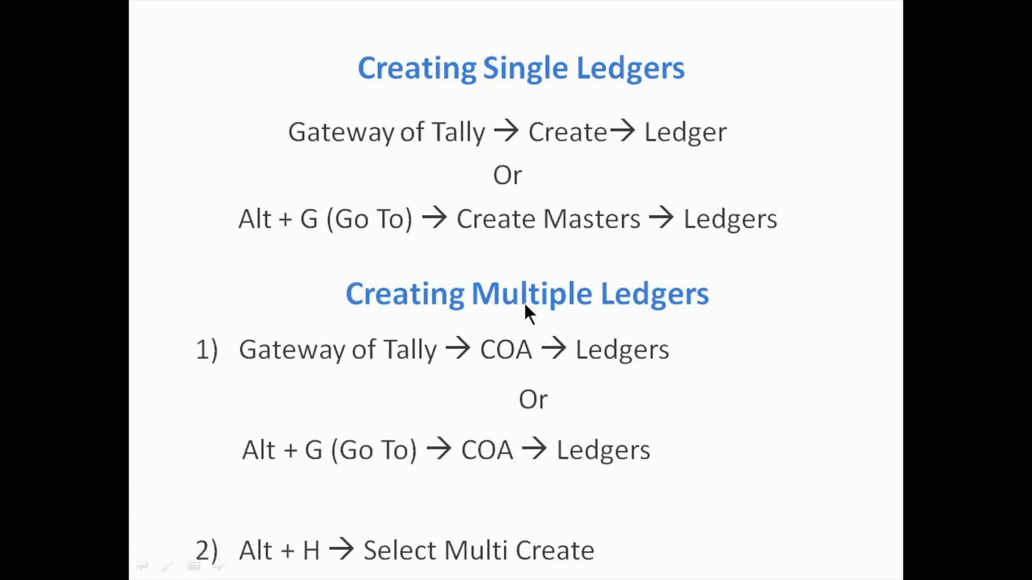
pyautogui.click(752, 286)
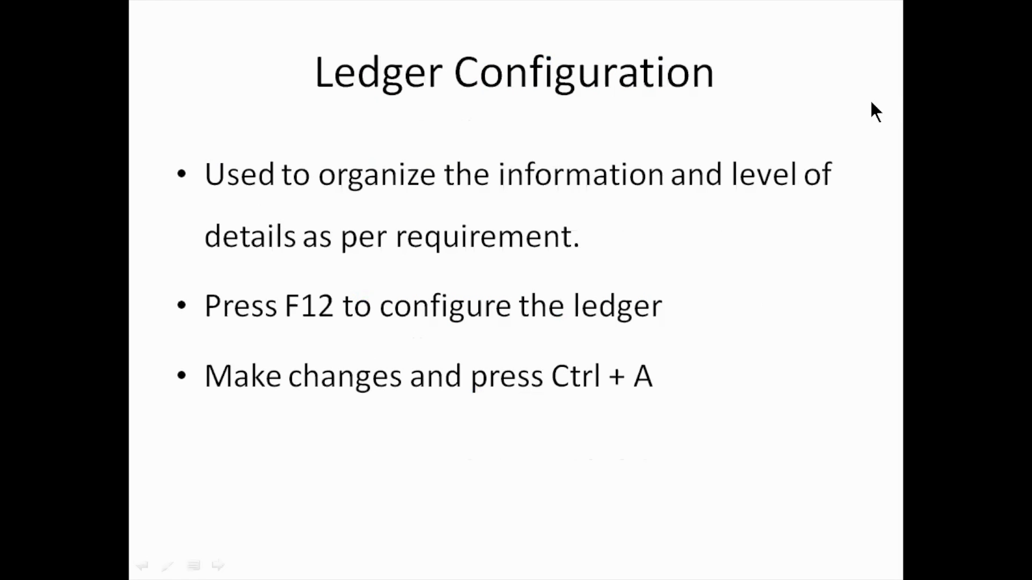
pyautogui.hotkey('alt', 'Tab')
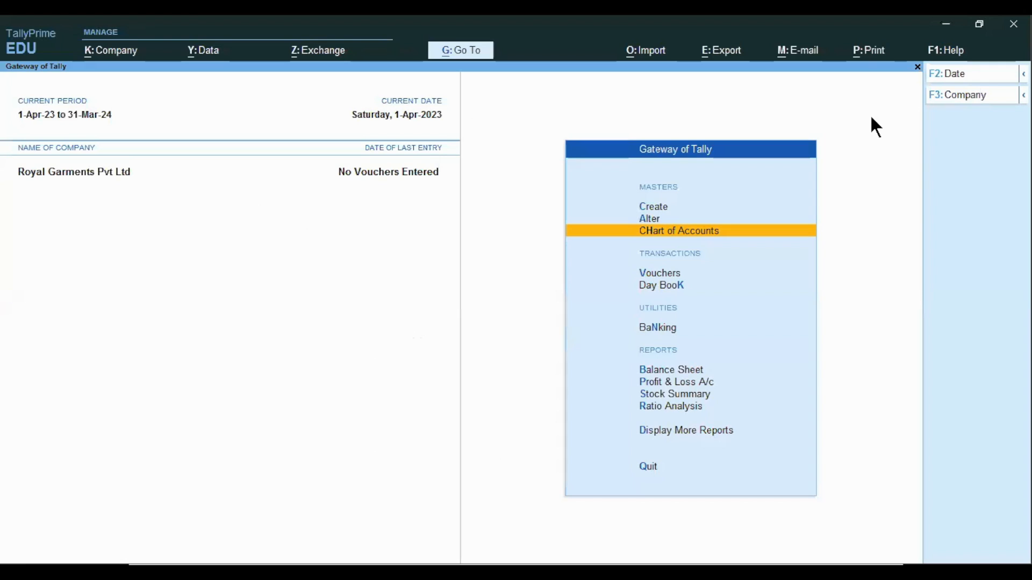
pyautogui.press('Up')
pyautogui.press('Up')
pyautogui.press('Return')
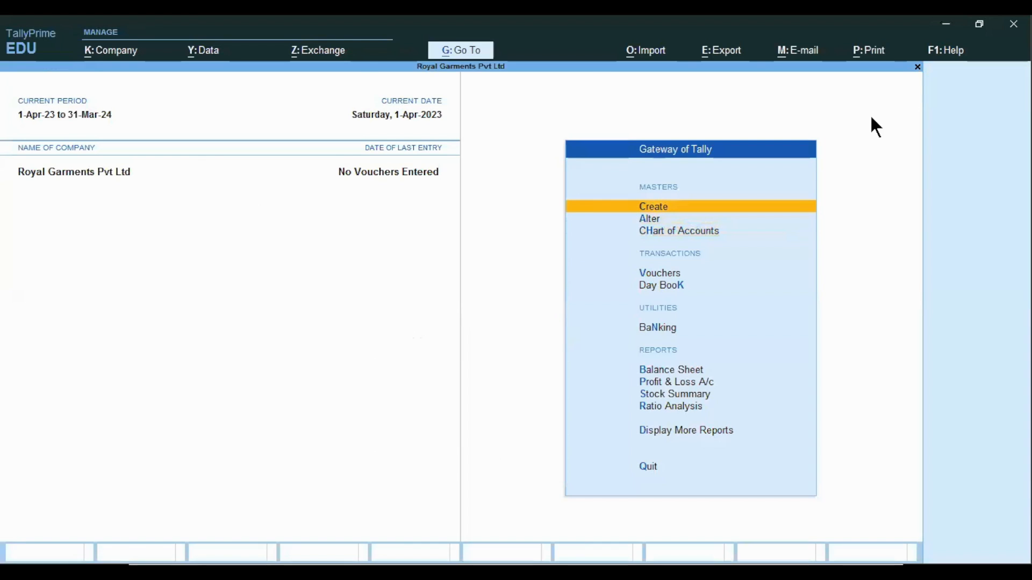
pyautogui.press('Down')
pyautogui.press('Return')
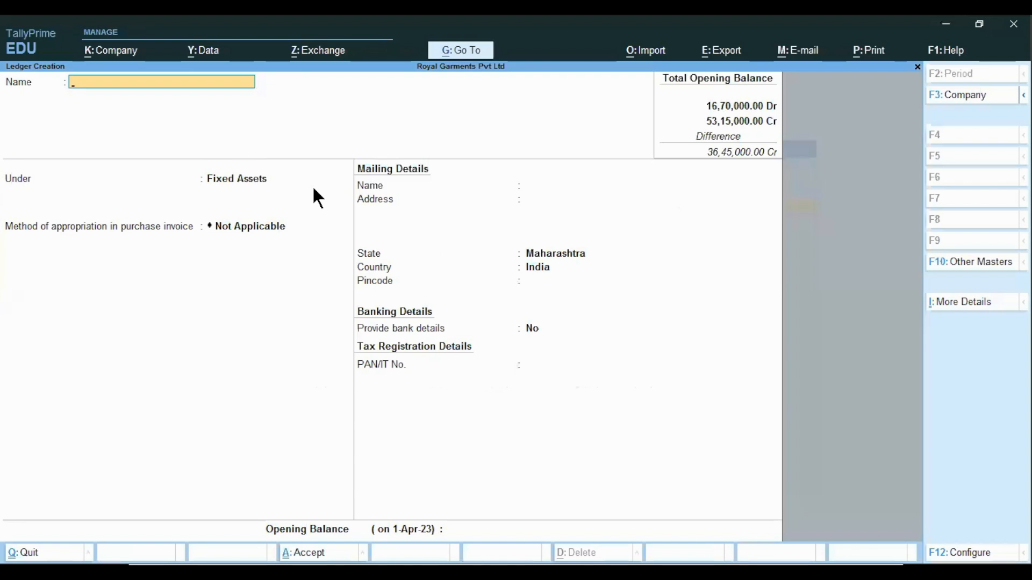
pyautogui.press('Escape')
pyautogui.press('y')
pyautogui.press('Escape')
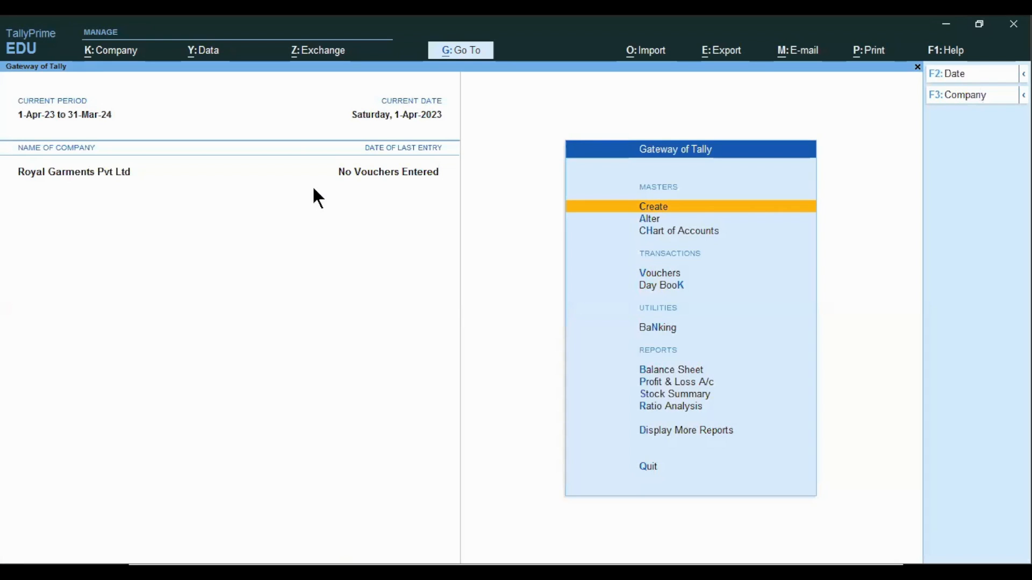
# Open single ledger creation and enable aliases, language aliases, descriptions and notes for ledgers in the configuration
pyautogui.press('Return')
pyautogui.press('Down')
pyautogui.press('Return')
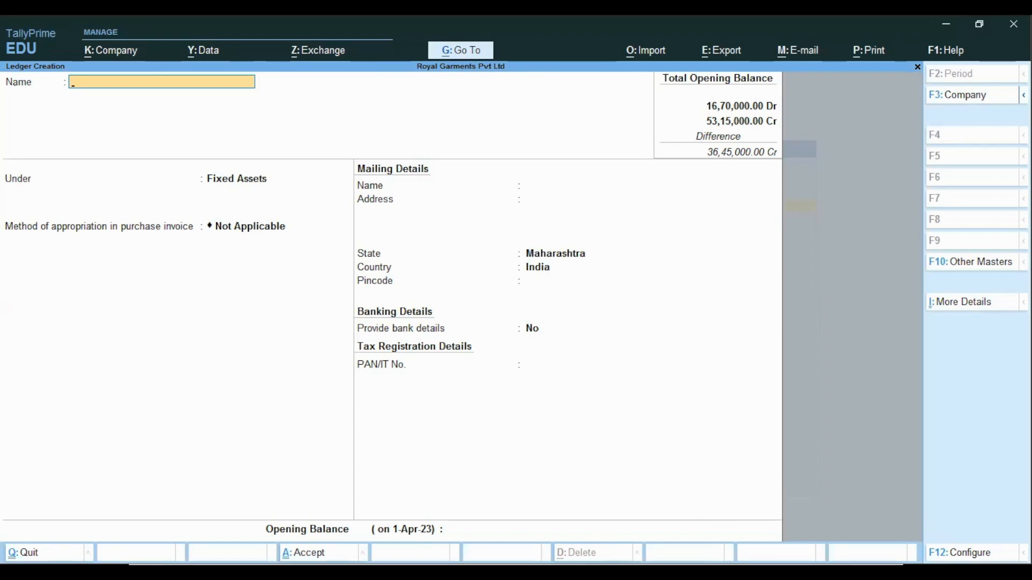
pyautogui.click(963, 559)
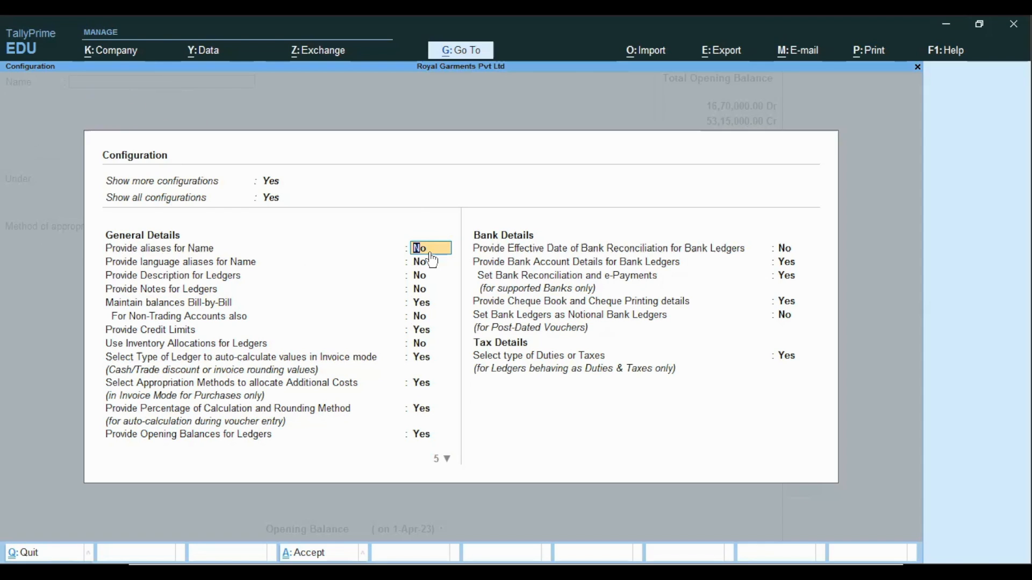
pyautogui.write('y')
pyautogui.press('Return')
pyautogui.write('y')
pyautogui.press('Return')
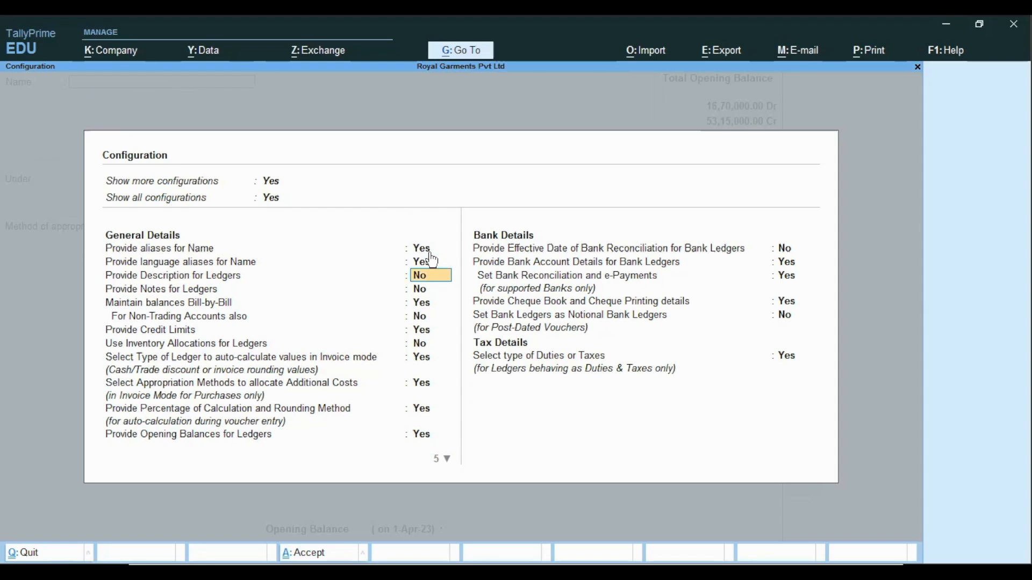
pyautogui.write('yy')
pyautogui.press('Return')
pyautogui.press('Return')
pyautogui.press('Return')
pyautogui.press('Return')
pyautogui.press('Return')
pyautogui.press('Return')
pyautogui.press('Return')
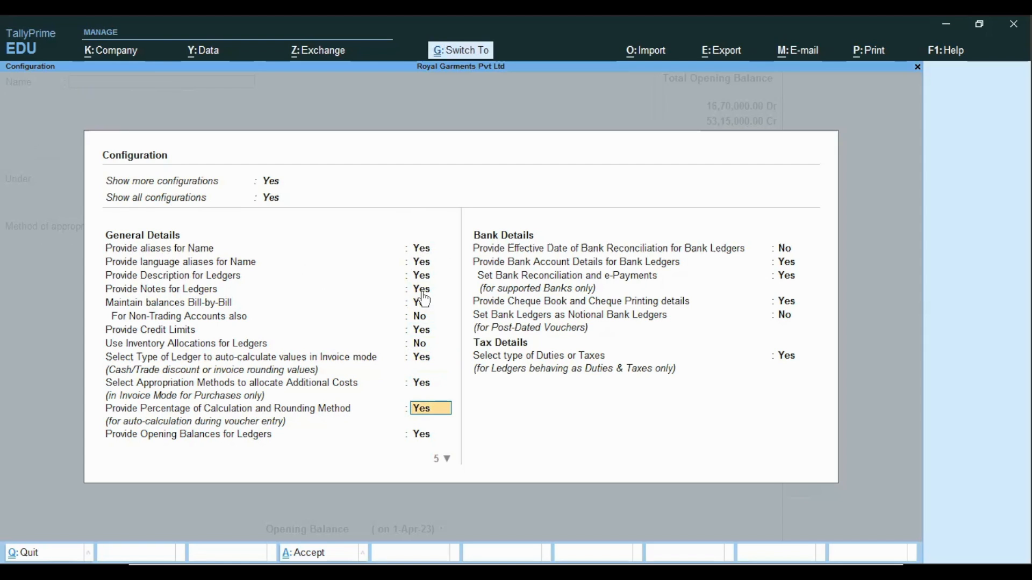
pyautogui.hotkey('ctrl', 'a')
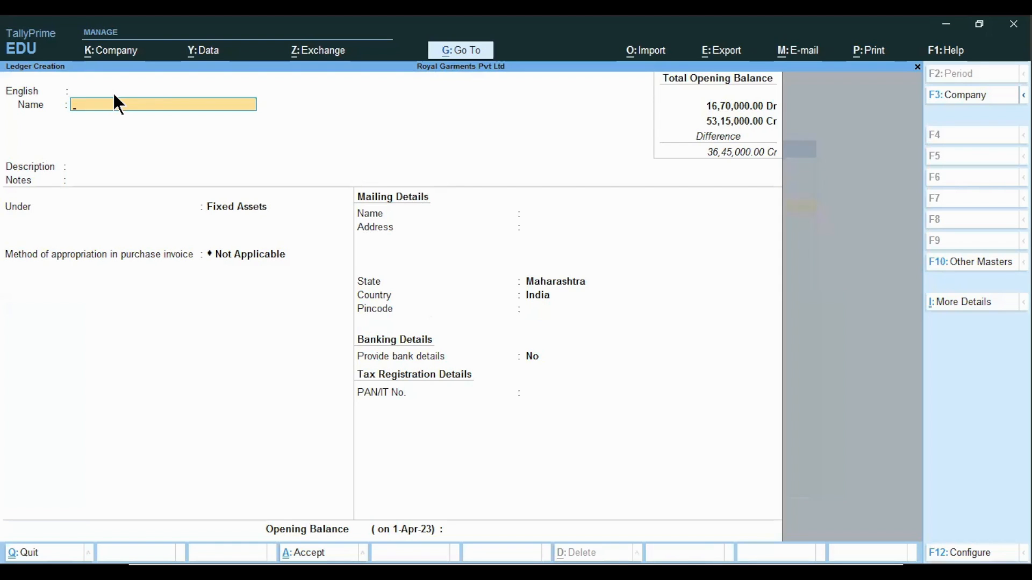
# Enter Axis Bank as the new ledger's name
pyautogui.write('Axis Bank')
pyautogui.press('Return')
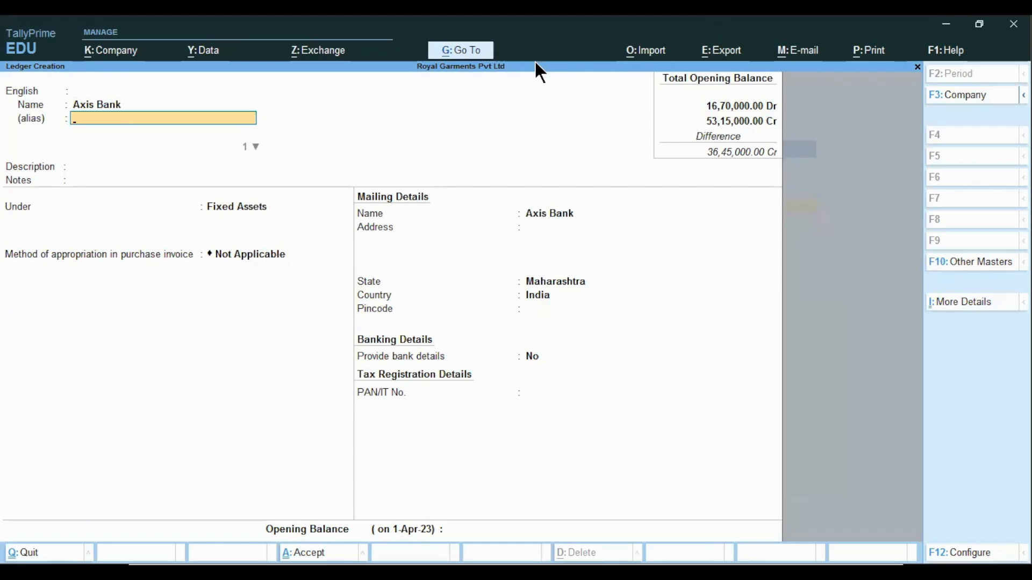
# Try entering an alias for the Axis Bank ledger
pyautogui.write('Dfsjflsjfsjk')
pyautogui.press('BackSpace')
pyautogui.press('BackSpace')
pyautogui.press('BackSpace')
pyautogui.press('BackSpace')
pyautogui.press('BackSpace')
pyautogui.press('BackSpace')
pyautogui.press('BackSpace')
pyautogui.press('BackSpace')
pyautogui.press('BackSpace')
pyautogui.press('BackSpace')
pyautogui.press('BackSpace')
pyautogui.press('BackSpace')
pyautogui.press('Return')
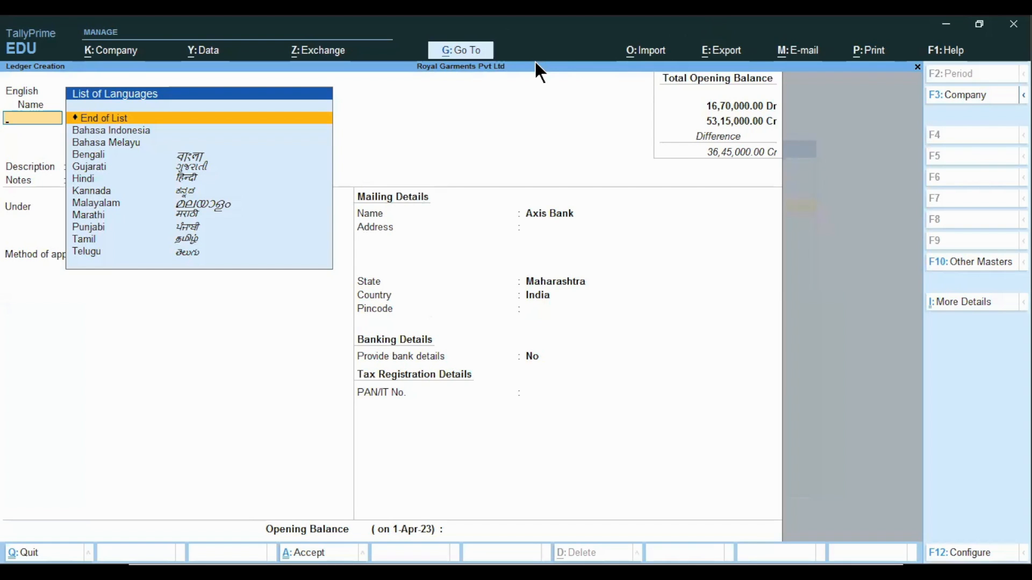
# Browse the language list, try a Malayalam name, then leave the list with End of List
pyautogui.press('Down')
pyautogui.press('Down')
pyautogui.press('Down')
pyautogui.press('Down')
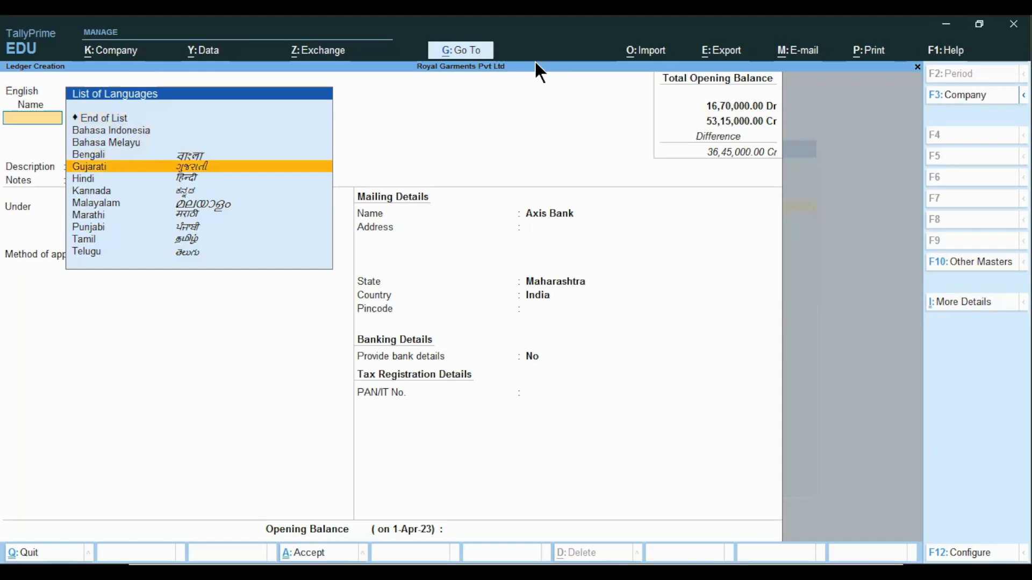
pyautogui.press('Down')
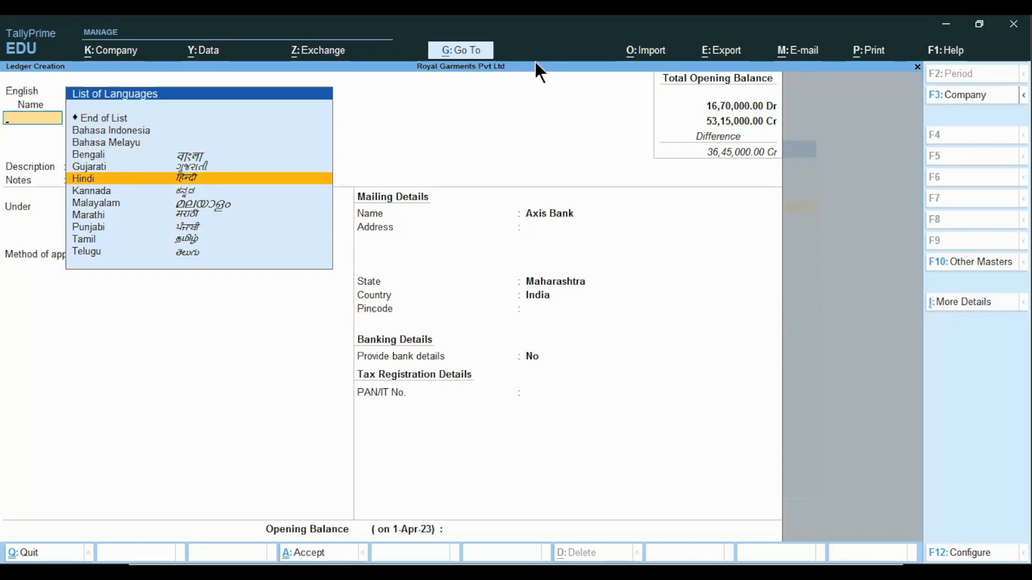
pyautogui.press('Up')
pyautogui.press('Up')
pyautogui.press('Up')
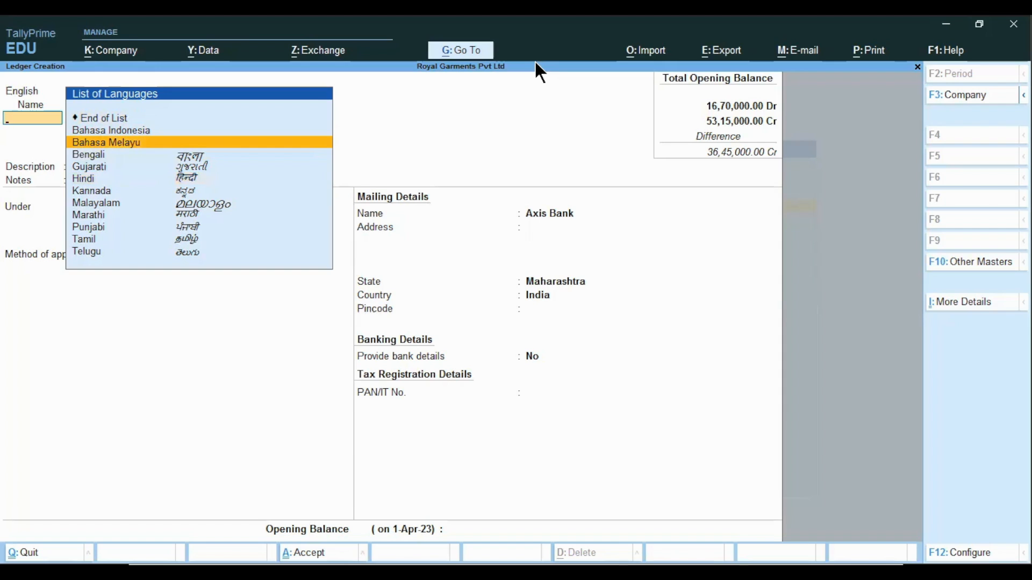
pyautogui.press('Down')
pyautogui.press('Down')
pyautogui.press('Down')
pyautogui.press('Down')
pyautogui.press('Down')
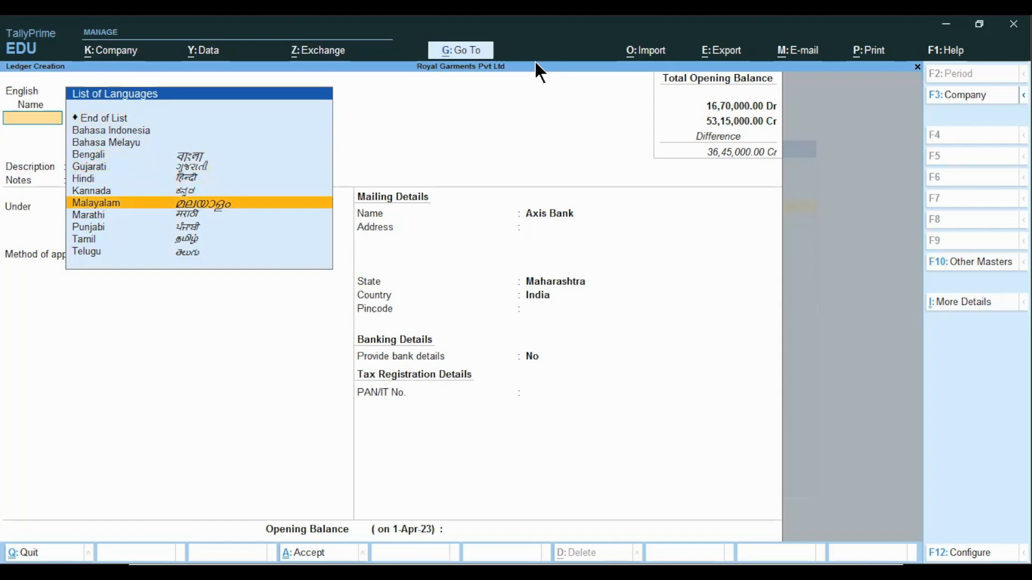
pyautogui.press('Return')
pyautogui.write('സ്ഫ്സ')
pyautogui.press('BackSpace')
pyautogui.press('BackSpace')
pyautogui.press('BackSpace')
pyautogui.press('BackSpace')
pyautogui.press('BackSpace')
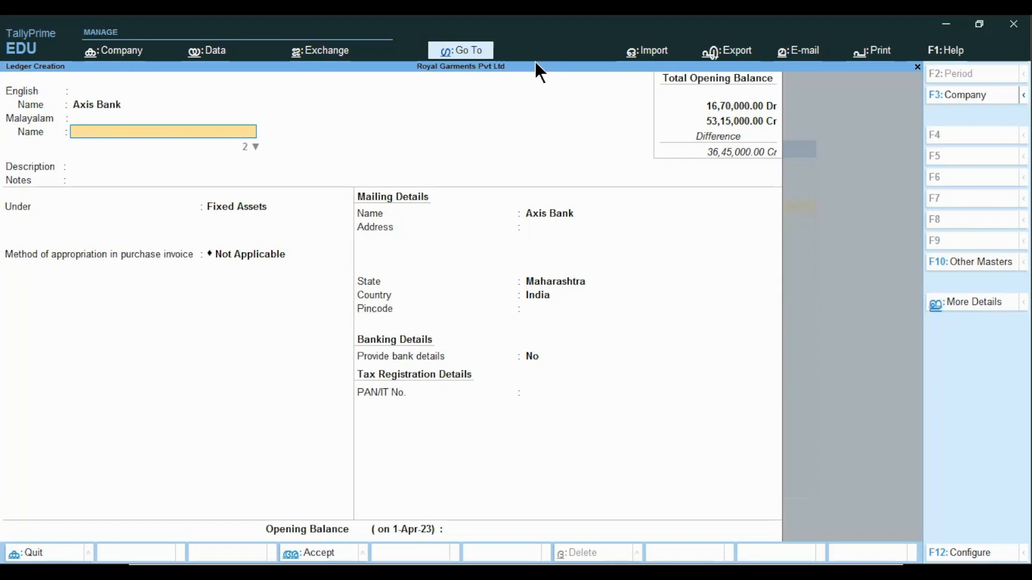
pyautogui.press('BackSpace')
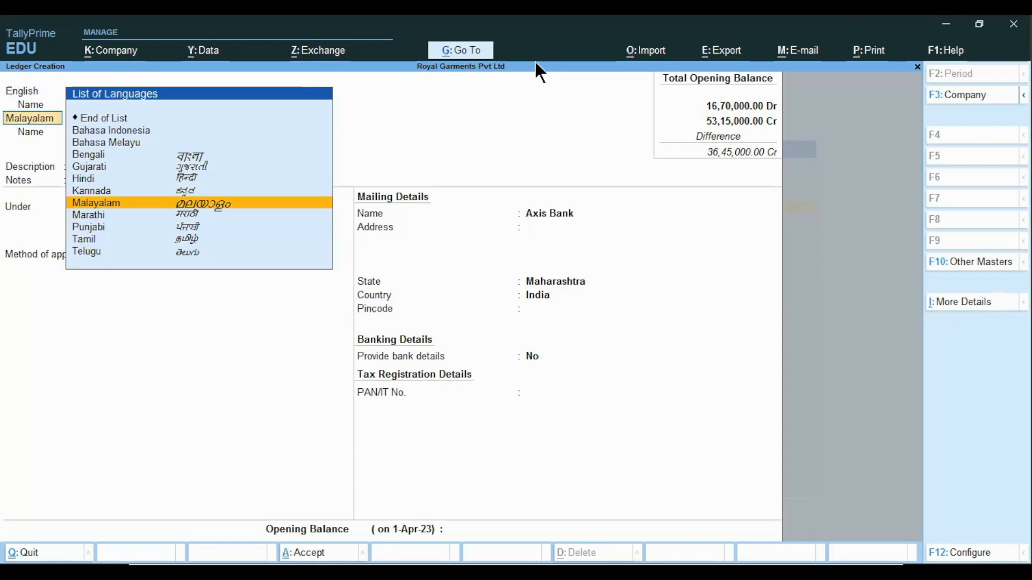
pyautogui.press('Up')
pyautogui.press('Up')
pyautogui.press('Up')
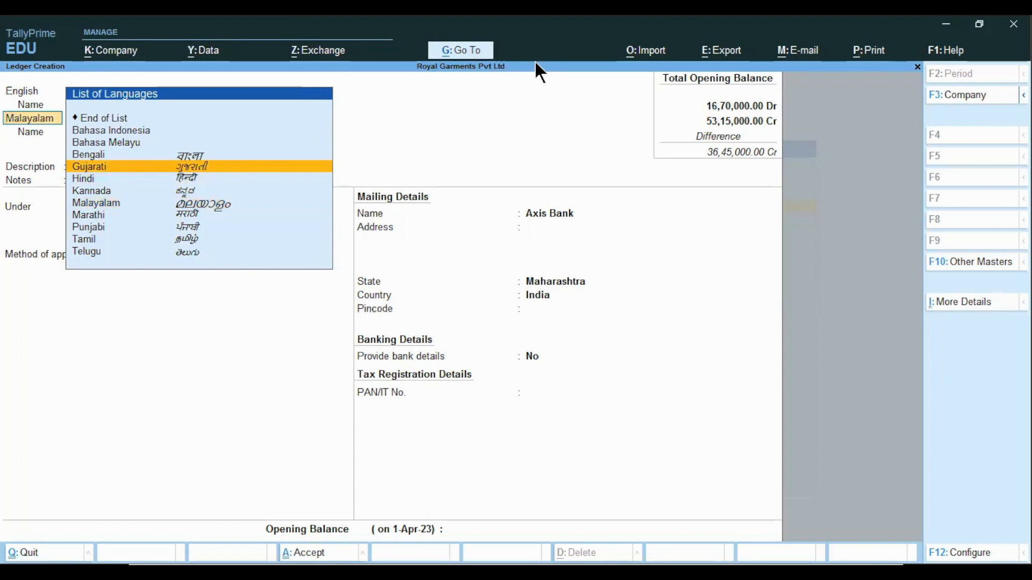
pyautogui.press('Up')
pyautogui.press('Up')
pyautogui.press('Up')
pyautogui.press('Up')
pyautogui.press('Return')
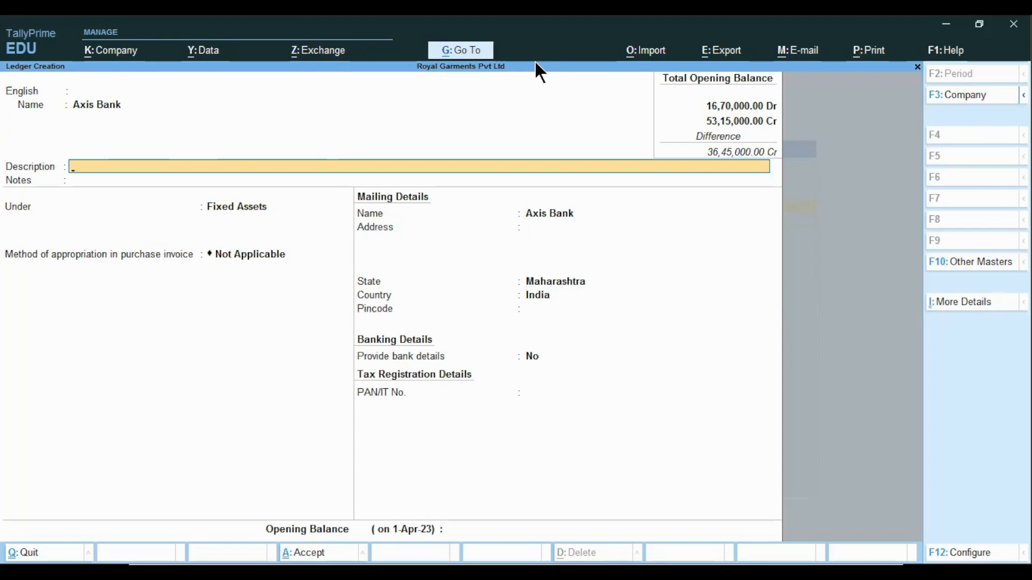
# Try entering a description for the Axis Bank ledger
pyautogui.write('Dfks dsfl sdfsdklfkds')
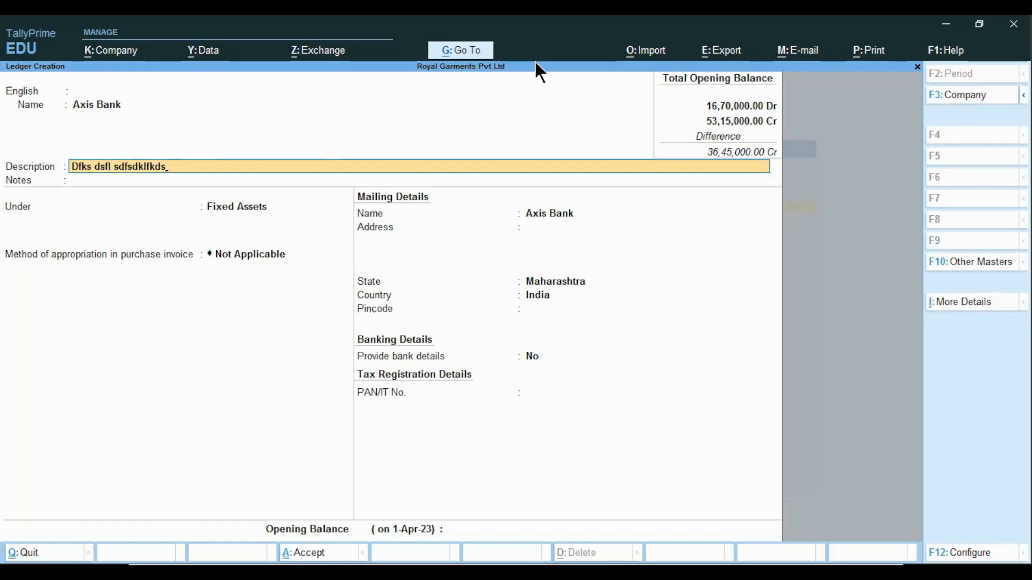
pyautogui.press('BackSpace')
pyautogui.press('BackSpace')
pyautogui.press('BackSpace')
pyautogui.press('BackSpace')
pyautogui.press('BackSpace')
pyautogui.press('BackSpace')
pyautogui.press('BackSpace')
pyautogui.press('BackSpace')
pyautogui.press('BackSpace')
pyautogui.press('BackSpace')
pyautogui.press('BackSpace')
pyautogui.press('BackSpace')
pyautogui.press('BackSpace')
pyautogui.press('BackSpace')
pyautogui.press('BackSpace')
pyautogui.press('BackSpace')
pyautogui.press('BackSpace')
pyautogui.press('BackSpace')
pyautogui.press('BackSpace')
pyautogui.press('BackSpace')
pyautogui.press('BackSpace')
pyautogui.press('Return')
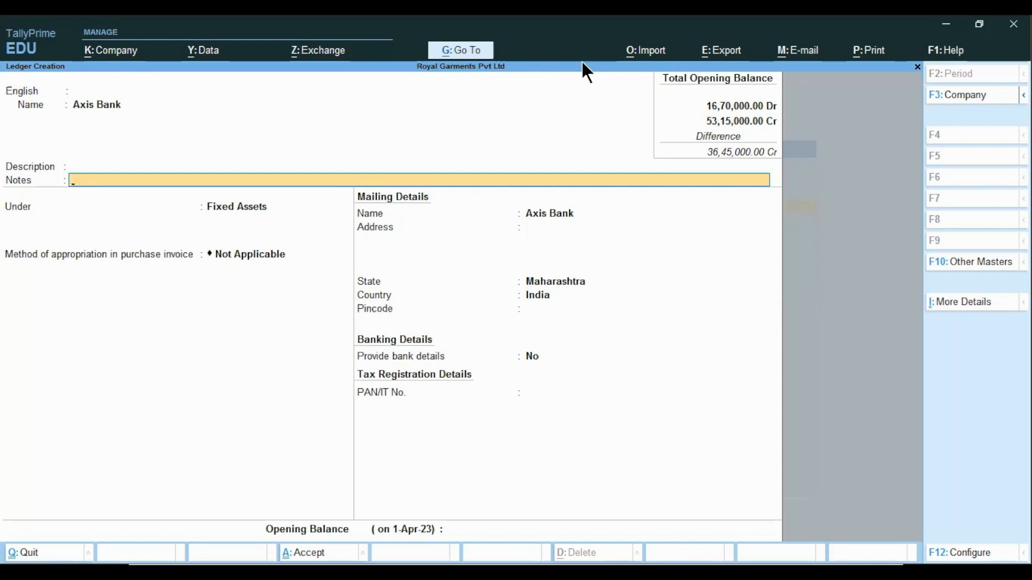
# Turn off aliases, language aliases, descriptions and notes for ledgers in the ledger configuration
pyautogui.click(986, 556)
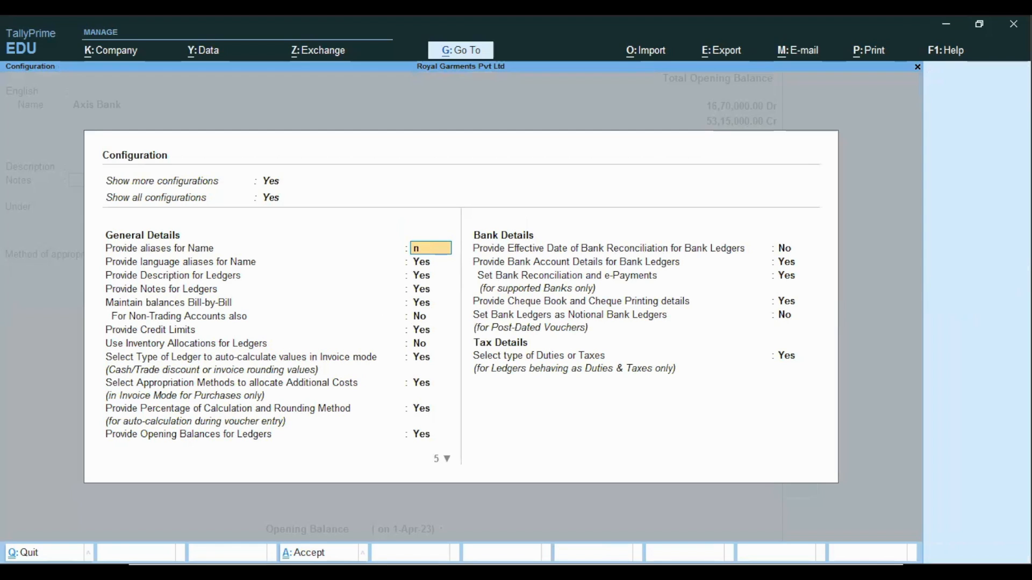
pyautogui.press('n')
pyautogui.write('n')
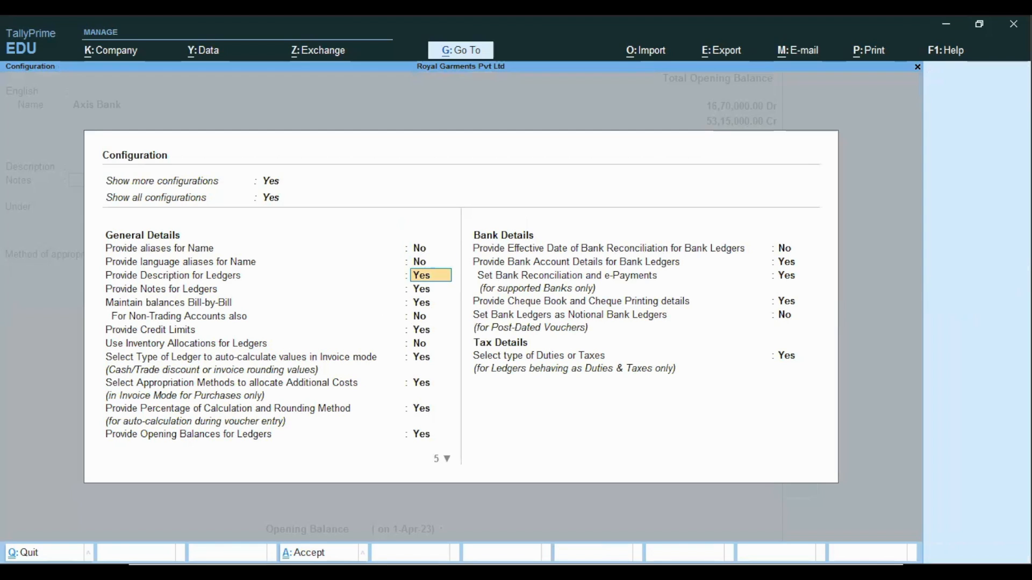
pyautogui.write('n')
pyautogui.press('Return')
pyautogui.write('n')
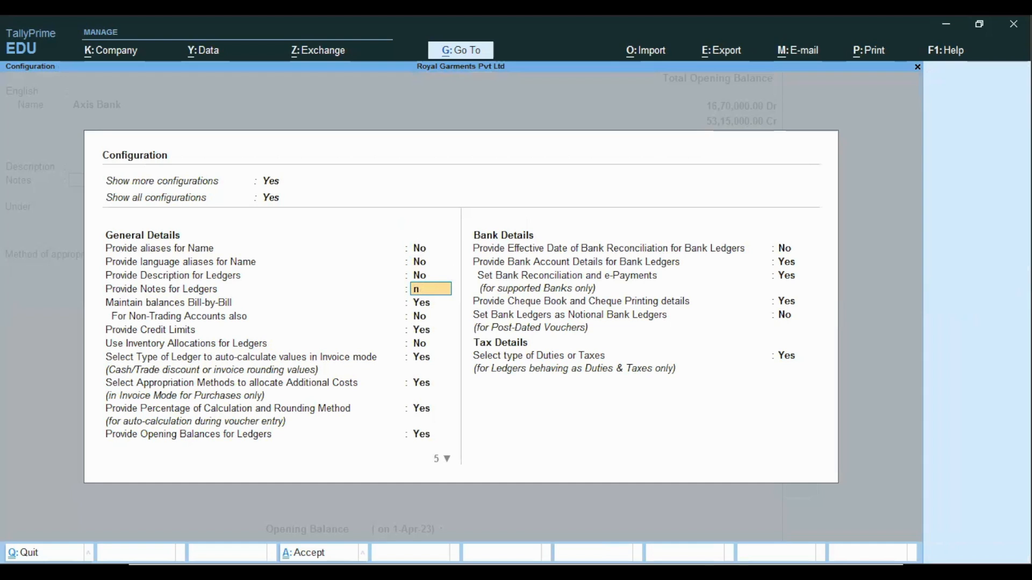
pyautogui.press('Return')
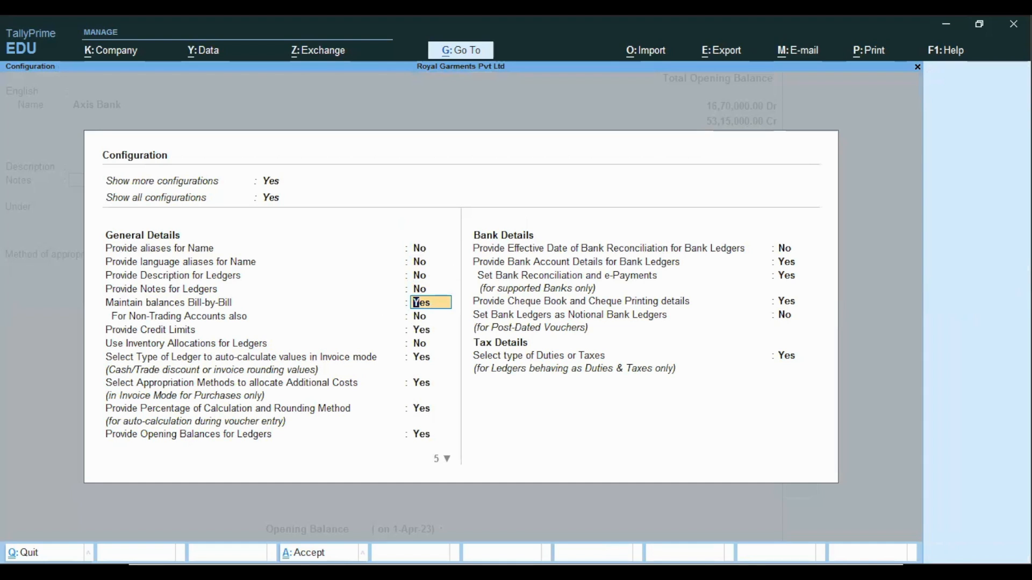
pyautogui.hotkey('ctrl', 'a')
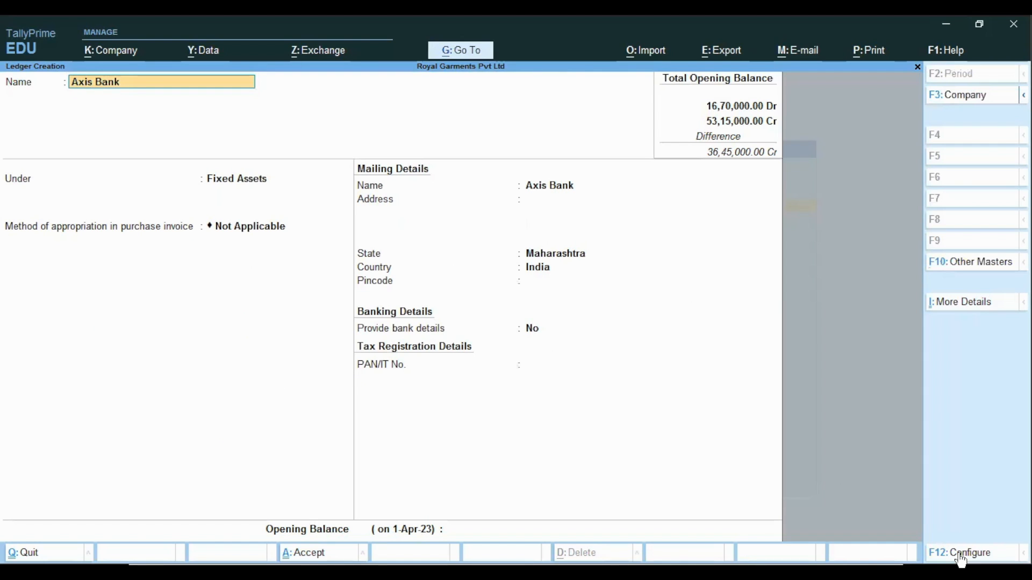
# Place Axis Bank under Bank Accounts and skip through the bank account details to the opening balance
pyautogui.press('Return')
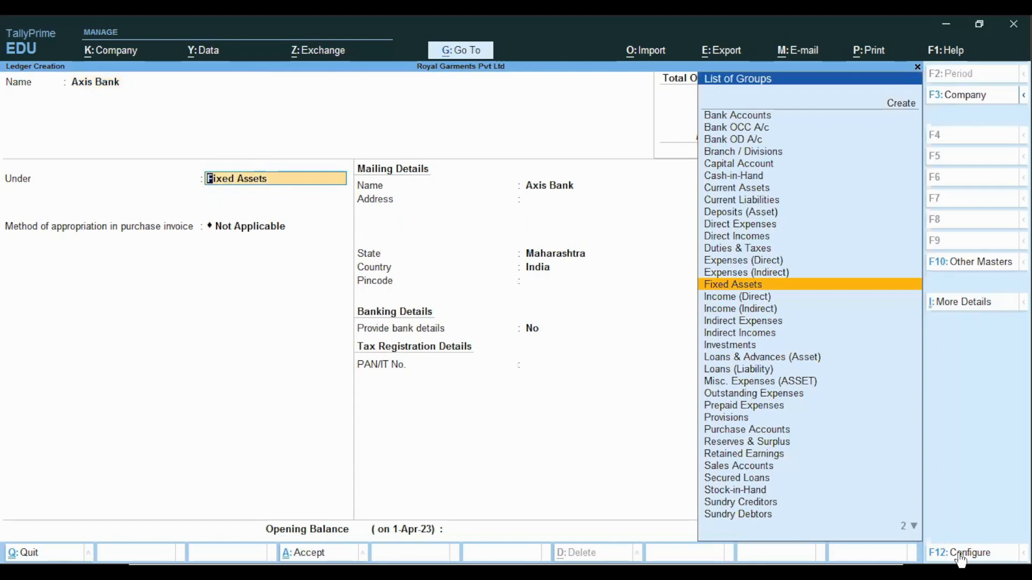
pyautogui.write('Ba')
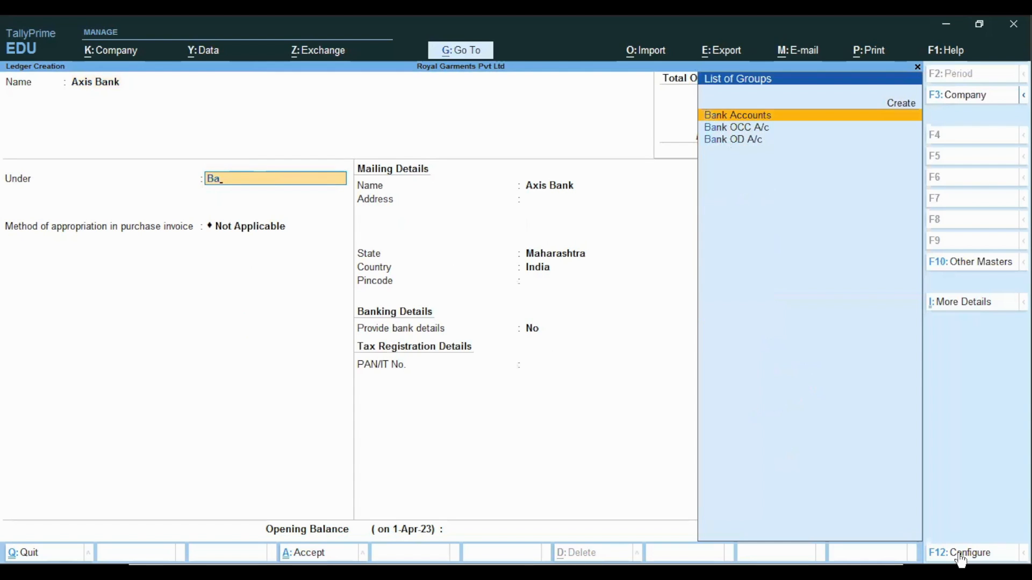
pyautogui.press('Return')
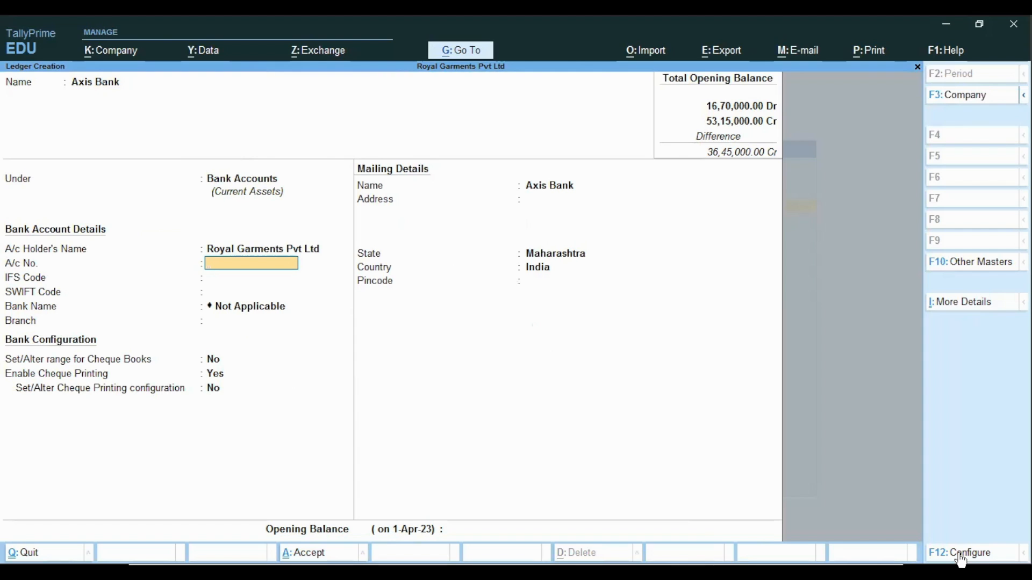
pyautogui.press('Return')
pyautogui.press('Return')
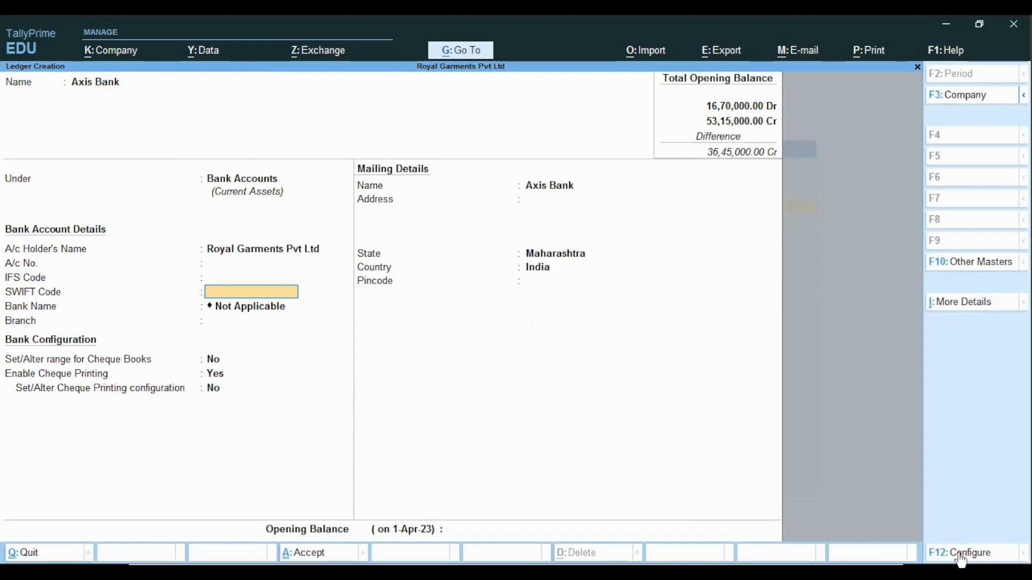
pyautogui.press('Return')
pyautogui.press('Return')
pyautogui.press('Return')
pyautogui.press('Return')
pyautogui.press('Return')
pyautogui.press('Return')
pyautogui.press('Return')
pyautogui.press('Return')
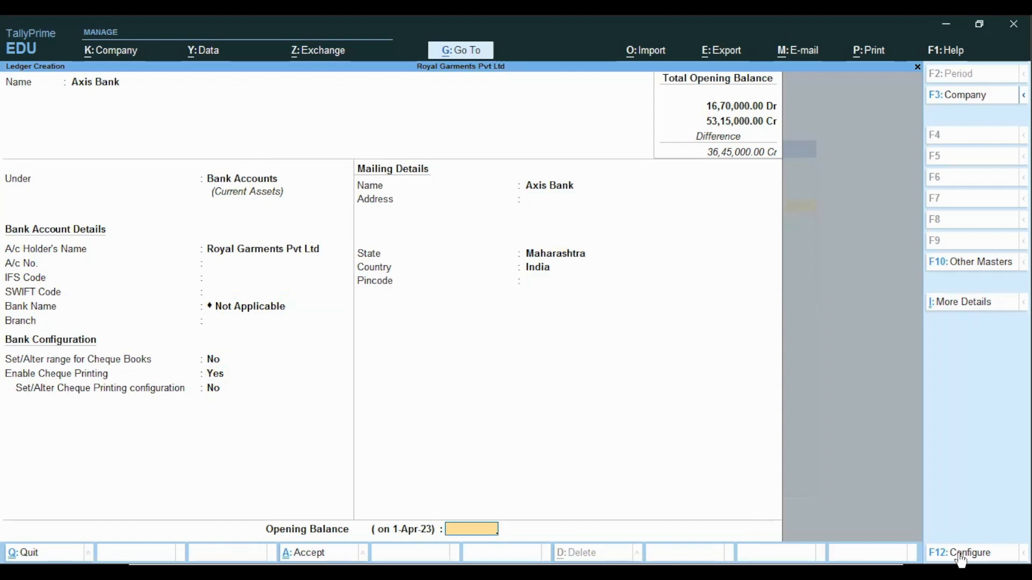
# Enter a 1,50,000 Dr opening balance, accept the Axis Bank ledger and close ledger creation
pyautogui.write('150000')
pyautogui.press('Return')
pyautogui.press('Return')
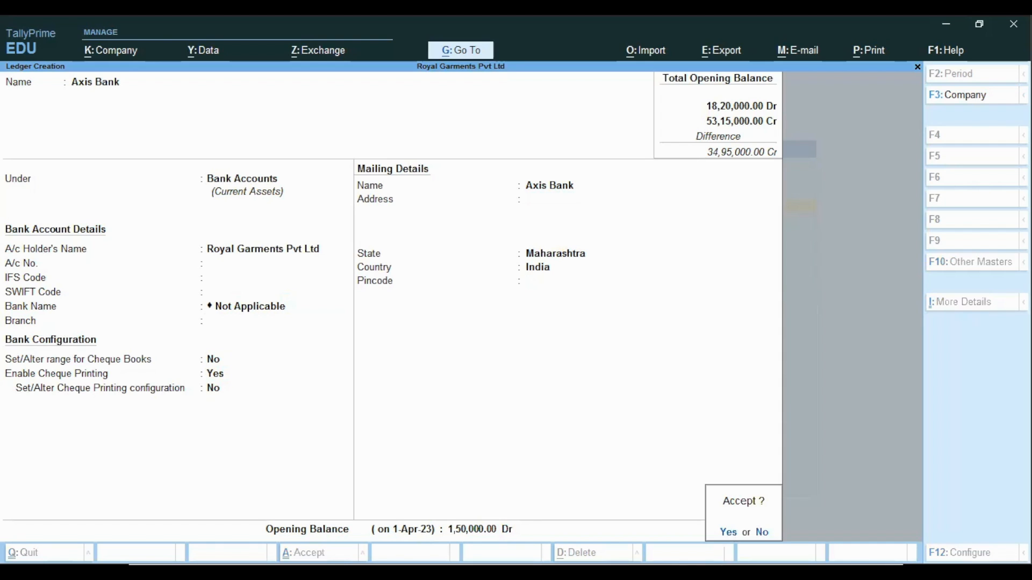
pyautogui.press('Return')
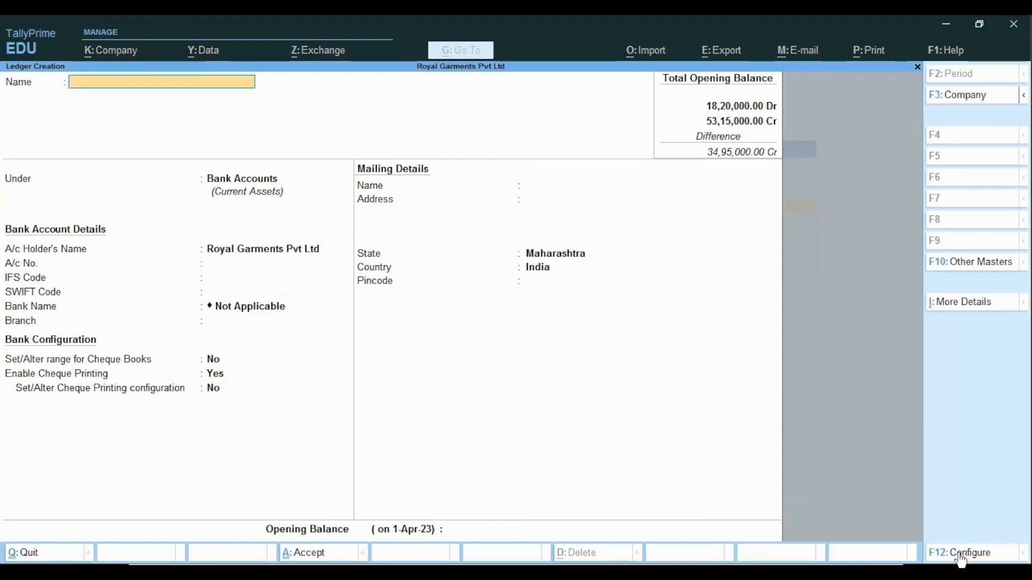
pyautogui.press('Escape')
pyautogui.press('Return')
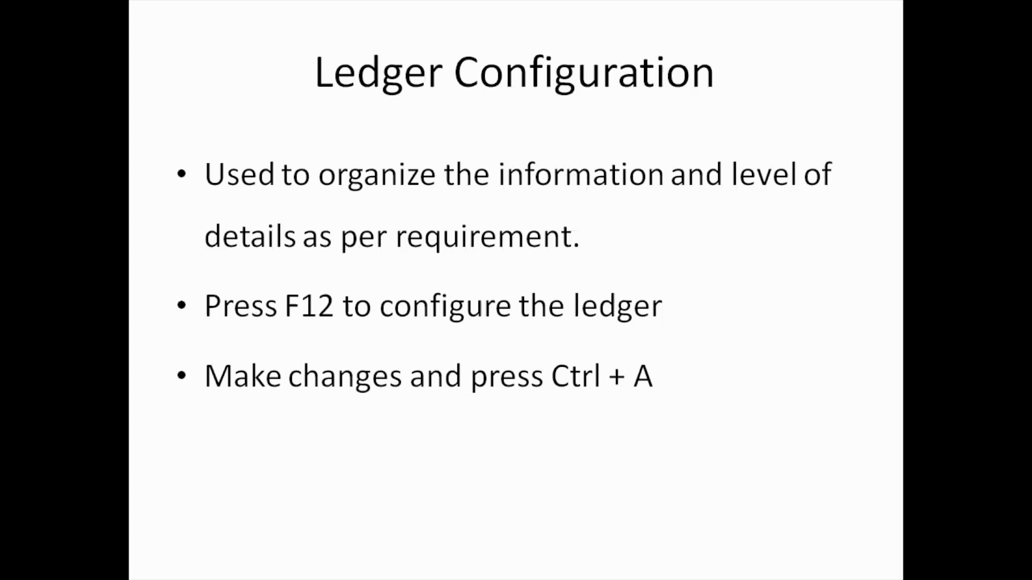
pyautogui.press('Right')
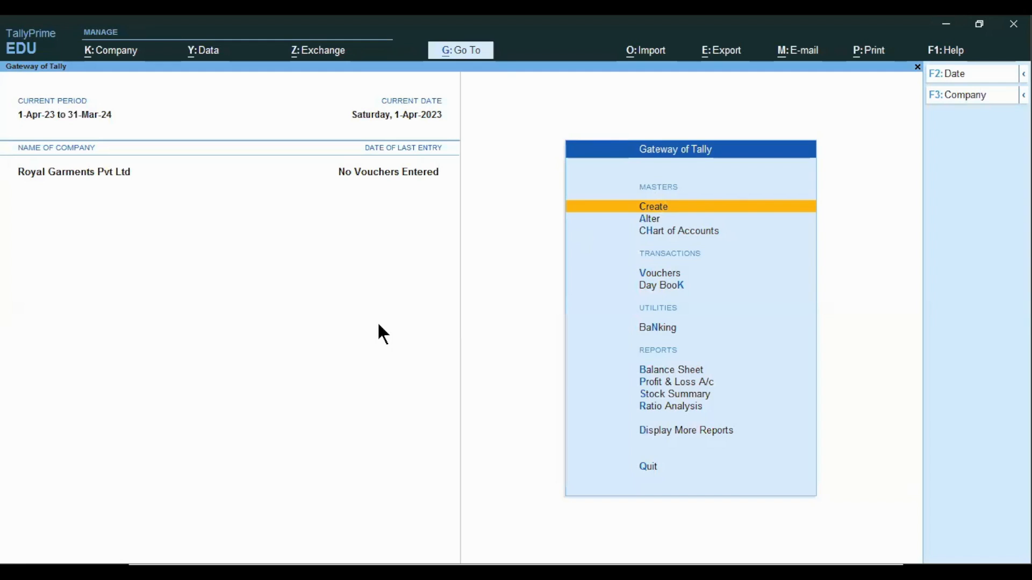
# Open the Axis Bank ledger for alteration from the list of ledgers
pyautogui.press('Down')
pyautogui.press('Return')
pyautogui.press('Down')
pyautogui.press('Return')
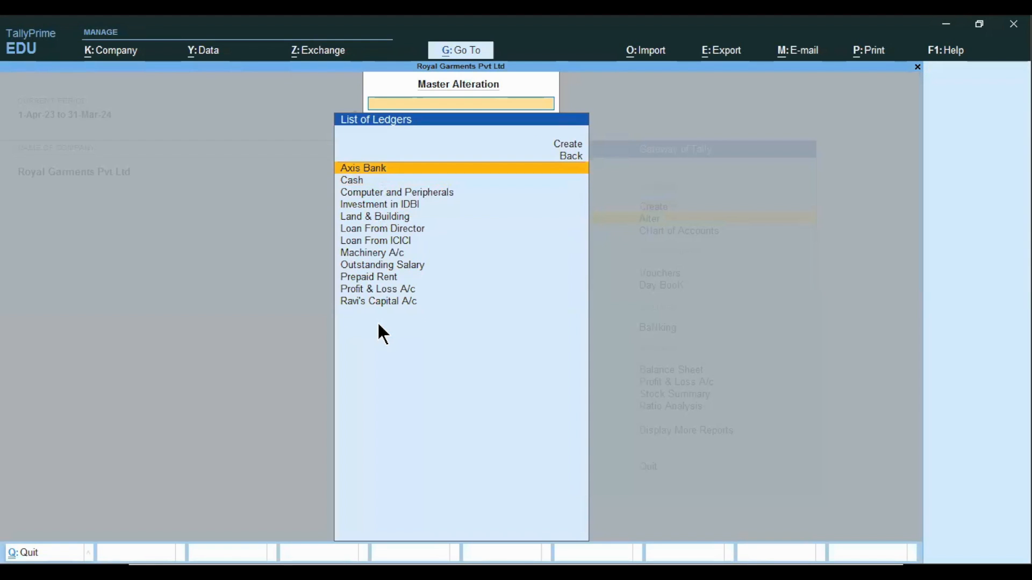
pyautogui.press('Down')
pyautogui.press('Down')
pyautogui.press('Down')
pyautogui.press('Down')
pyautogui.press('Up')
pyautogui.press('Up')
pyautogui.press('Up')
pyautogui.press('Up')
pyautogui.press('Down')
pyautogui.press('Down')
pyautogui.press('Down')
pyautogui.press('Down')
pyautogui.press('Down')
pyautogui.press('Down')
pyautogui.press('Down')
pyautogui.press('Down')
pyautogui.press('Down')
pyautogui.press('Down')
pyautogui.press('Down')
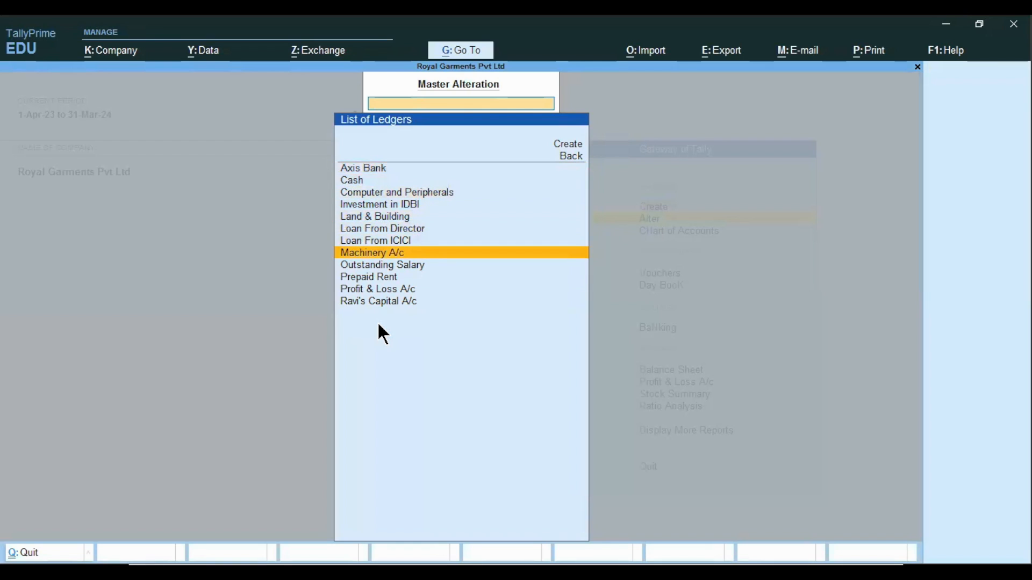
pyautogui.press('Up')
pyautogui.press('Up')
pyautogui.press('Up')
pyautogui.press('Up')
pyautogui.press('Up')
pyautogui.press('Up')
pyautogui.press('Up')
pyautogui.press('Up')
pyautogui.press('Up')
pyautogui.press('Up')
pyautogui.press('Up')
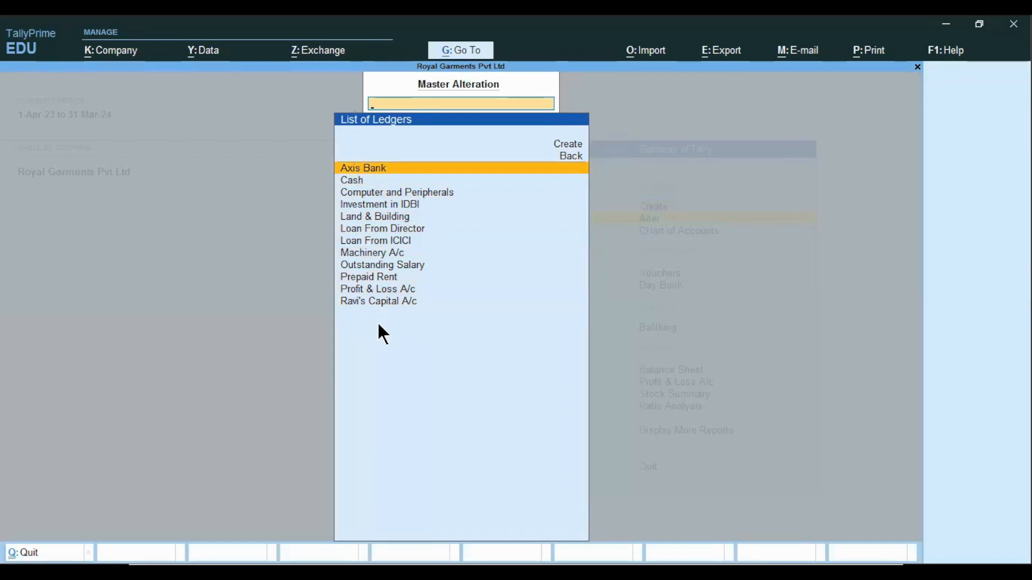
pyautogui.press('Return')
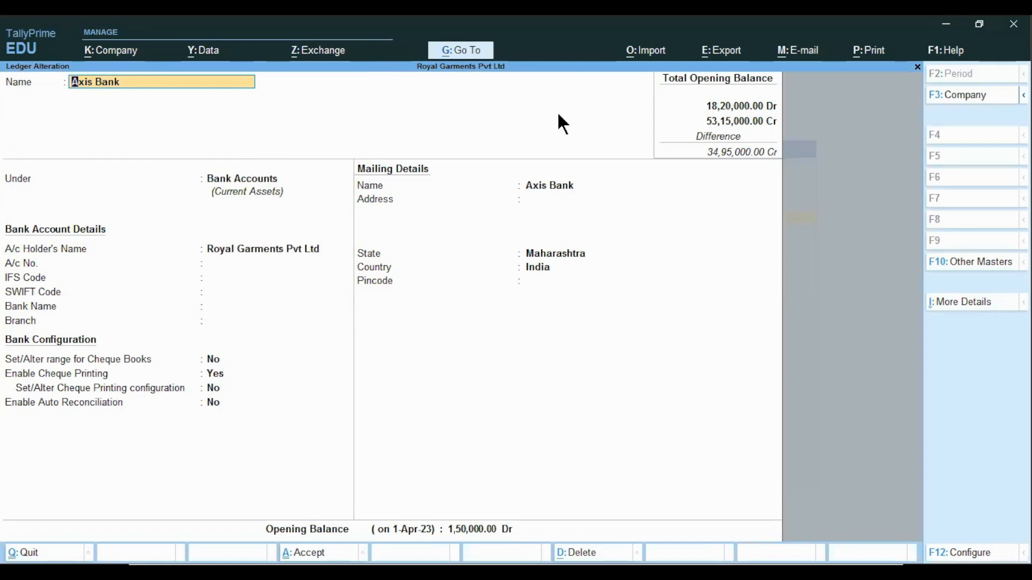
# Enter the bank account number in the Axis Bank ledger's account details
pyautogui.press('Return')
pyautogui.press('Return')
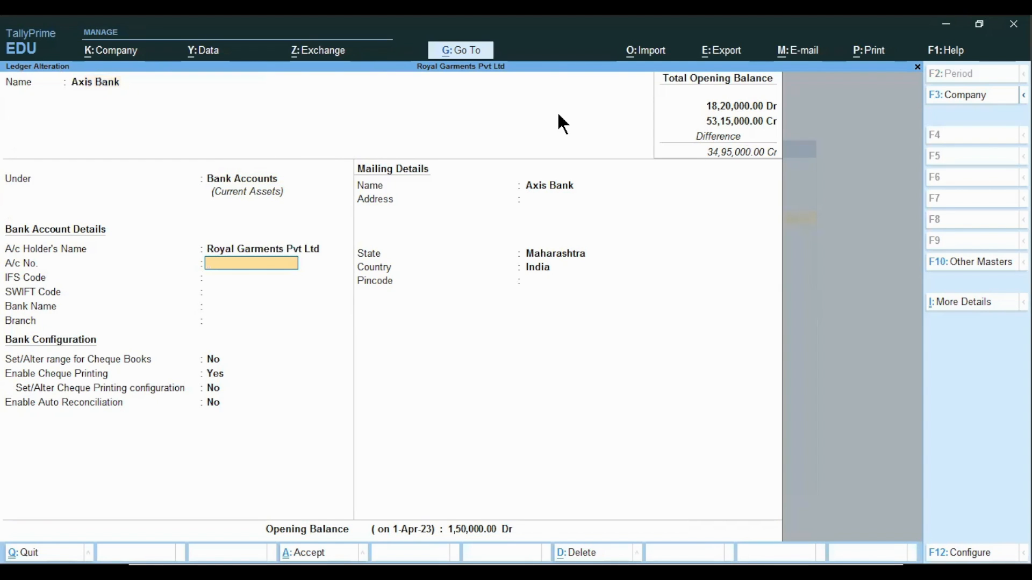
pyautogui.write('1234567')
pyautogui.press('Return')
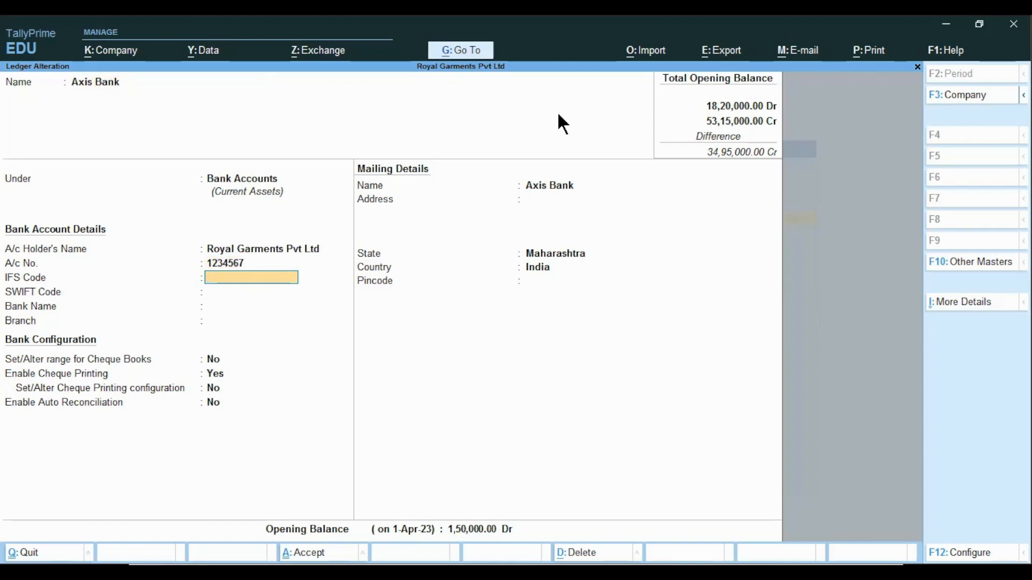
# Set the Axis Bank IFS code to AXIS4393, dismissing the validation warning, and move past the bank name
pyautogui.write('AXIS4393')
pyautogui.press('Return')
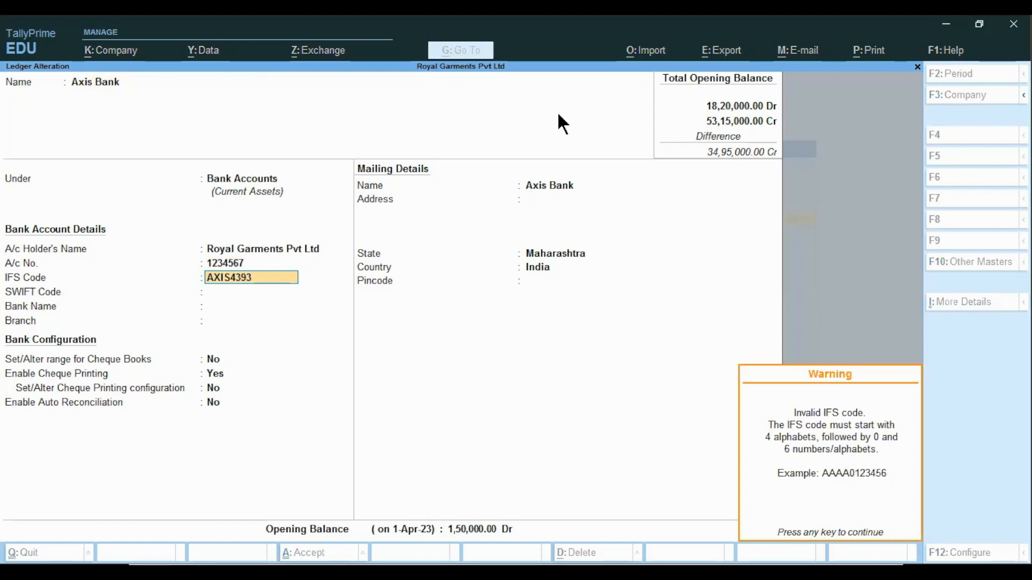
pyautogui.press('Return')
# Skip through the remaining fields, keep the 1,50,000 Dr opening balance and accept the Axis Bank alteration
pyautogui.press('Return')
pyautogui.press('Return')
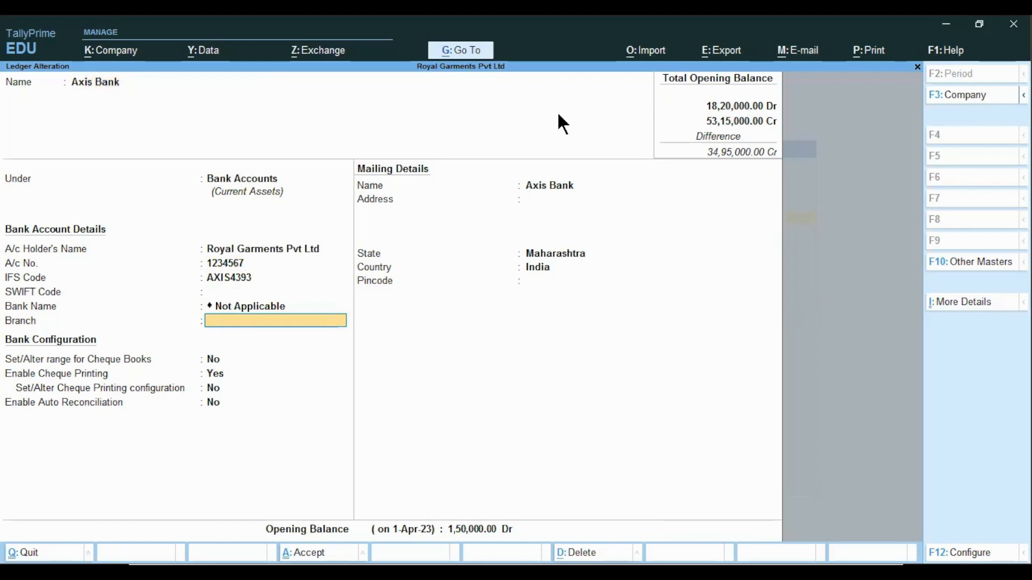
pyautogui.press('Return')
pyautogui.press('Return')
pyautogui.press('Return')
pyautogui.press('Return')
pyautogui.press('Return')
pyautogui.press('Return')
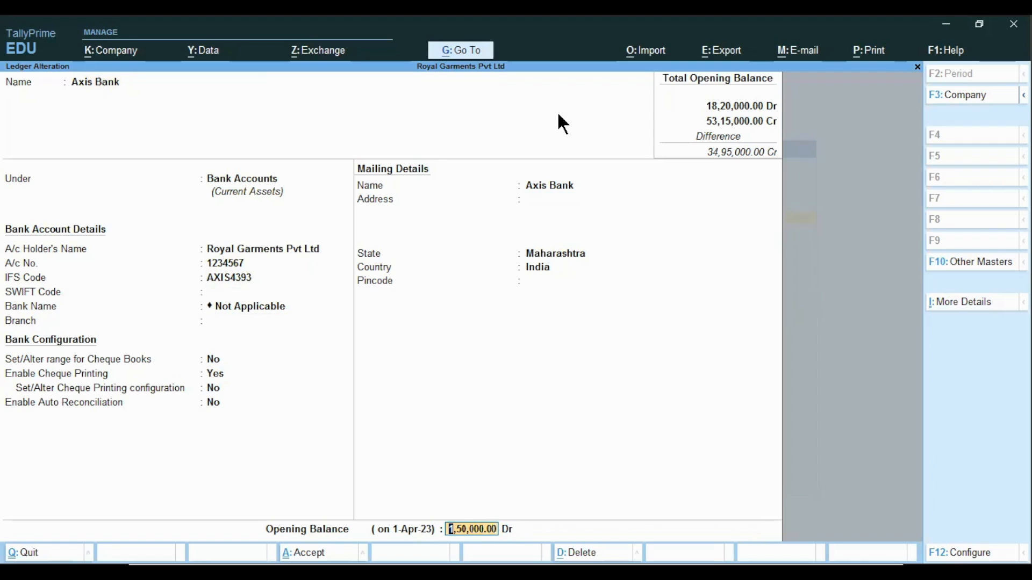
pyautogui.press('Return')
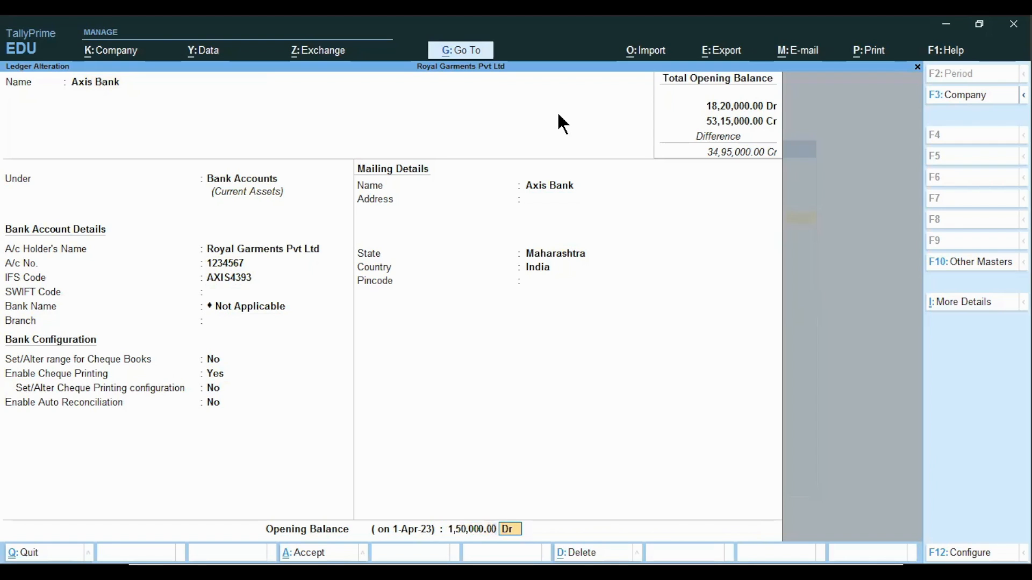
pyautogui.press('Return')
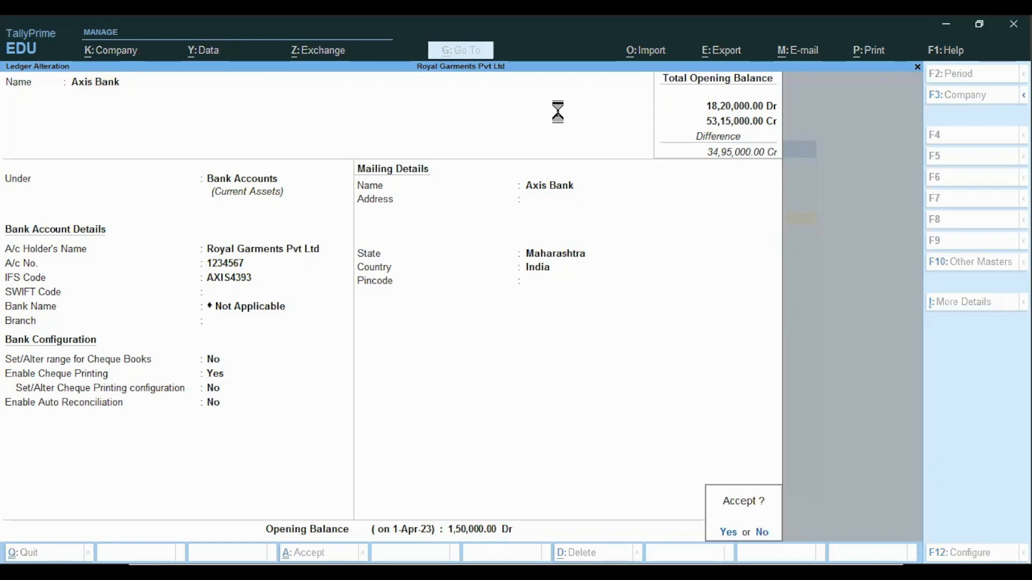
pyautogui.press('Return')
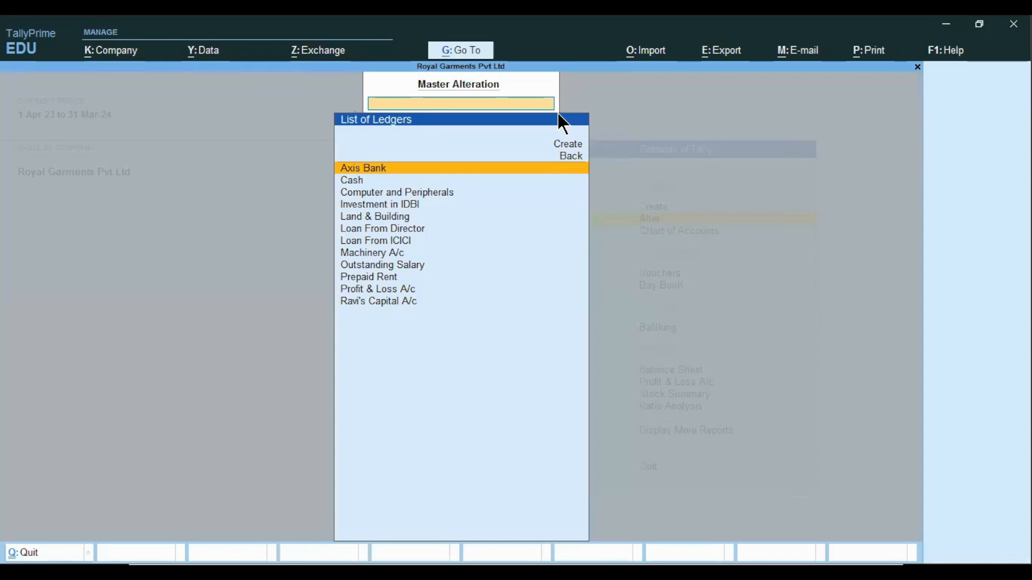
# Open the Land & Building ledger from the list of ledgers and delete it
pyautogui.press('Down')
pyautogui.press('Down')
pyautogui.press('Down')
pyautogui.press('Down')
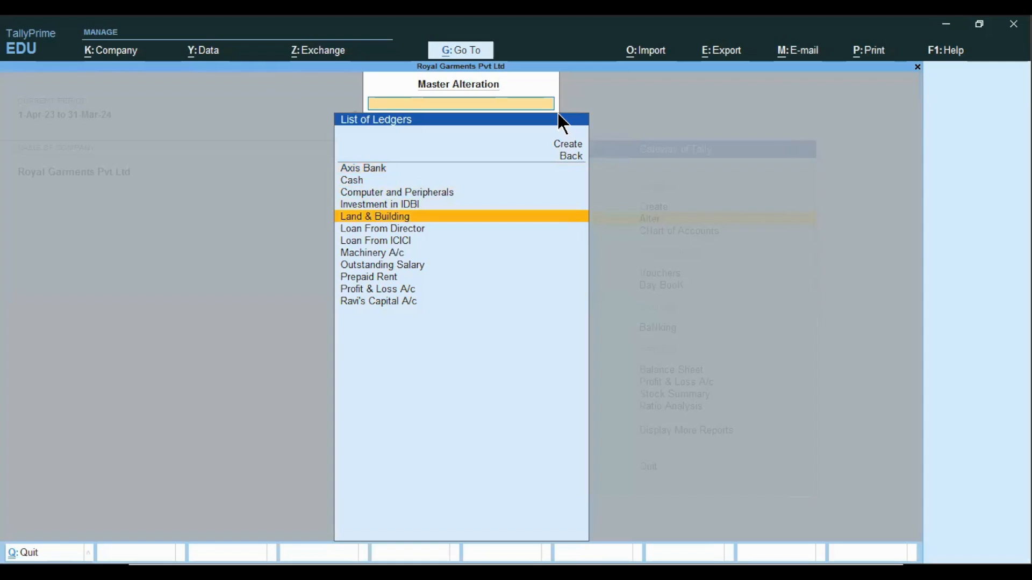
pyautogui.press('Return')
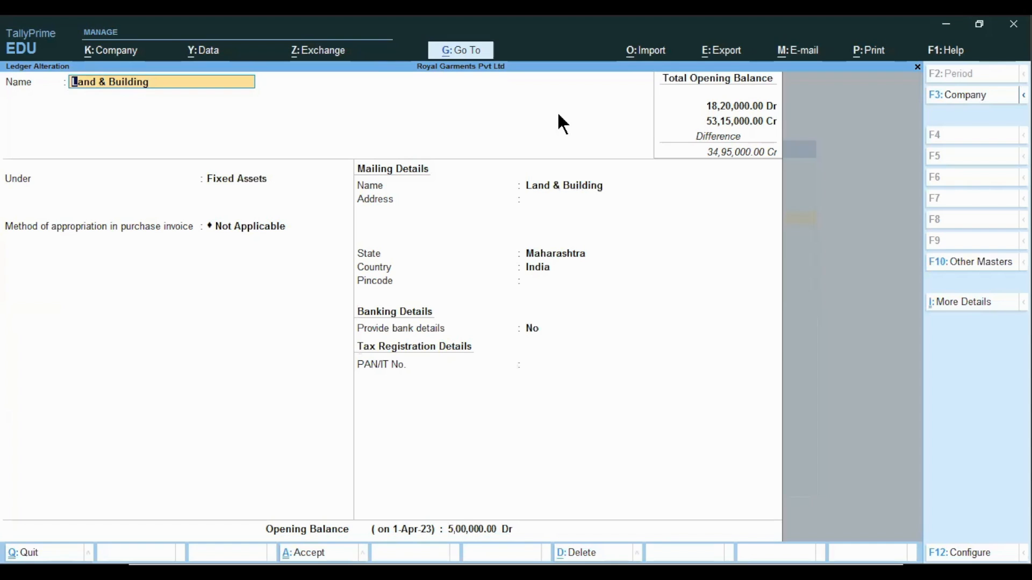
pyautogui.hotkey('alt', 'd')
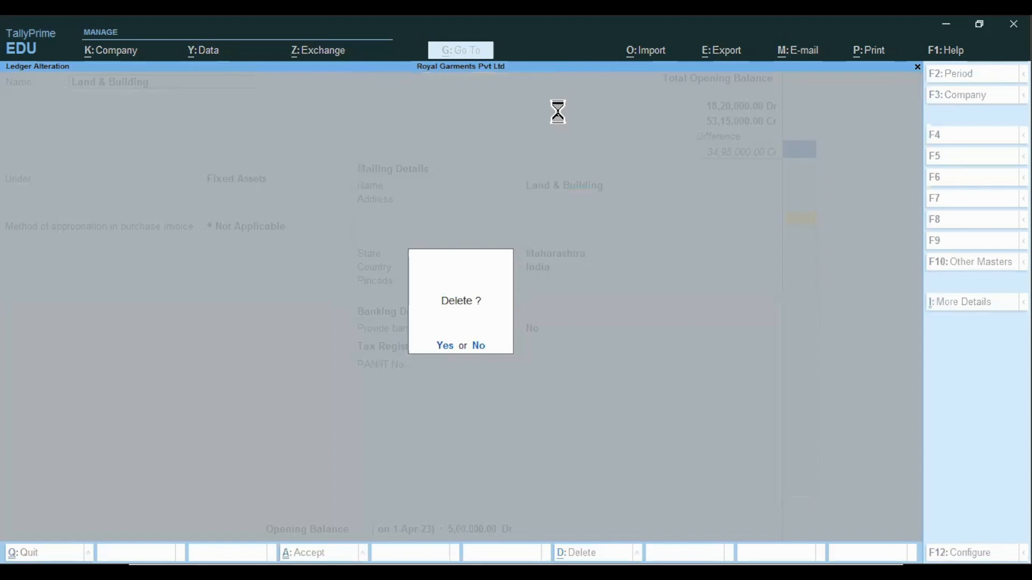
pyautogui.press('y')
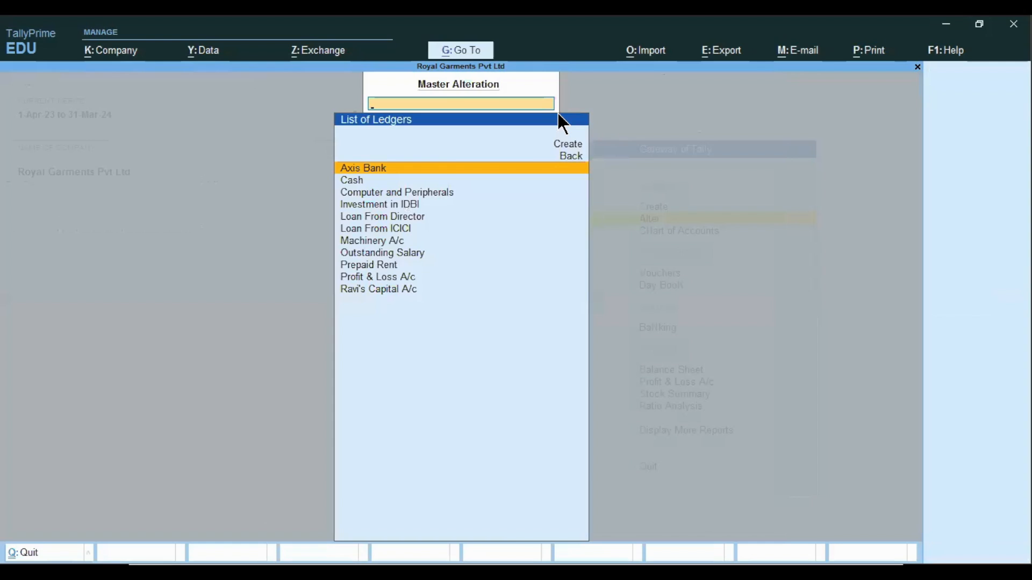
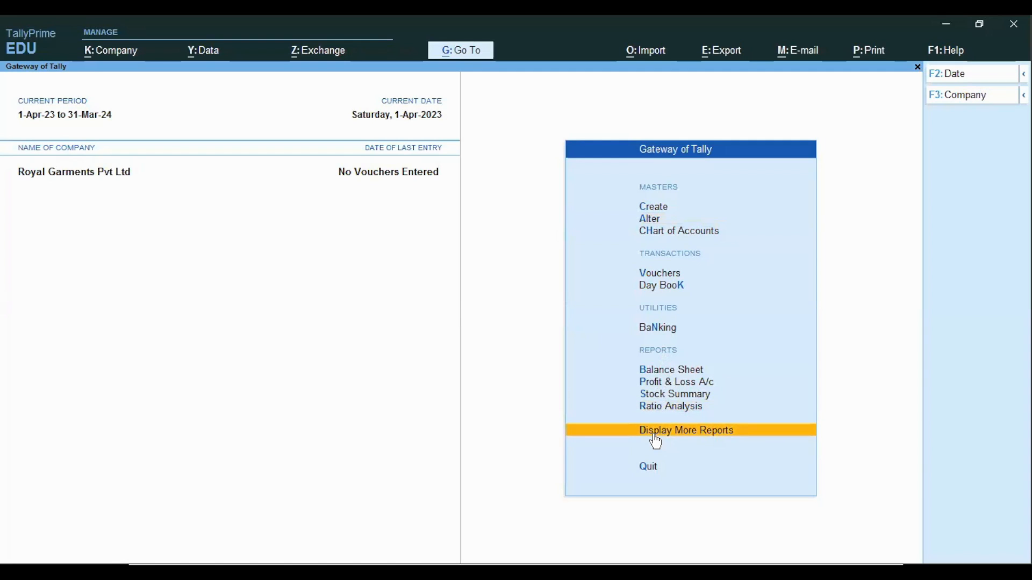
# Open the Trial Balance report from the extra reports and expand it to the detailed view
pyautogui.click(653, 434)
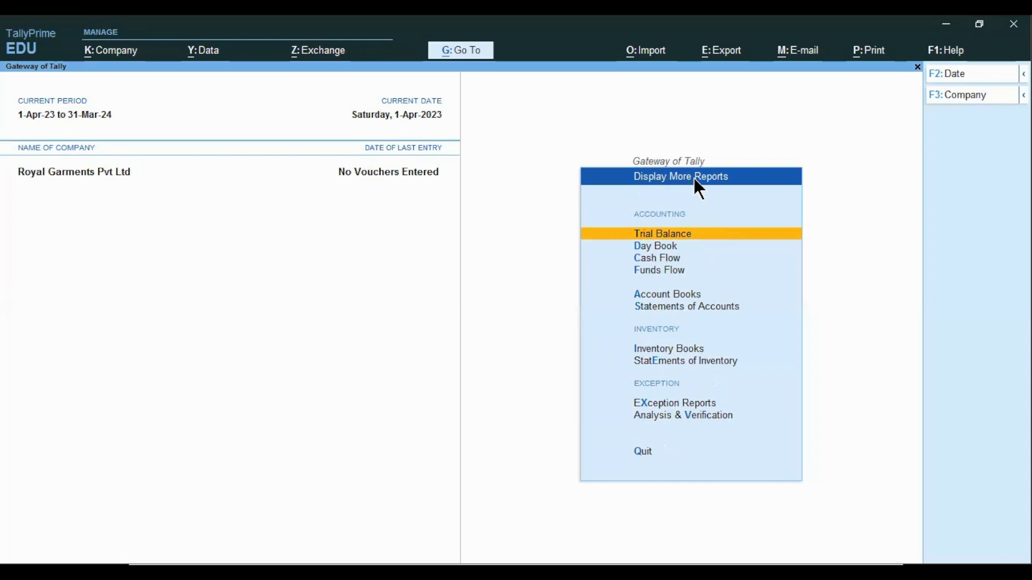
pyautogui.click(655, 240)
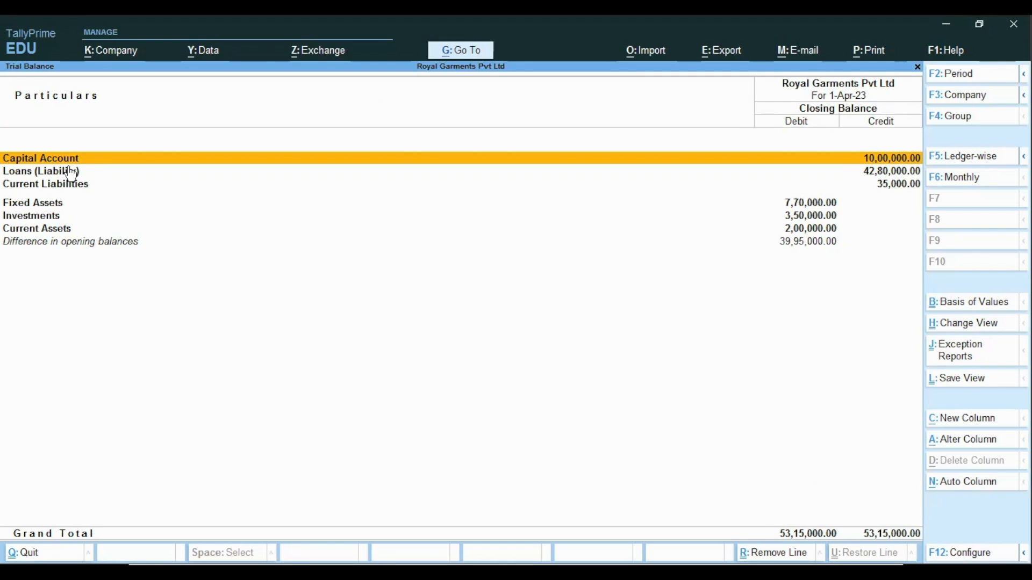
pyautogui.press('F12')
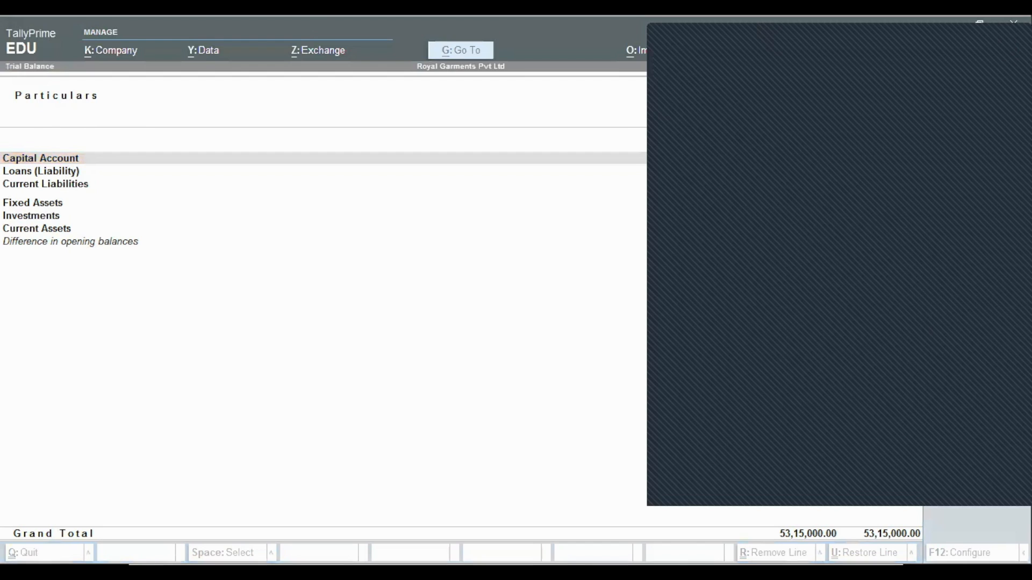
pyautogui.press('Escape')
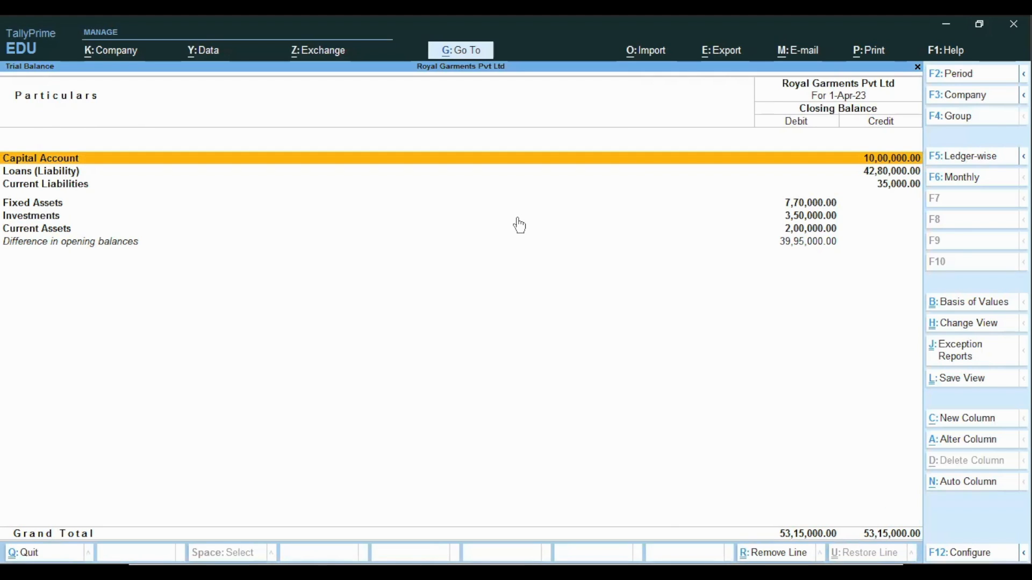
pyautogui.hotkey('alt', 'F5')
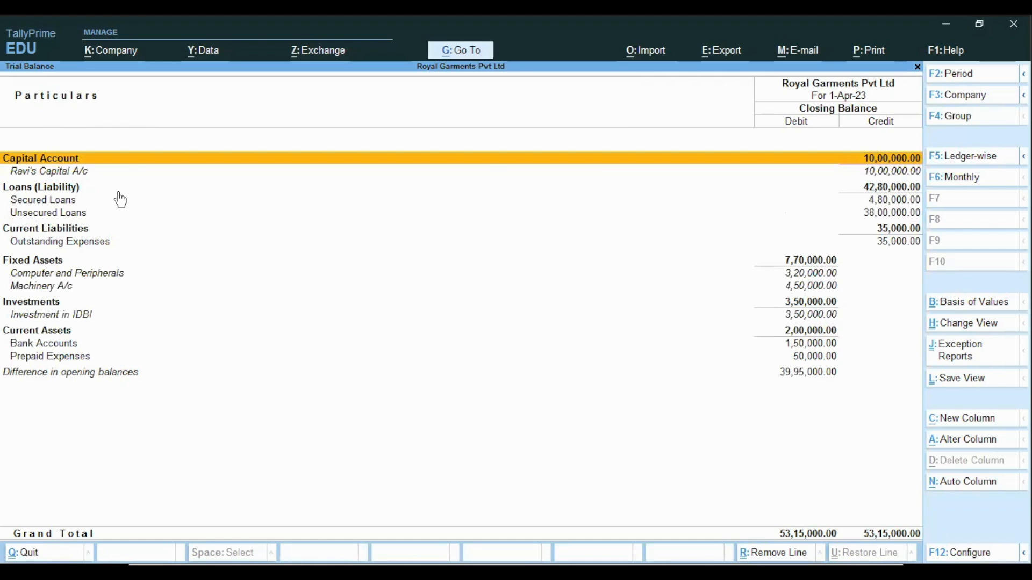
# Drill into the Secured Loans and Unsecured Loans groups to view their ledgers
pyautogui.click(21, 176)
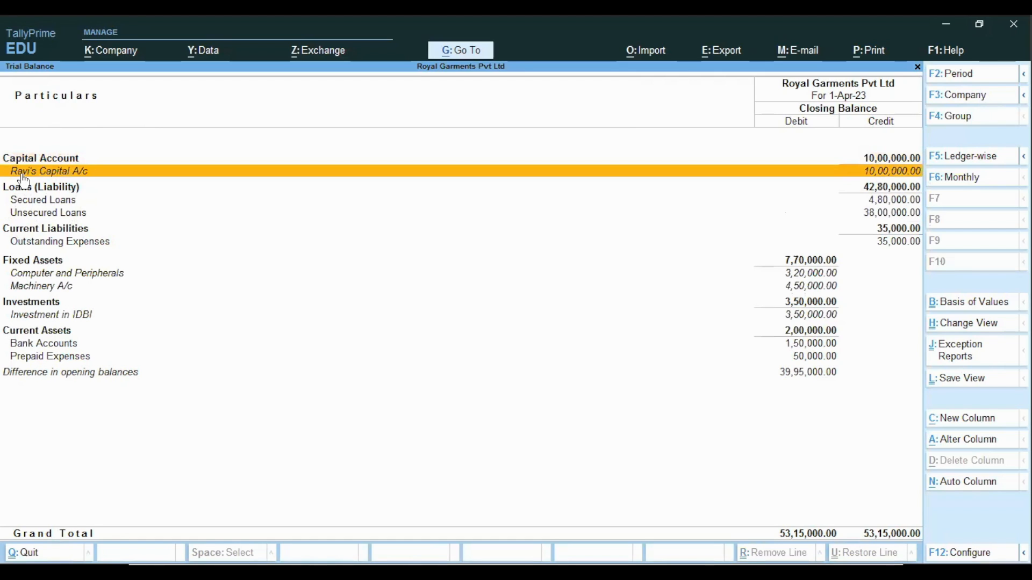
pyautogui.press('Down')
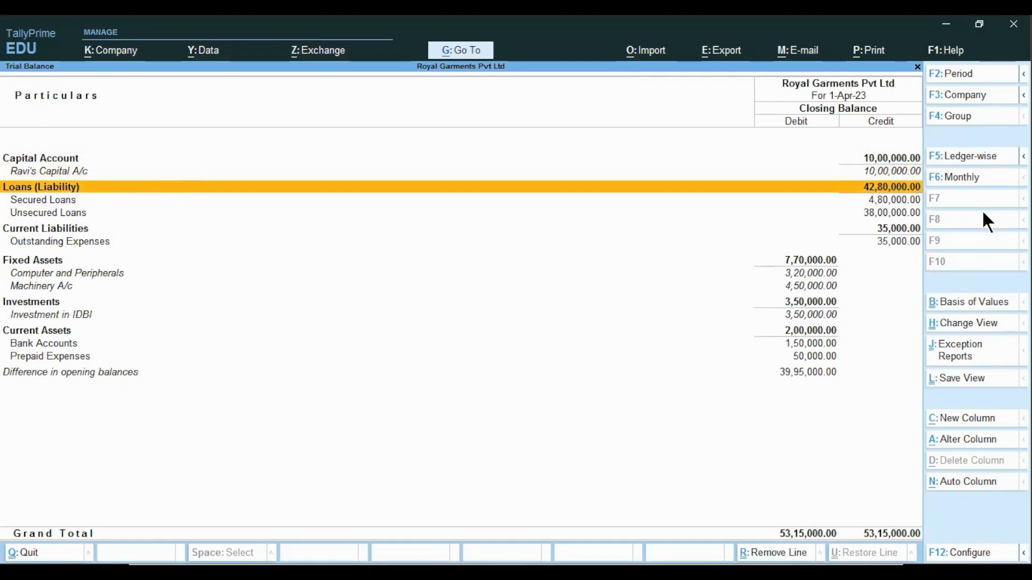
pyautogui.press('Down')
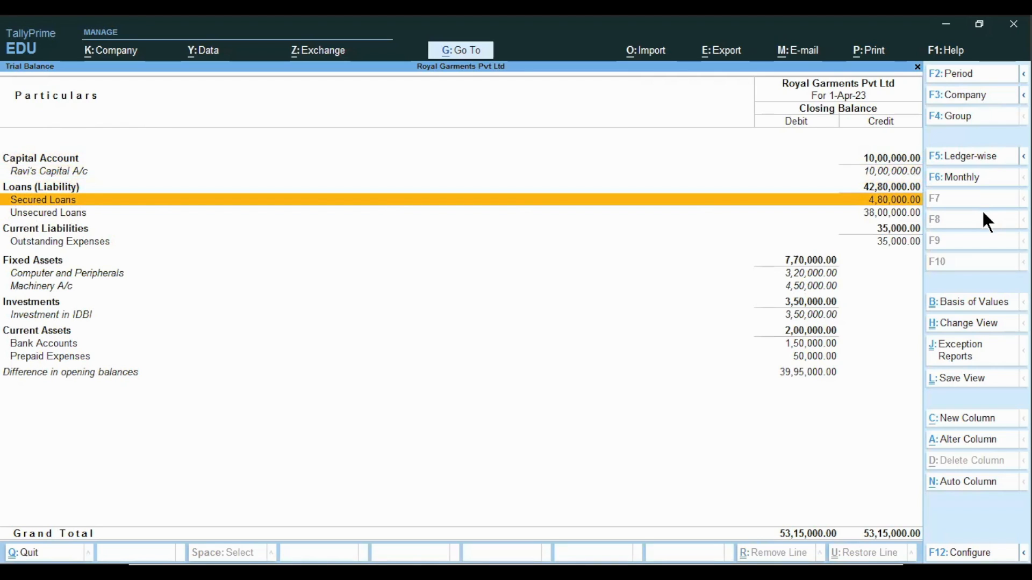
pyautogui.press('Return')
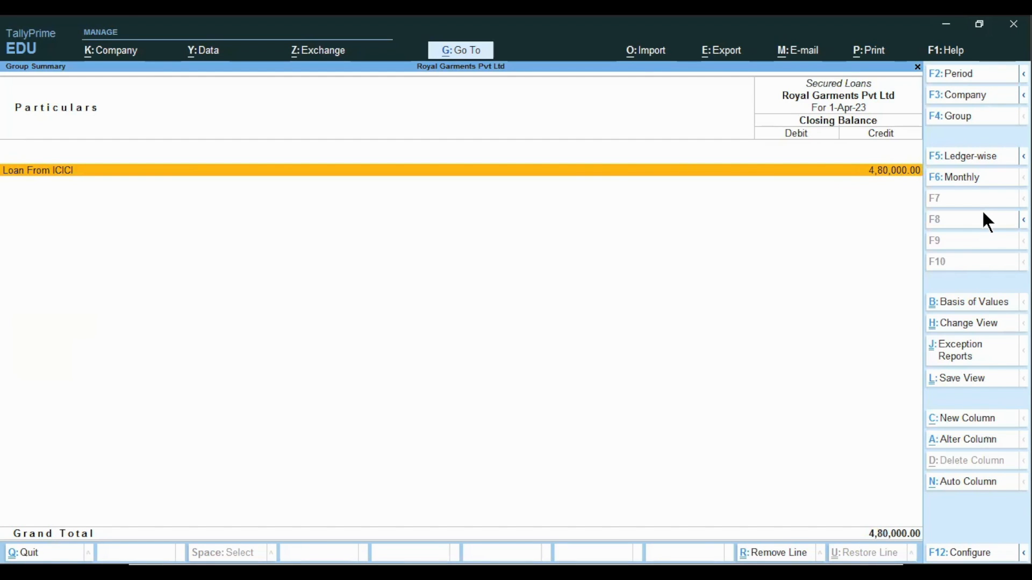
pyautogui.press('Escape')
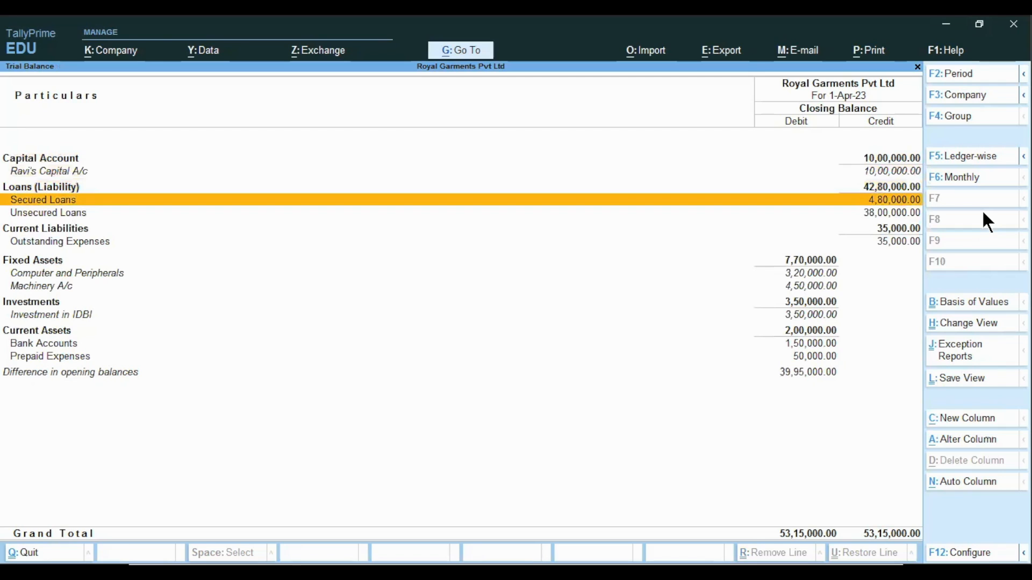
pyautogui.press('Down')
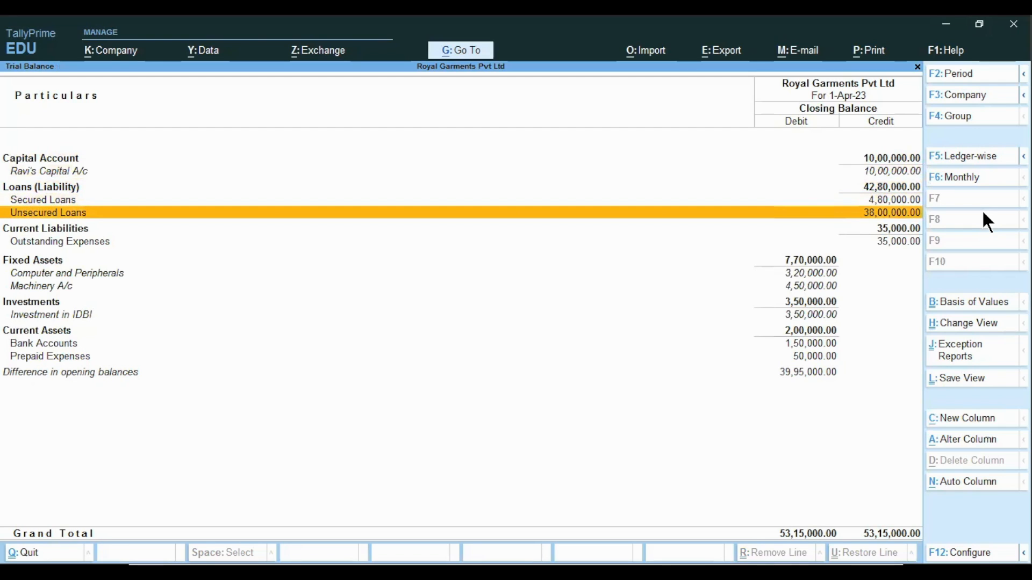
pyautogui.press('Return')
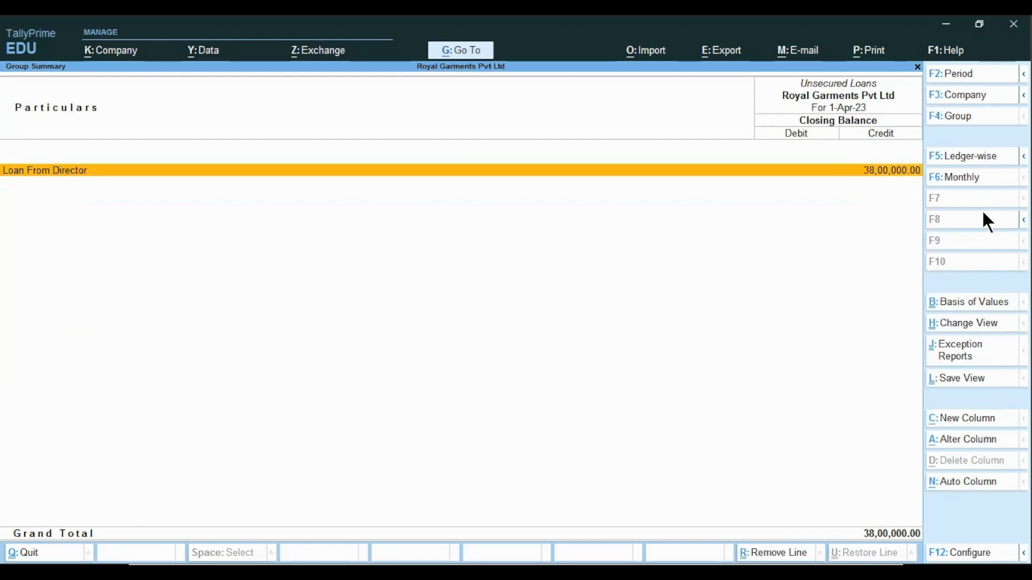
pyautogui.press('Escape')
# Drill into Outstanding Expenses, browse the remaining Trial Balance lines and return to the Gateway of Tally
pyautogui.press('Down')
pyautogui.press('Down')
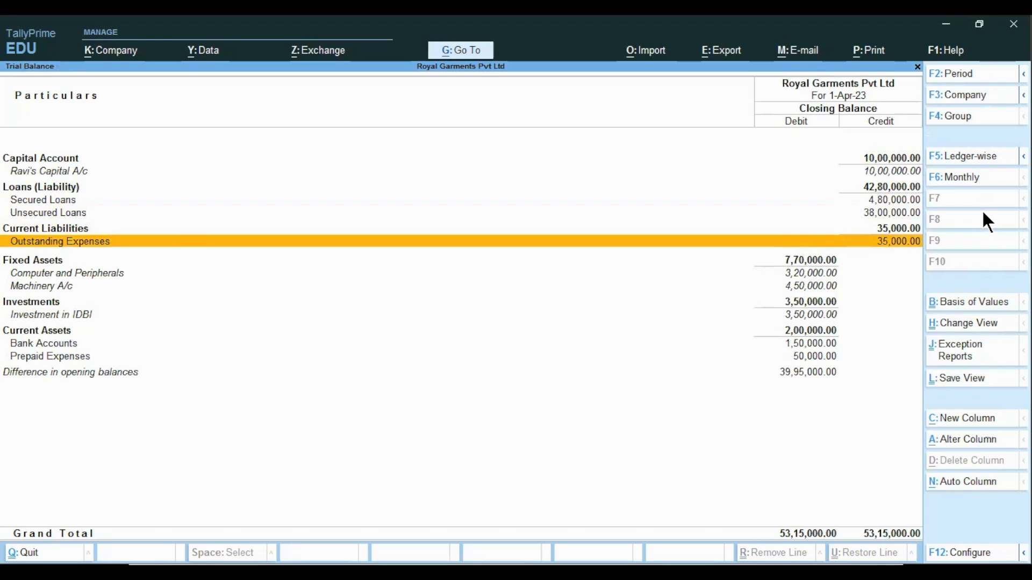
pyautogui.press('Return')
pyautogui.press('Escape')
pyautogui.press('Down')
pyautogui.press('Down')
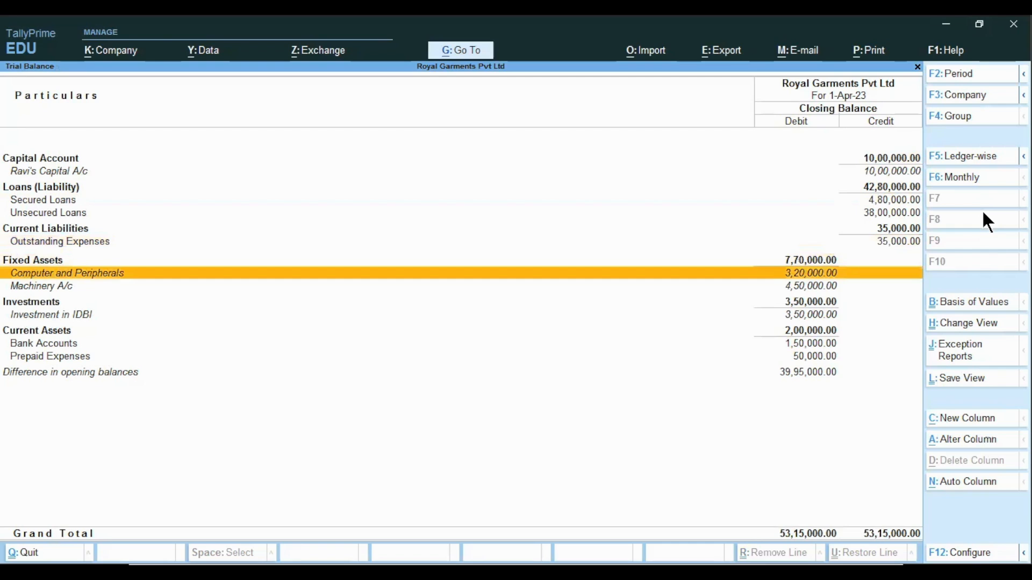
pyautogui.press('Up')
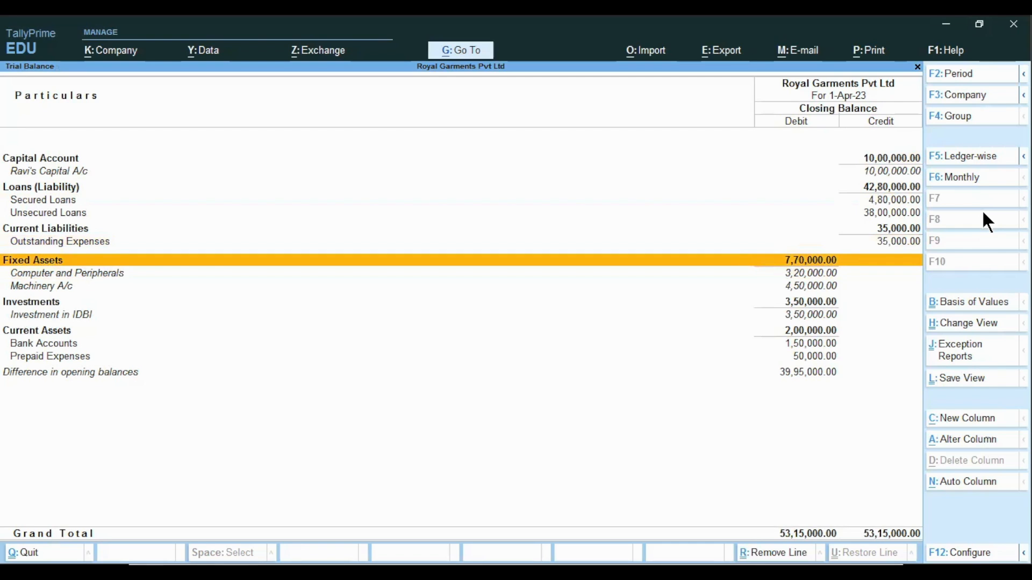
pyautogui.press('Down')
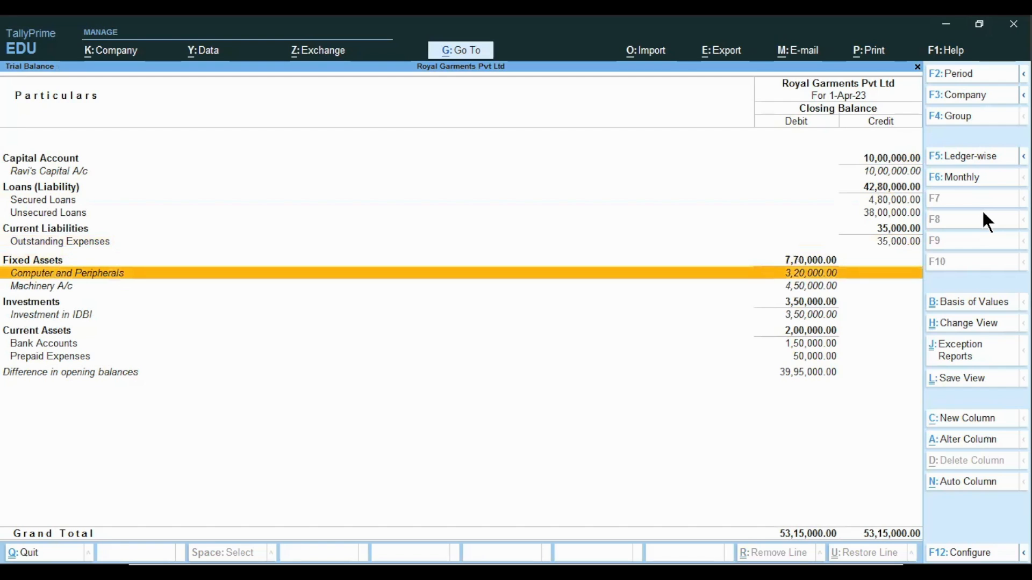
pyautogui.press('Down')
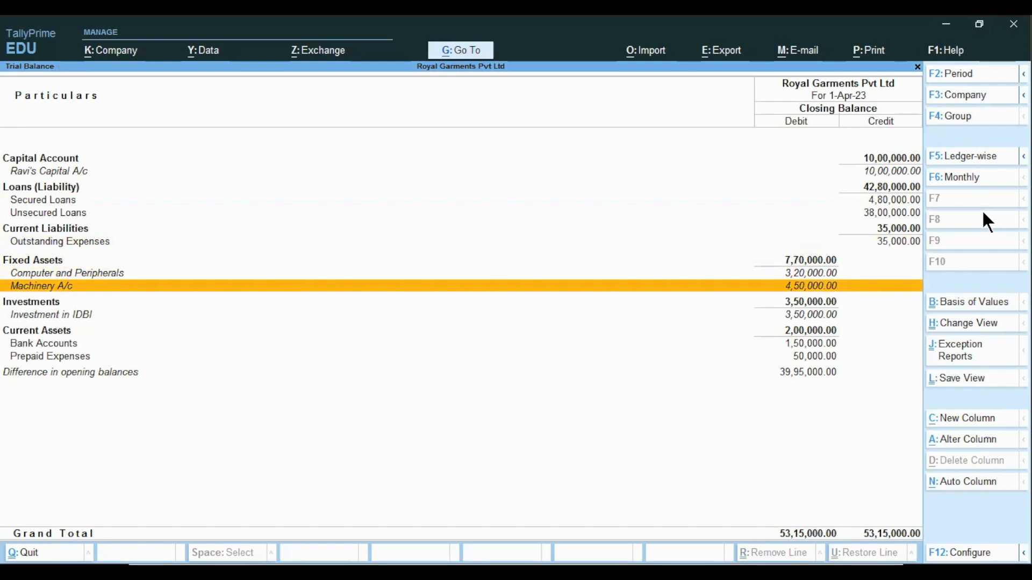
pyautogui.press('Down')
pyautogui.press('Up')
pyautogui.press('Up')
pyautogui.press('Up')
pyautogui.press('Up')
pyautogui.press('Up')
pyautogui.press('Up')
pyautogui.press('Up')
pyautogui.press('Up')
pyautogui.press('Up')
pyautogui.press('Up')
pyautogui.press('Up')
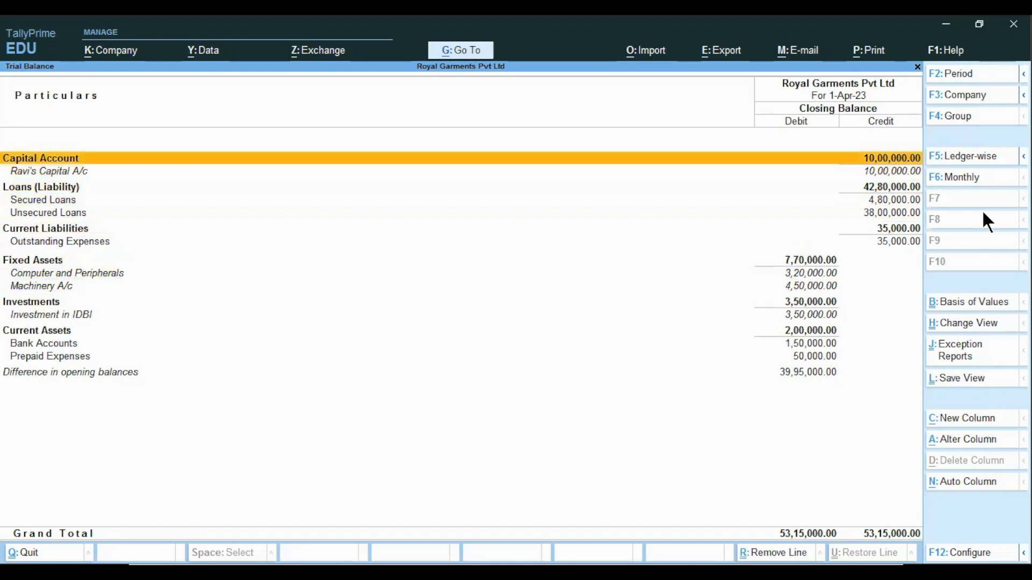
pyautogui.press('Escape')
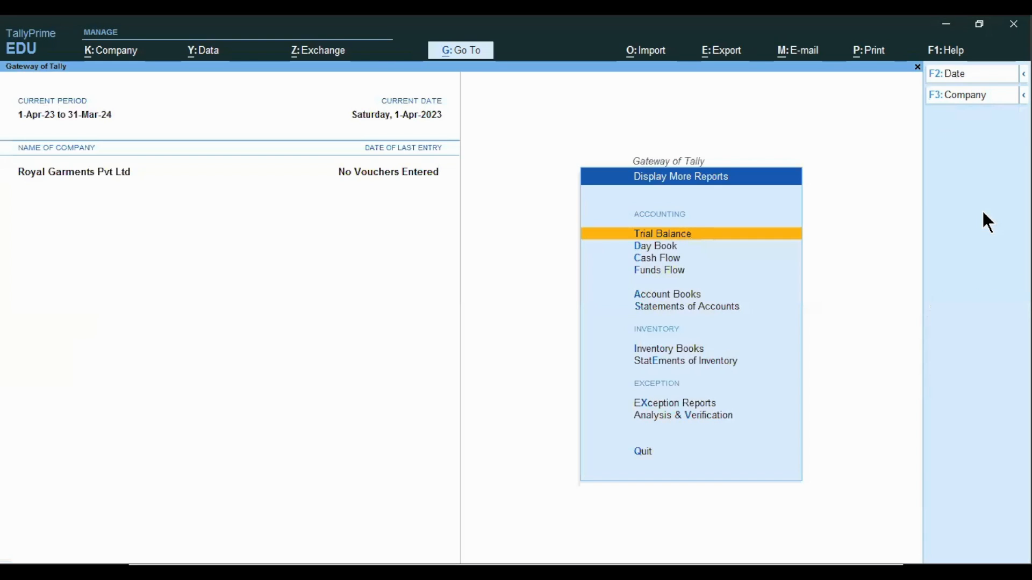
pyautogui.press('Escape')
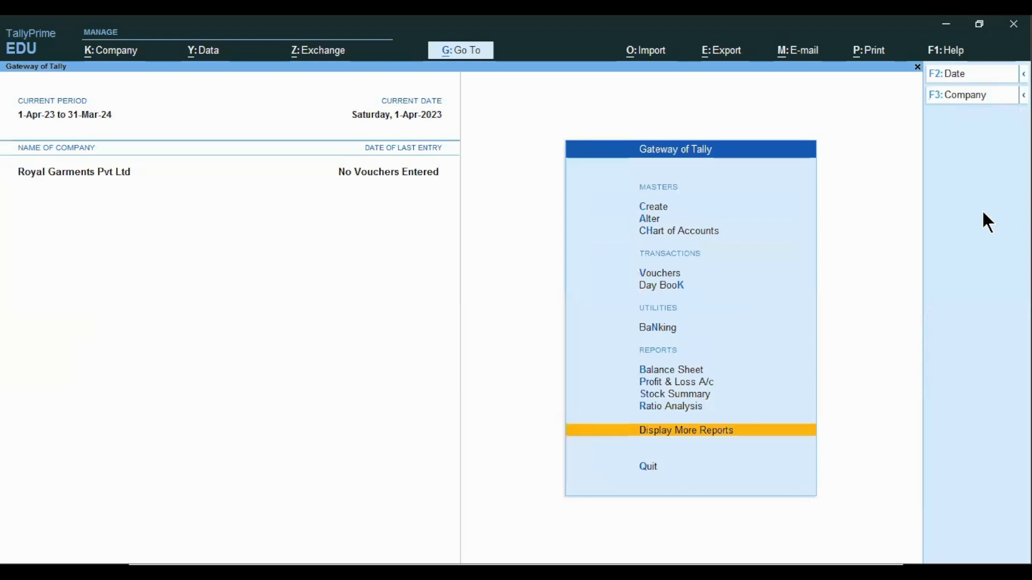
pyautogui.press('alt')
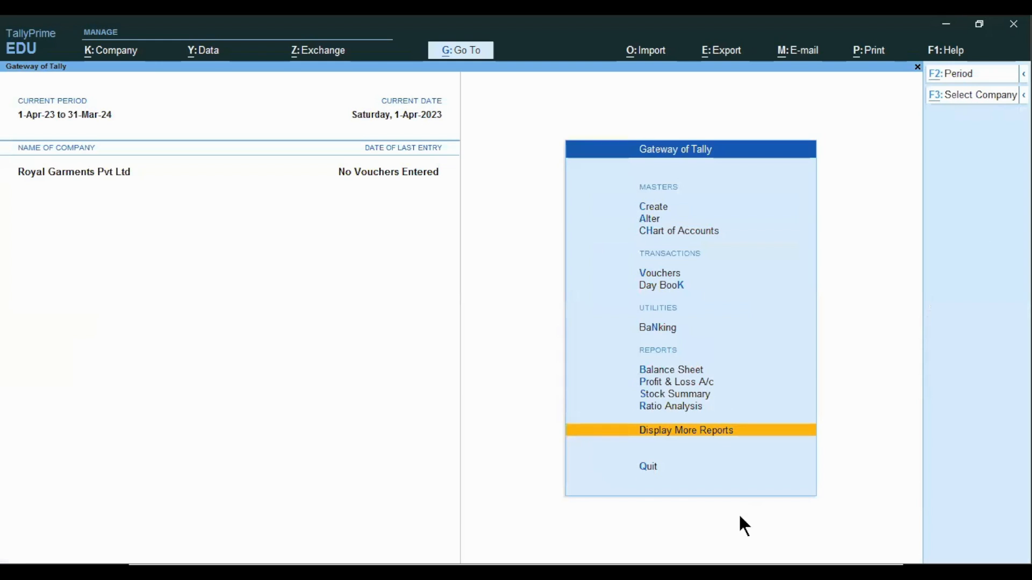
pyautogui.hotkey('alt', 'Tab')
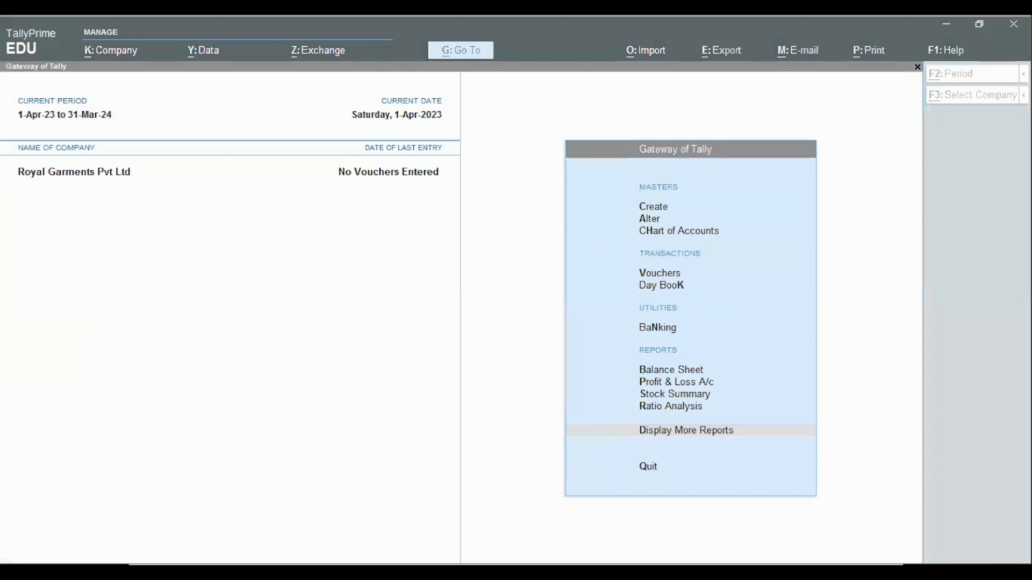
pyautogui.hotkey('alt', 'Tab')
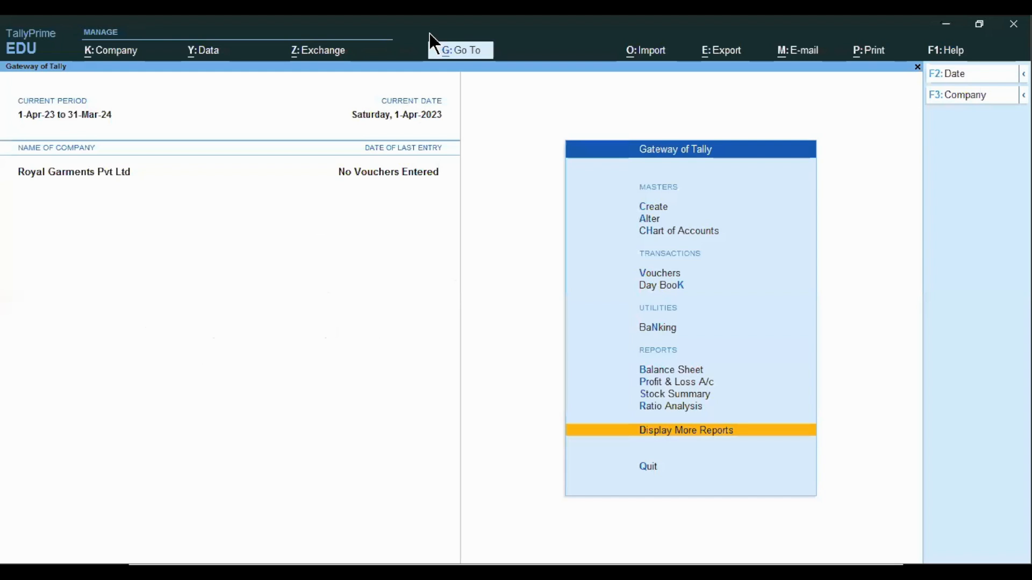
# Open the Trial Balance through the Go To search, show it in detailed view and close it
pyautogui.click(455, 51)
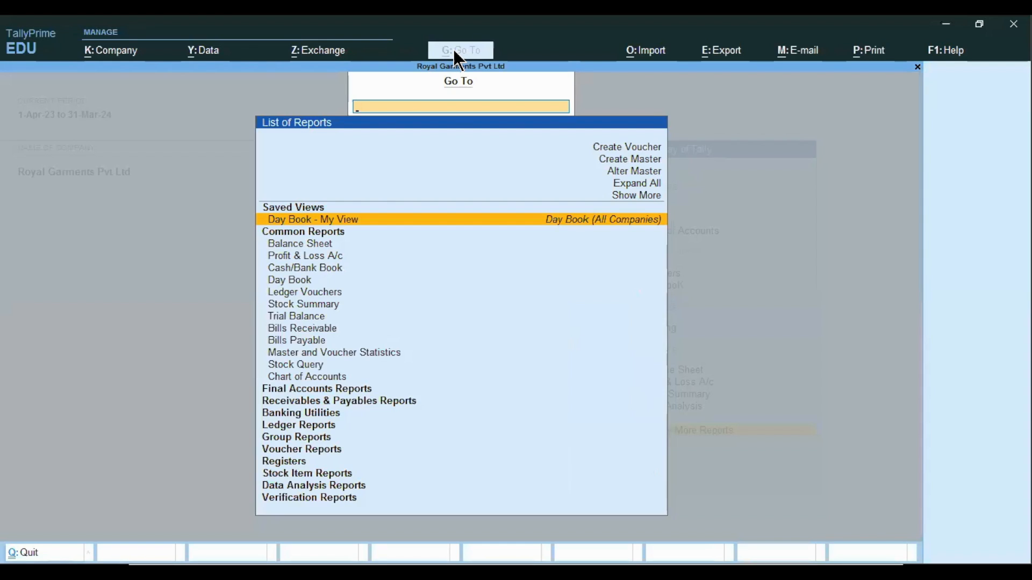
pyautogui.write('Trial')
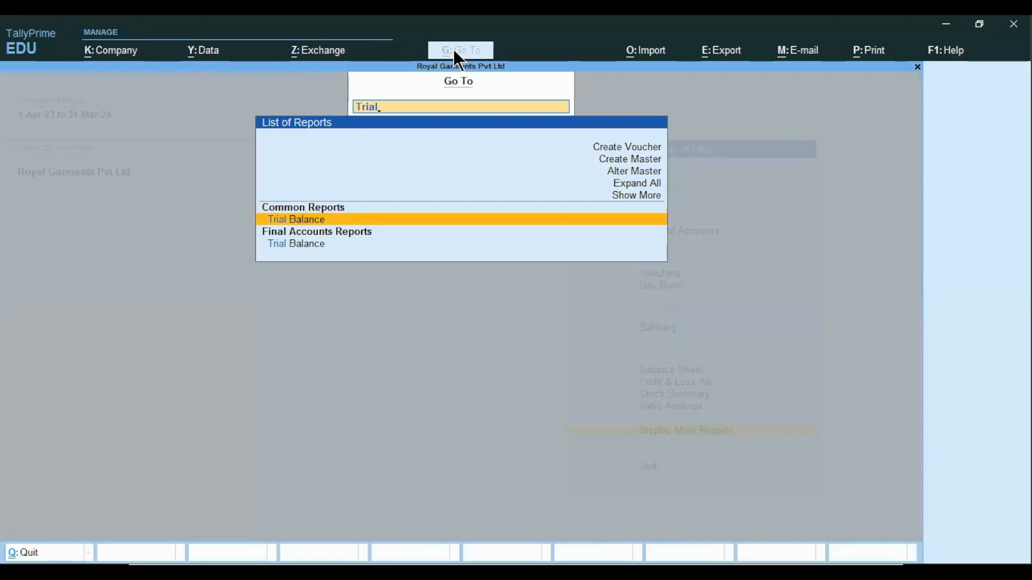
pyautogui.press('Return')
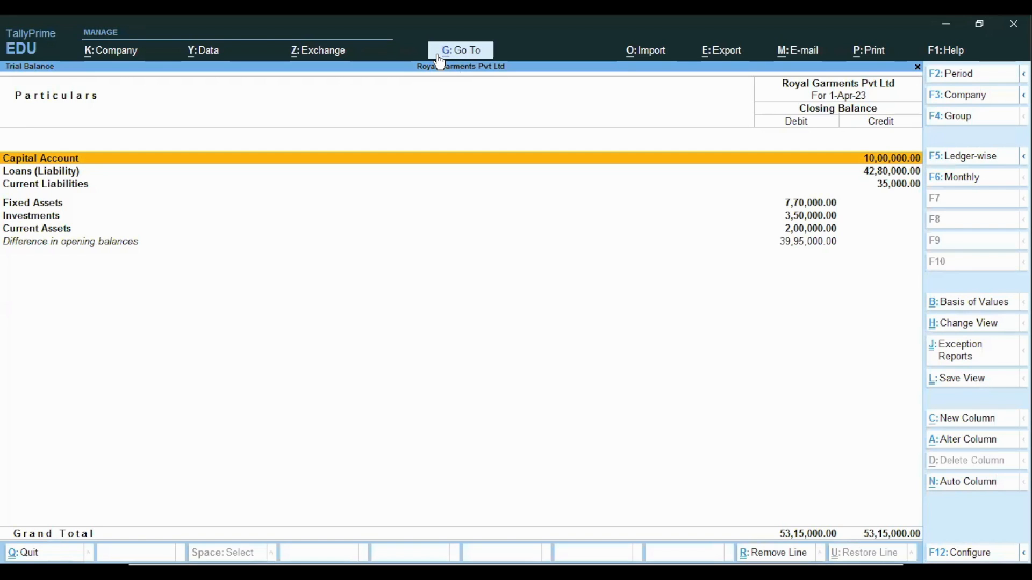
pyautogui.hotkey('alt', 'F5')
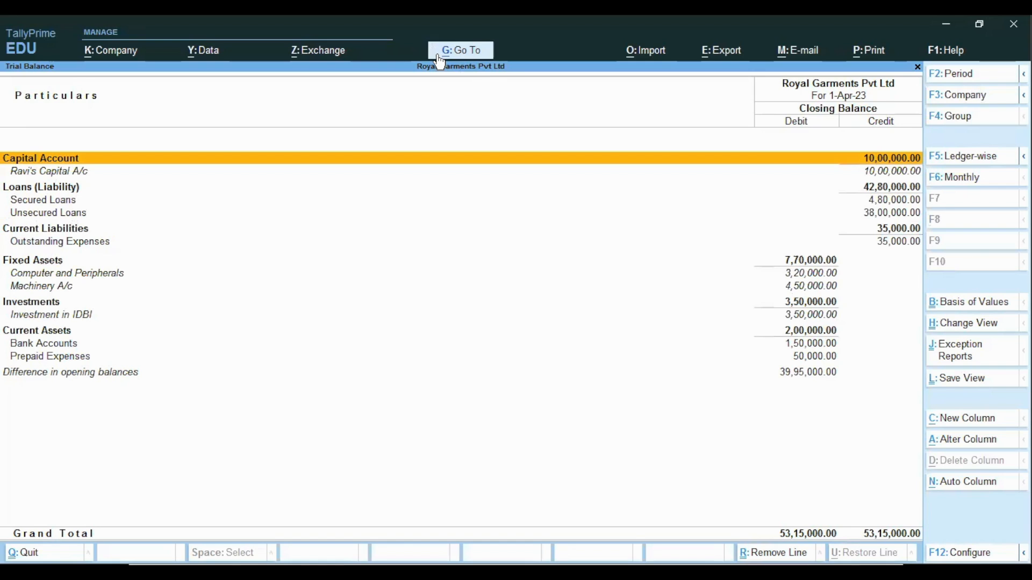
pyautogui.press('F12')
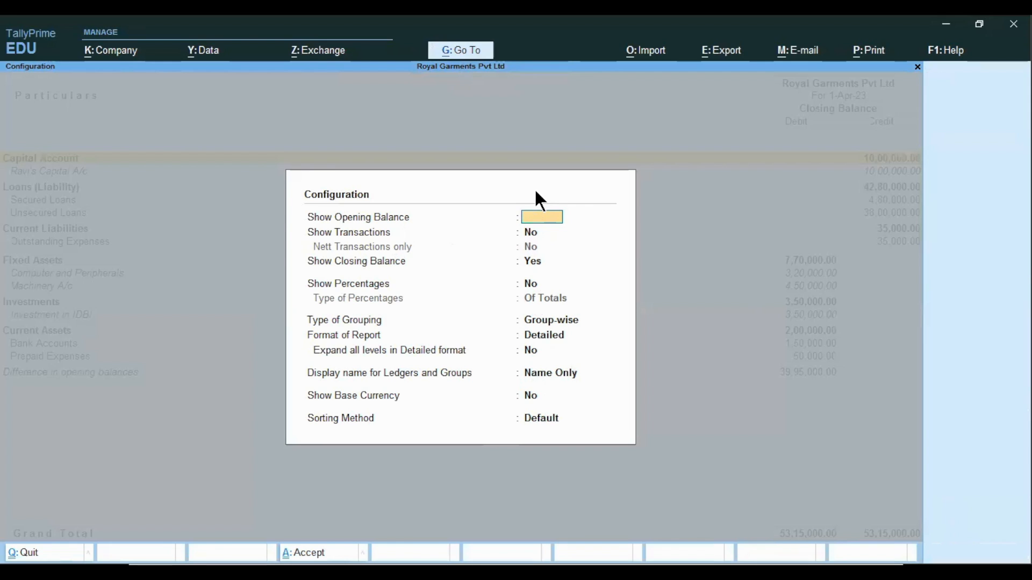
pyautogui.press('Escape')
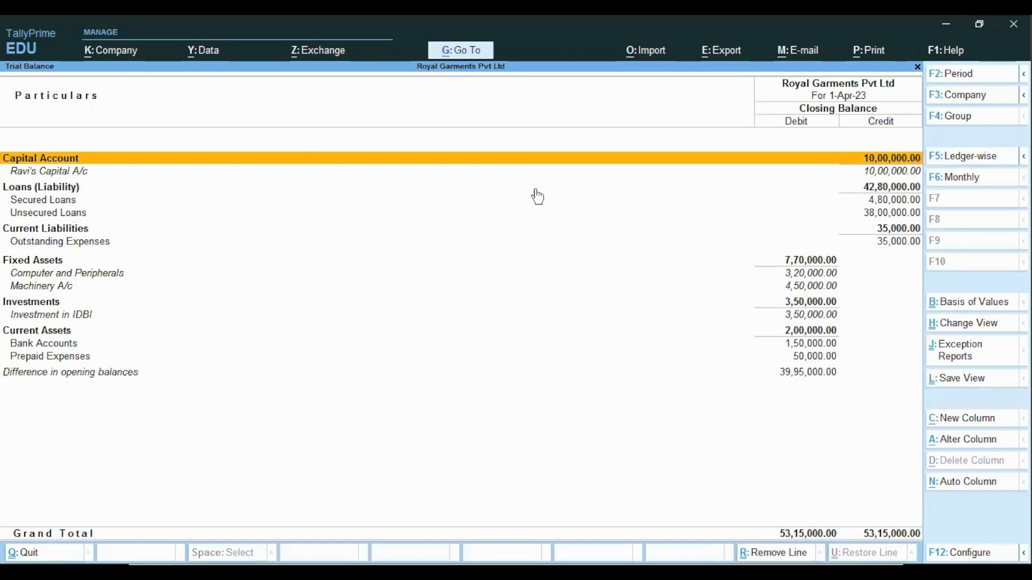
pyautogui.press('Escape')
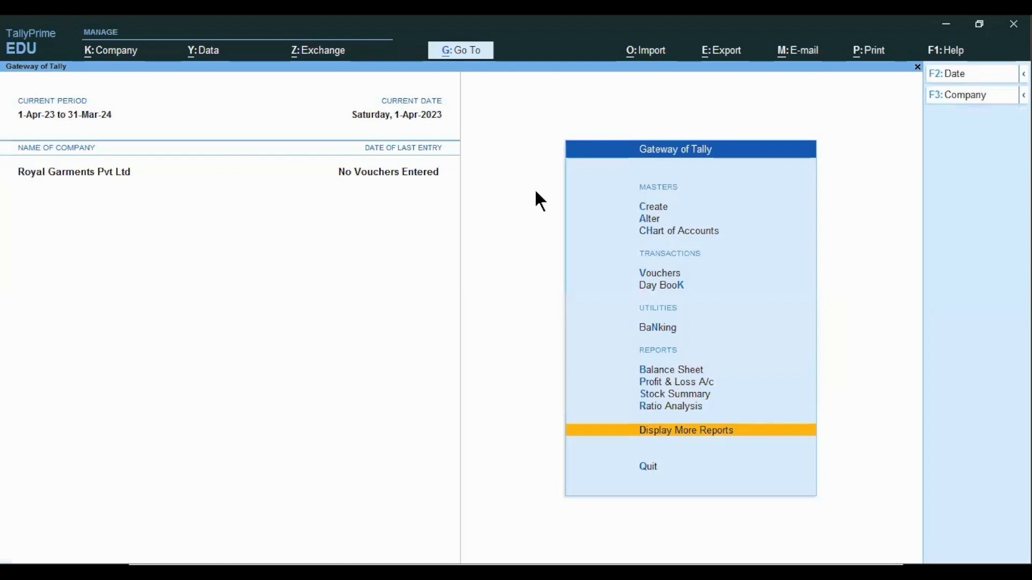
# Open the Balance Sheet from the Gateway of Tally and expand it to the detailed view
pyautogui.hotkey('alt', 'Tab')
pyautogui.press('Up')
pyautogui.press('Up')
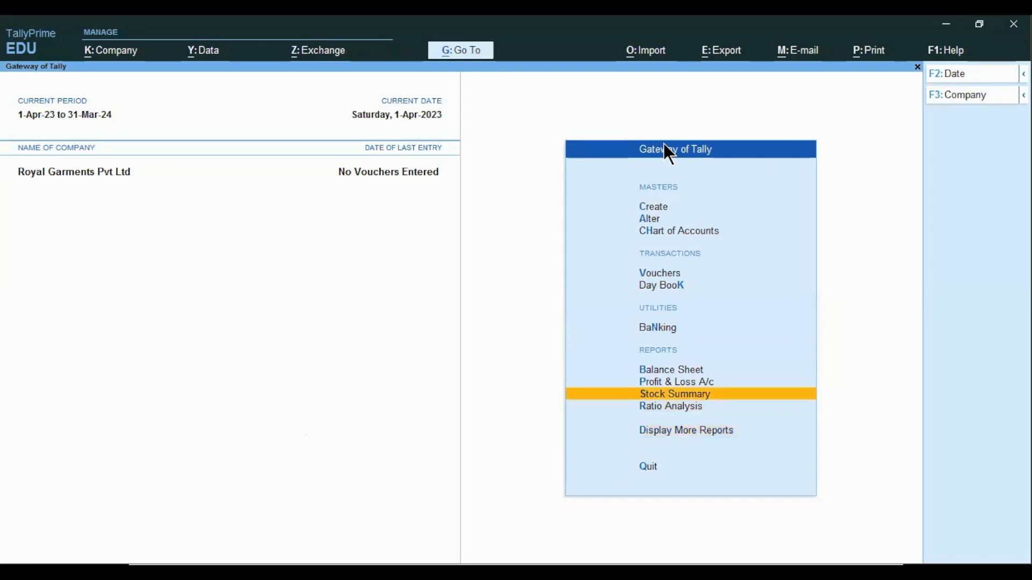
pyautogui.press('Up')
pyautogui.press('Up')
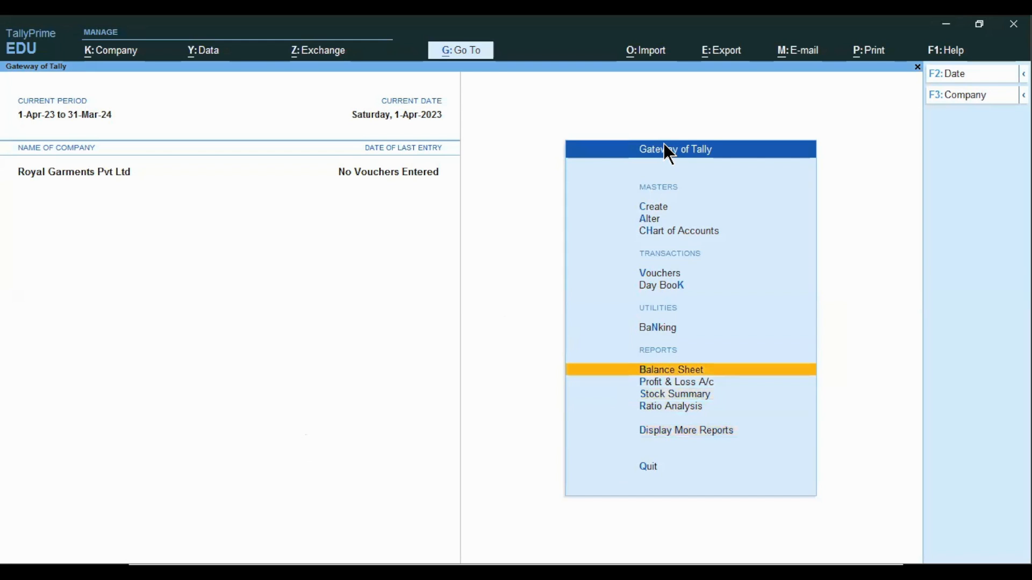
pyautogui.press('Return')
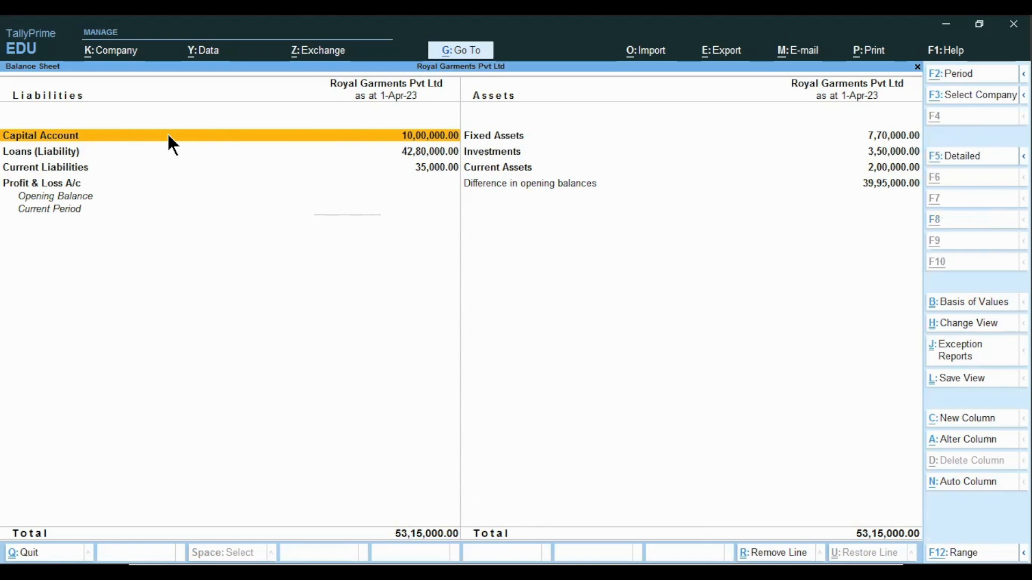
pyautogui.hotkey('alt', 'F5')
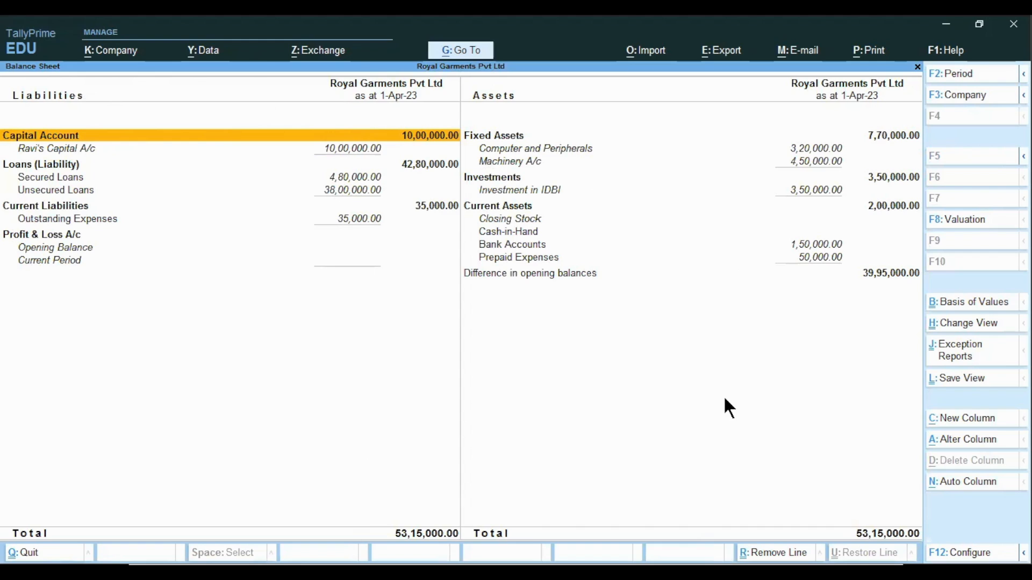
pyautogui.hotkey('alt', 'Tab')
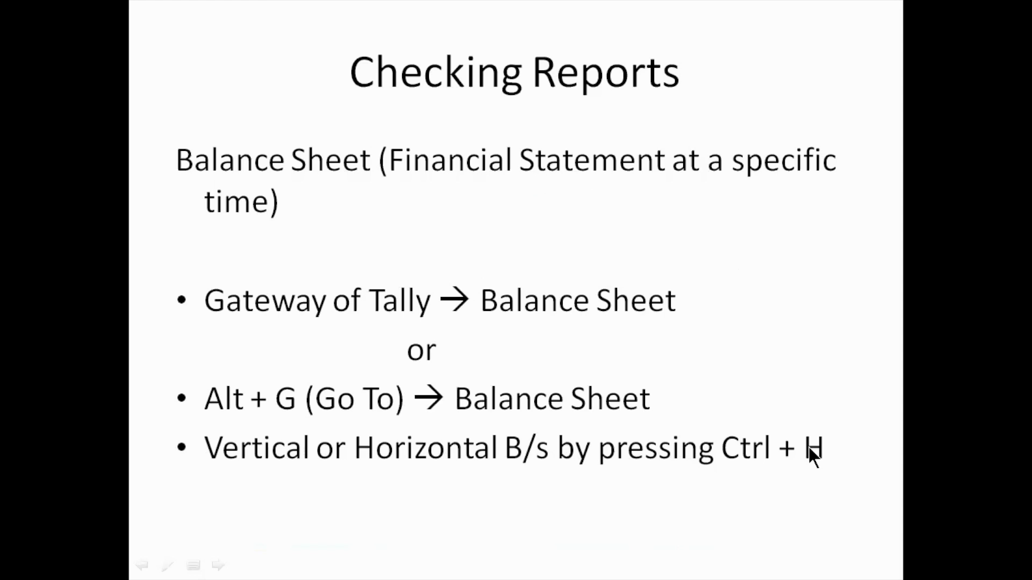
# Switch to TallyPrime and change the Balance Sheet to the Vertical view
pyautogui.hotkey('alt', 'Tab')
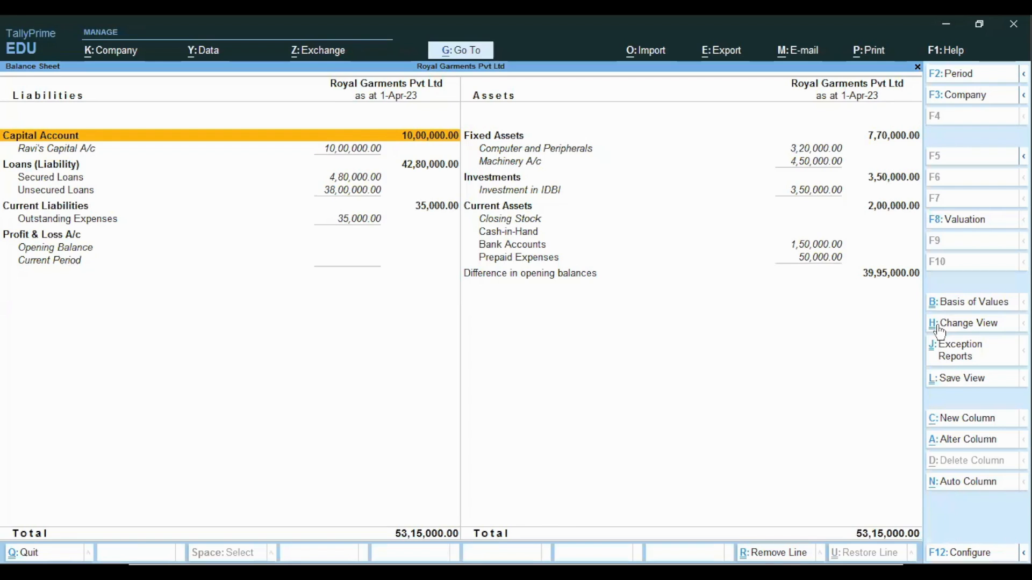
pyautogui.click(966, 324)
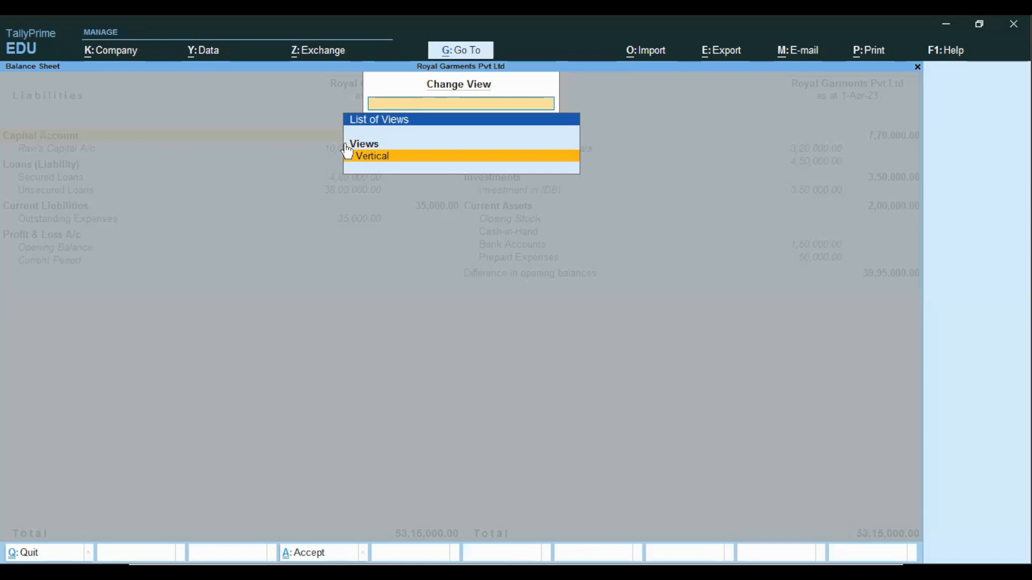
pyautogui.click(390, 162)
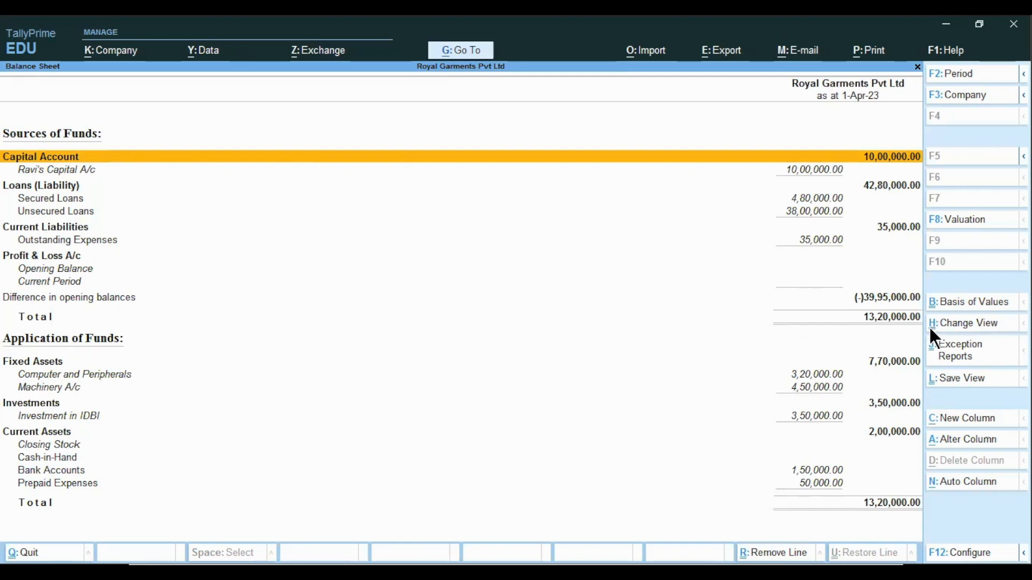
# Change the Balance Sheet back to the Horizontal view and close the report
pyautogui.click(960, 323)
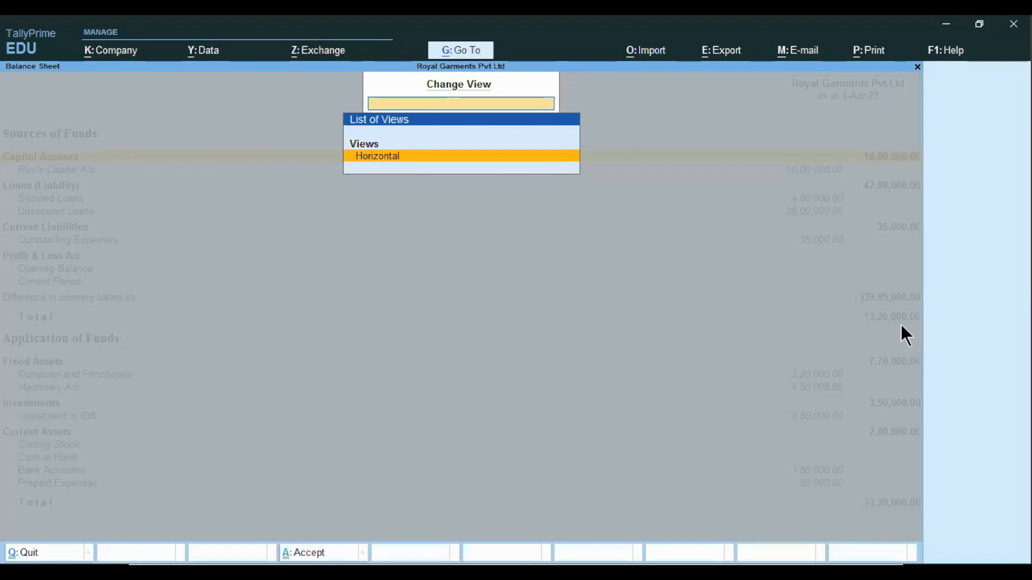
pyautogui.click(402, 158)
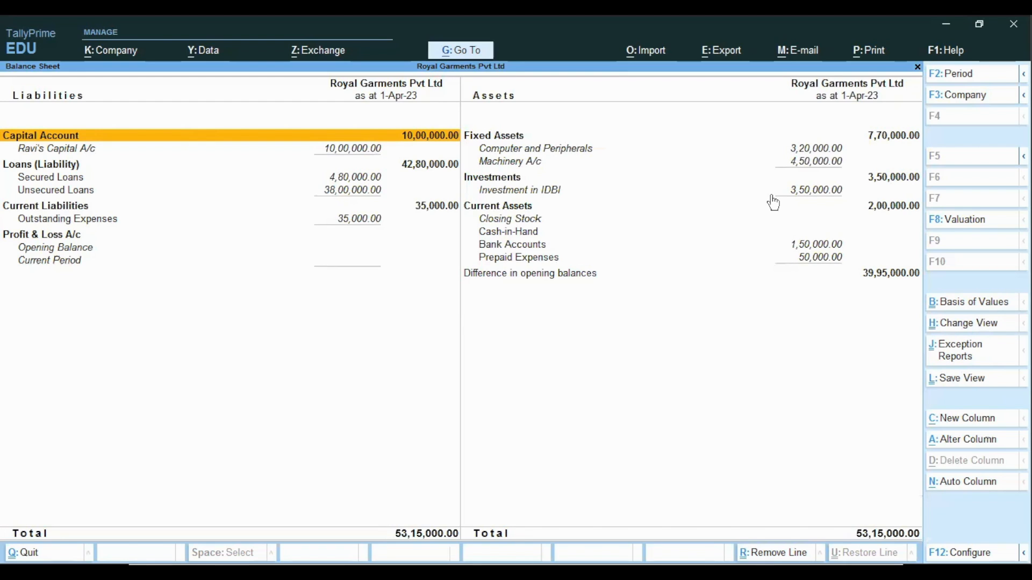
pyautogui.press('Escape')
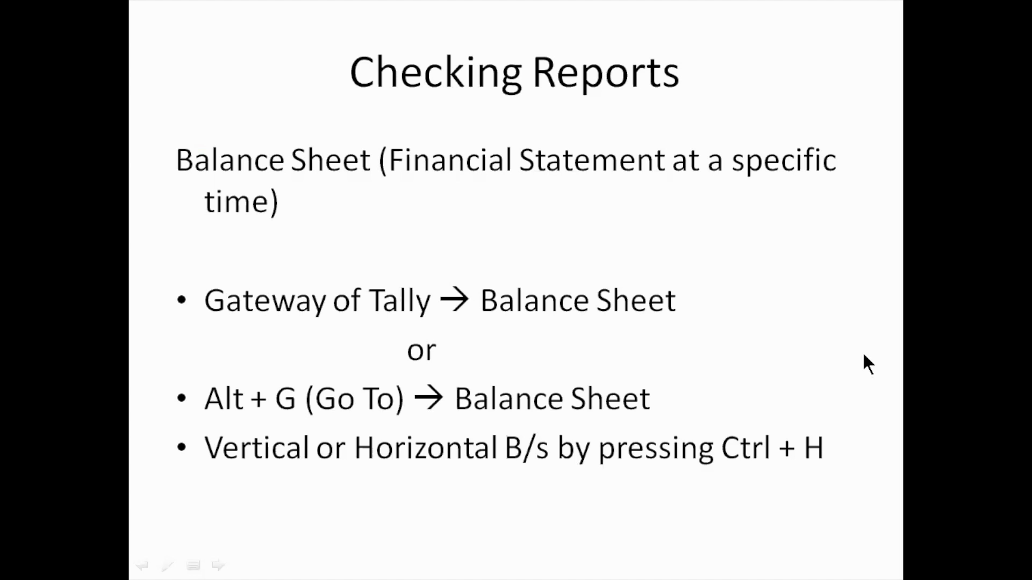
pyautogui.press('Left')
pyautogui.press('Left')
pyautogui.press('Left')
pyautogui.press('Left')
pyautogui.press('Left')
pyautogui.press('Left')
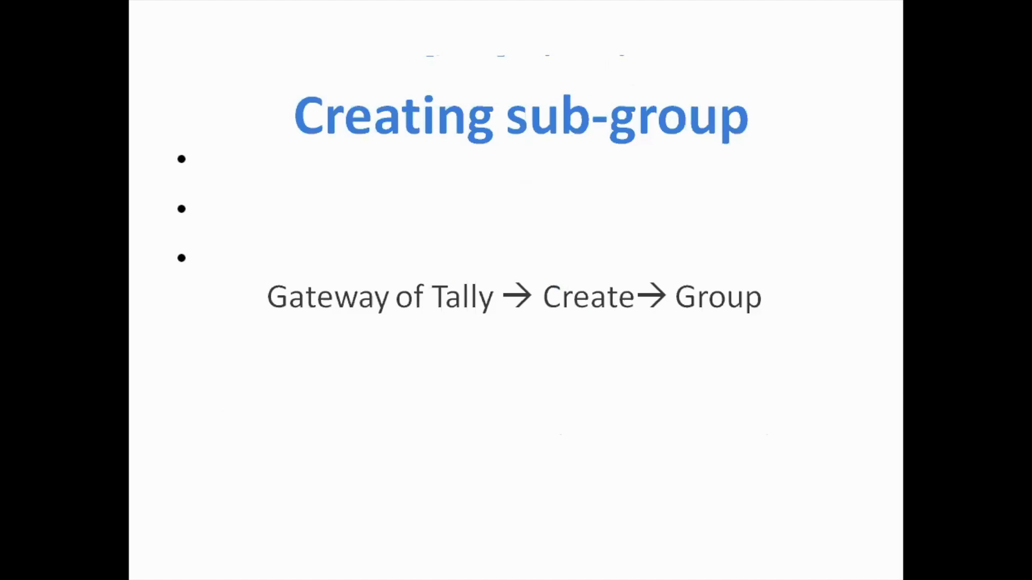
pyautogui.press('Left')
pyautogui.press('Left')
pyautogui.press('Left')
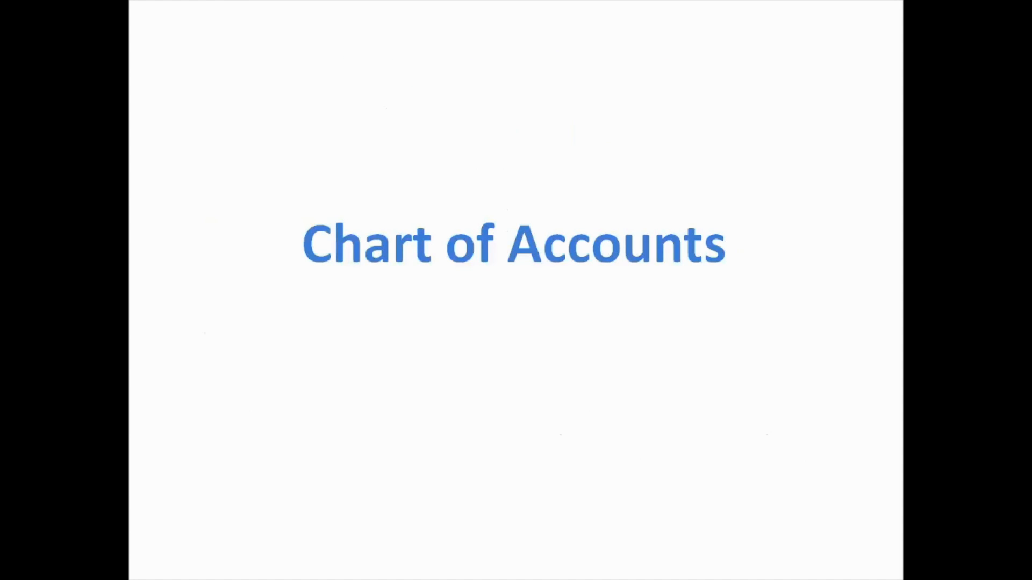
pyautogui.press('Right')
pyautogui.press('Right')
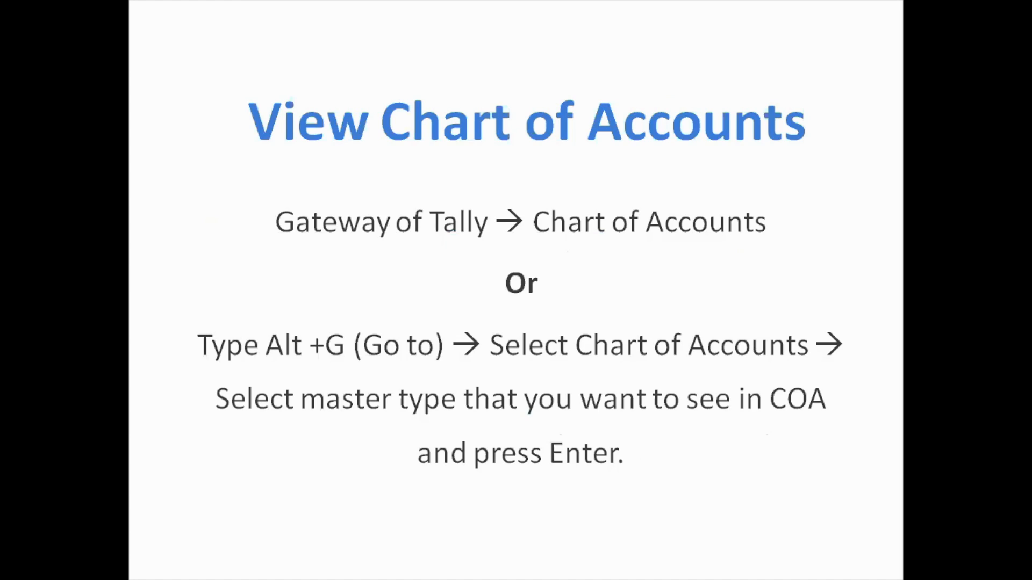
pyautogui.press('Right')
pyautogui.press('Right')
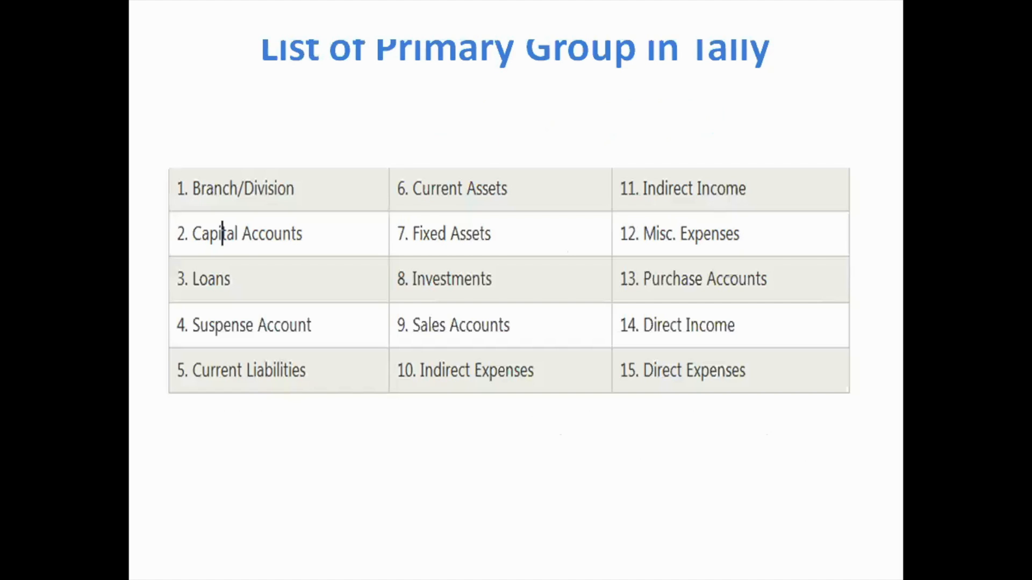
pyautogui.press('Right')
pyautogui.press('Right')
pyautogui.press('Right')
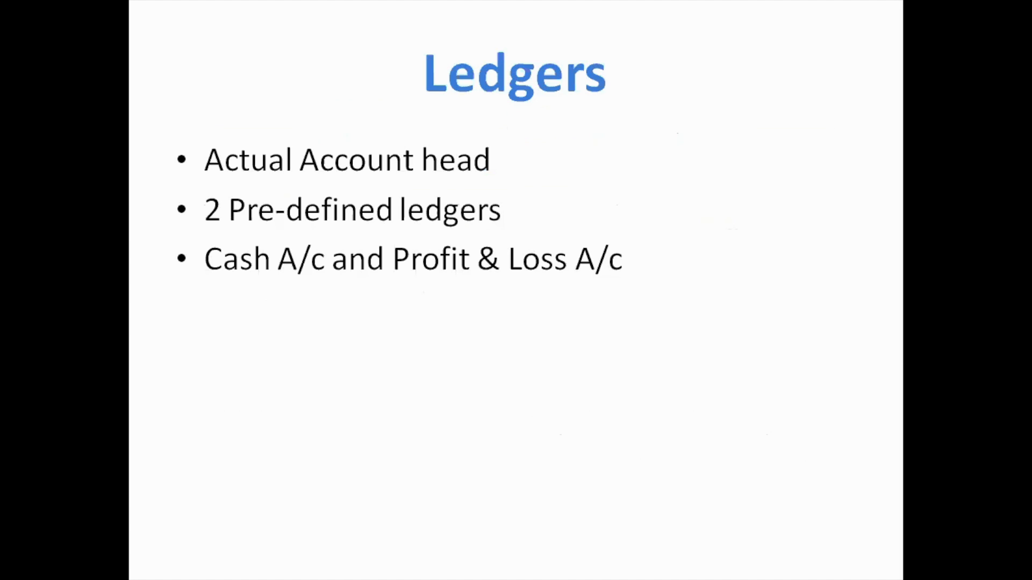